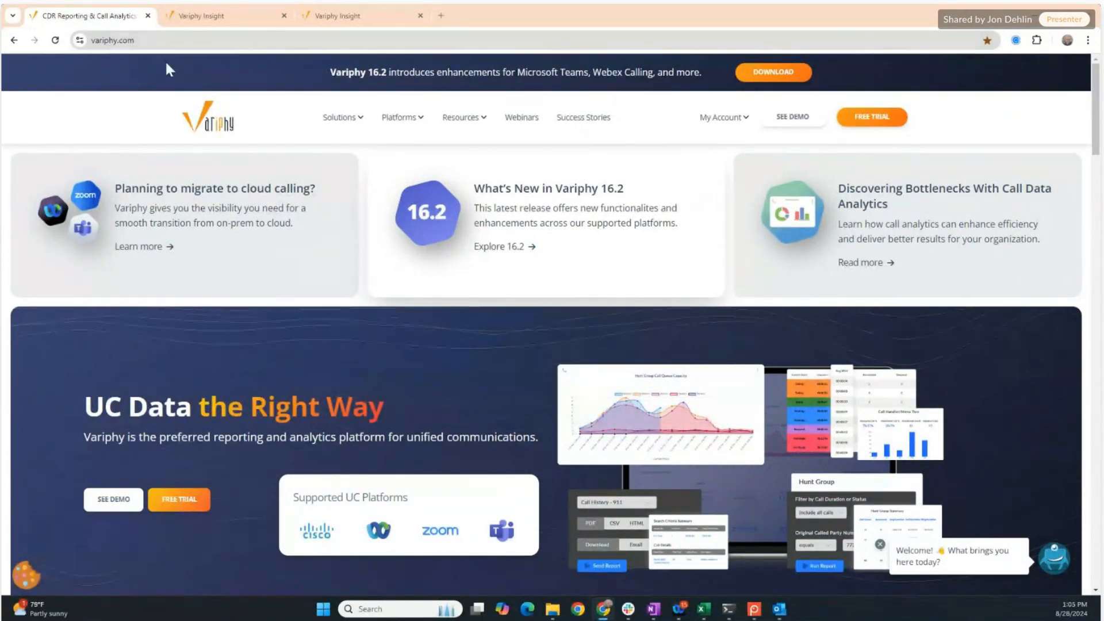
# Step: Open the User Guides knowledge base from the website's Support Center resources
pyautogui.moveTo(451, 118)
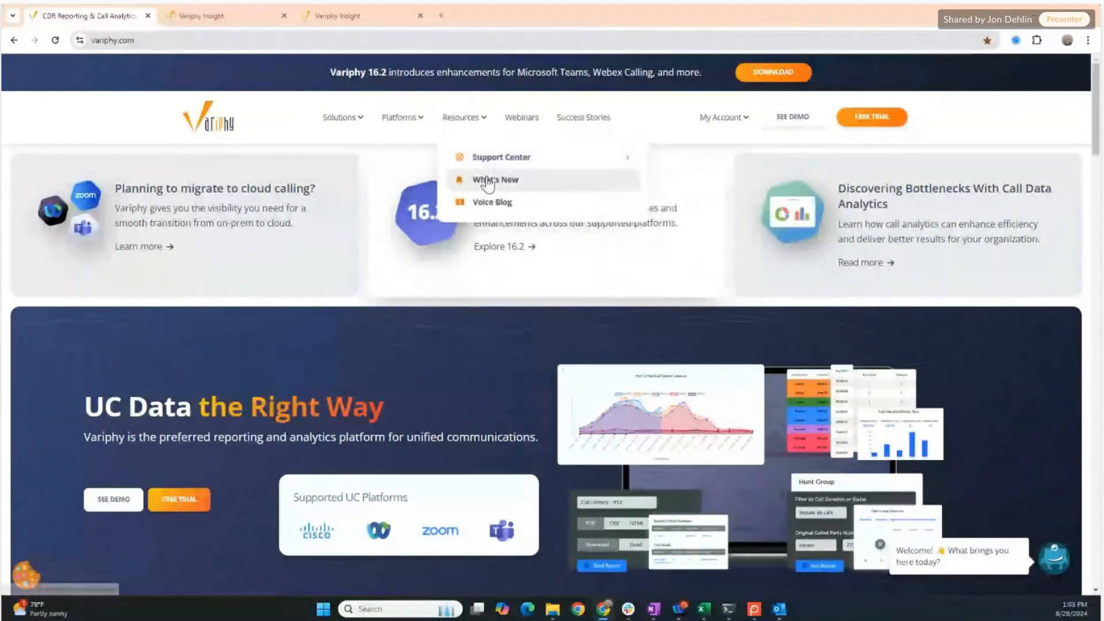
pyautogui.moveTo(503, 164)
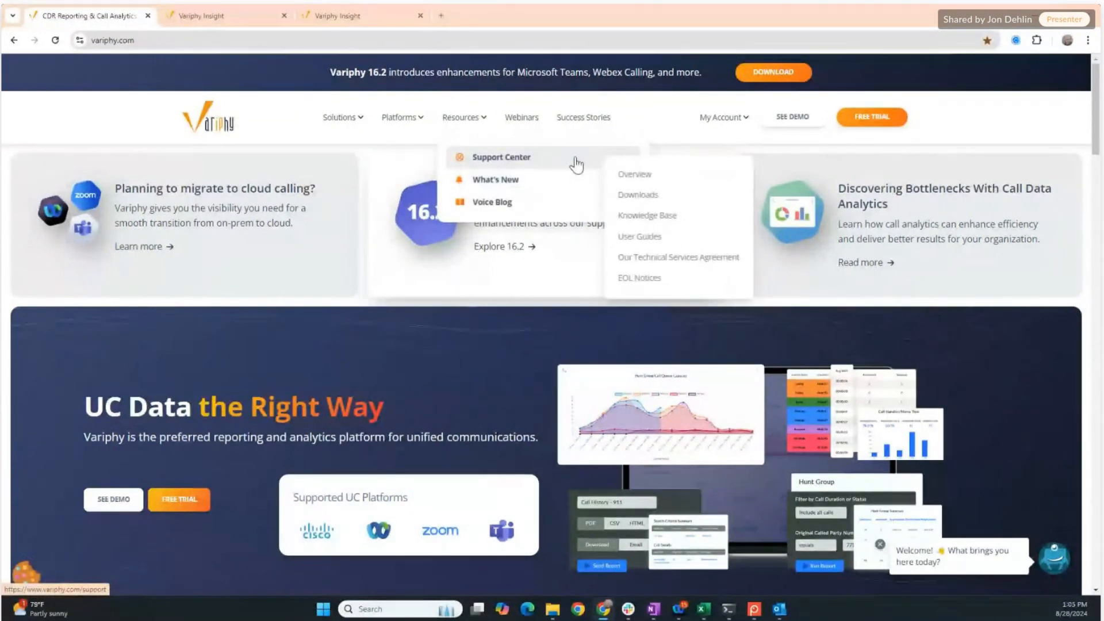
pyautogui.click(622, 236)
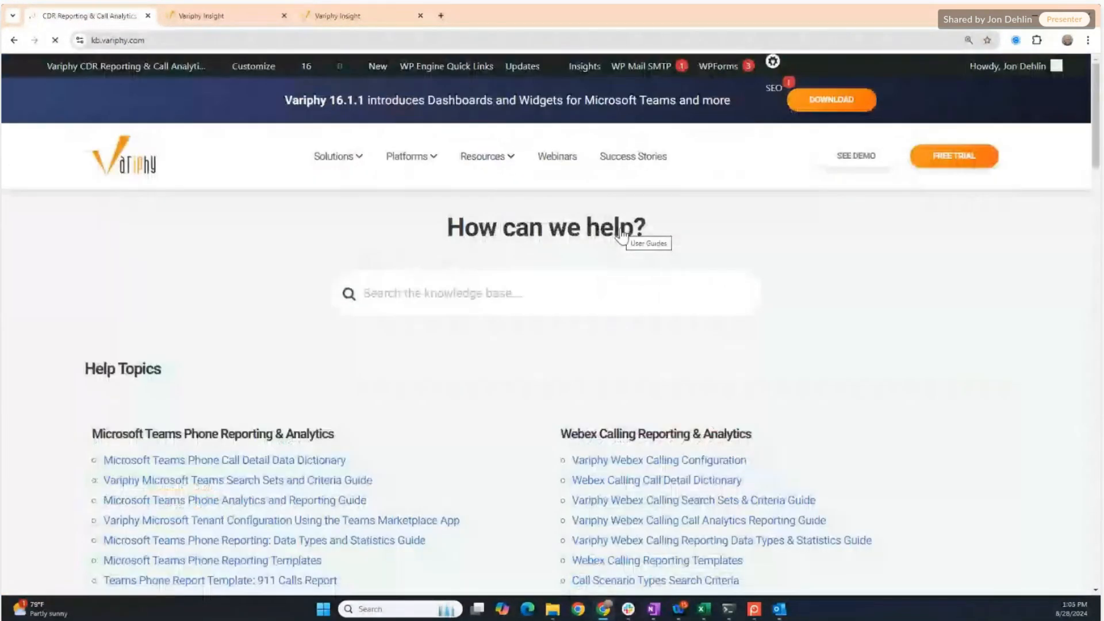
# Step: Search the knowledge base for "wellness" and show the full search results page
pyautogui.click(574, 292)
pyautogui.write('sellness')
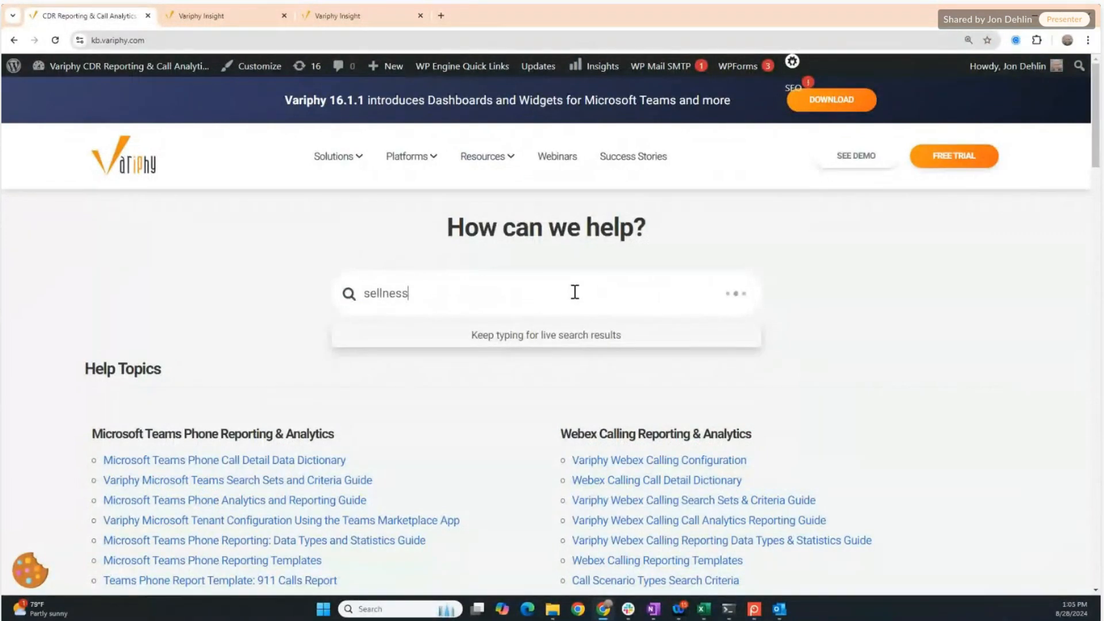
pyautogui.press('Home')
pyautogui.write('w')
pyautogui.press('Delete')
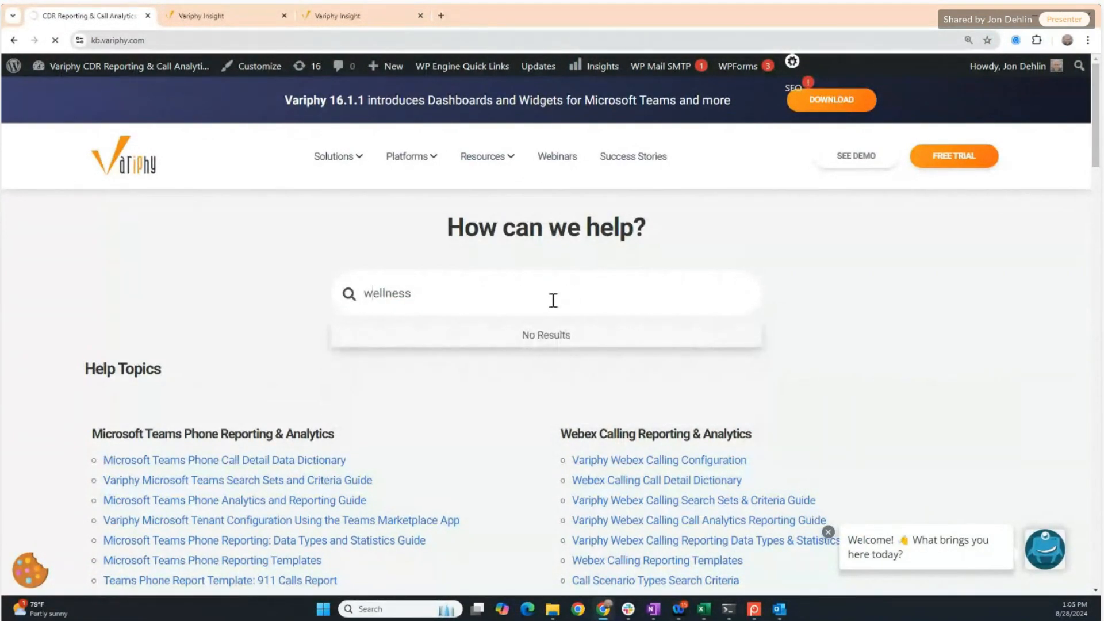
pyautogui.press('Return')
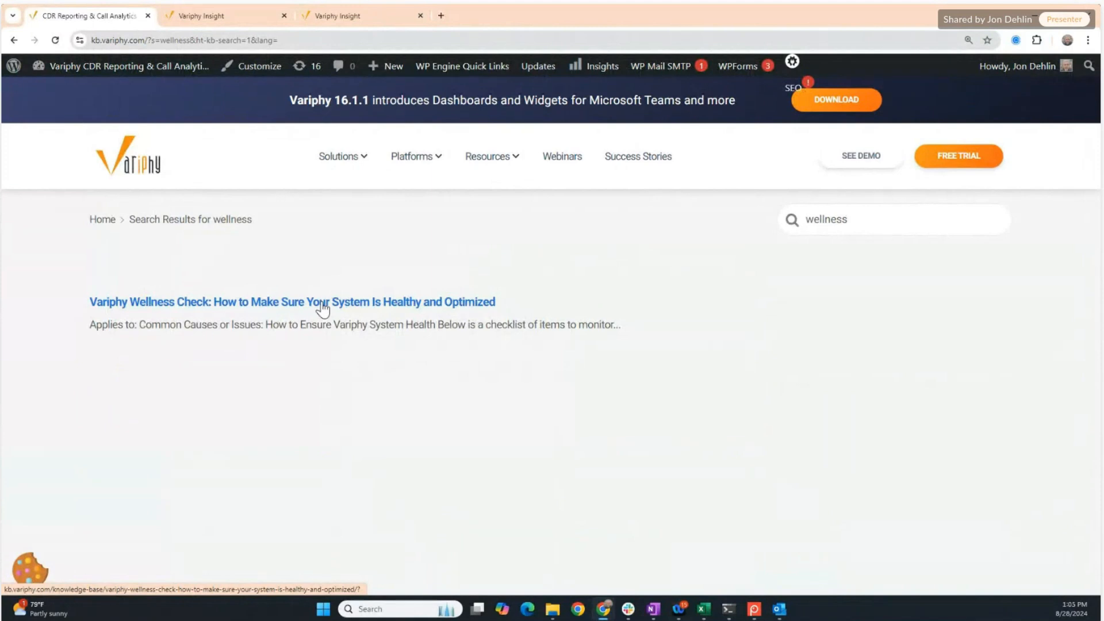
# Step: Open the Variphy Wellness Check article and look at its web address and opening sections
pyautogui.click(323, 303)
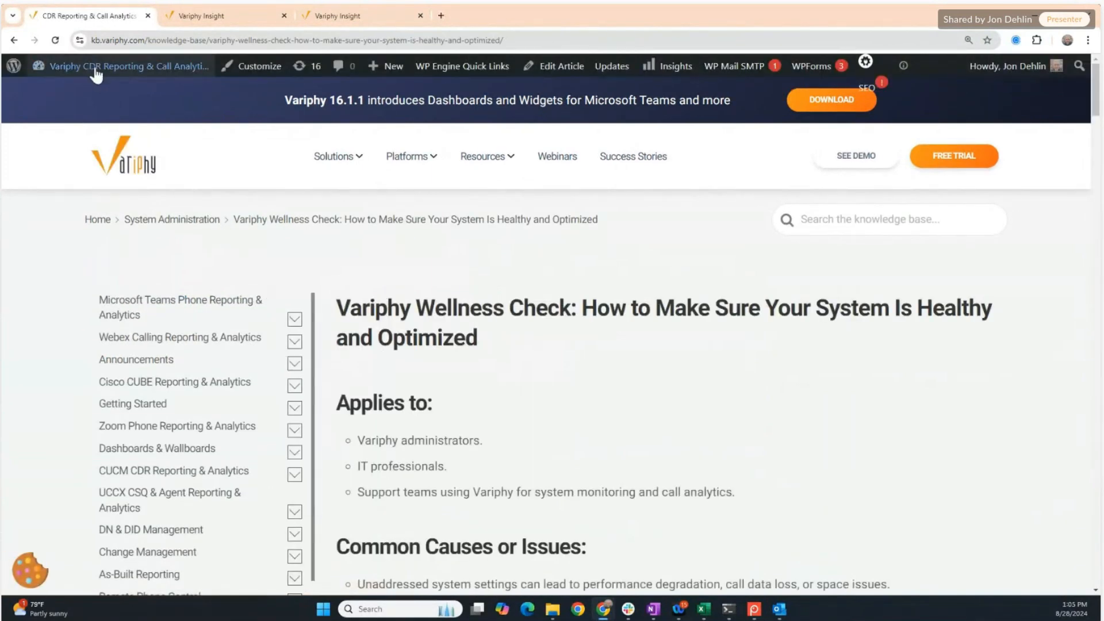
pyautogui.click(145, 40)
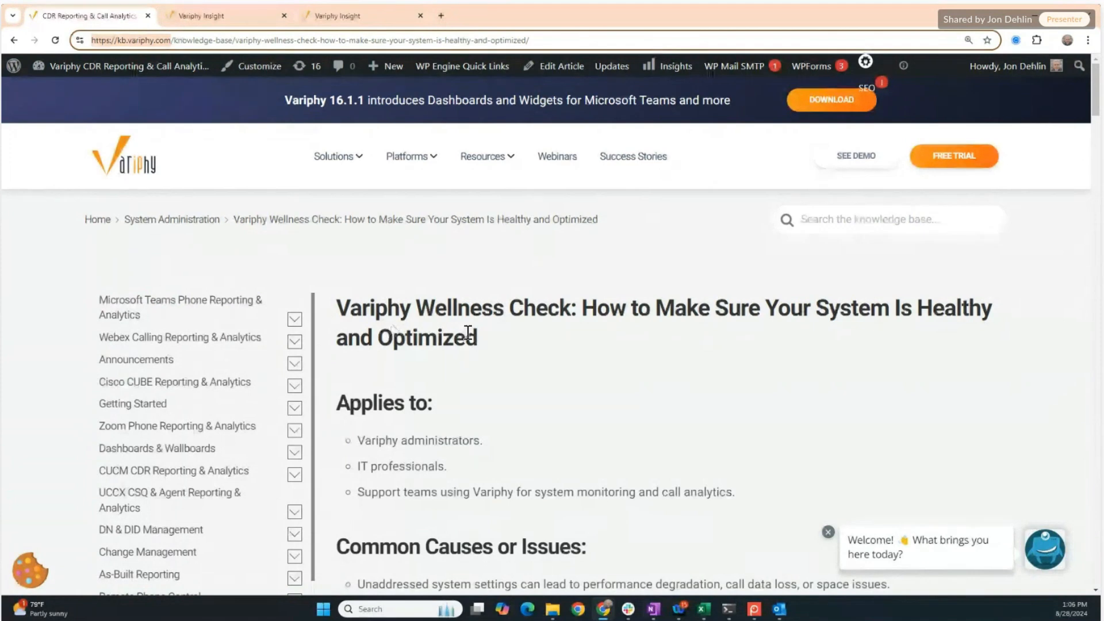
pyautogui.moveTo(138, 67)
pyautogui.scroll(-1, 386, 393)
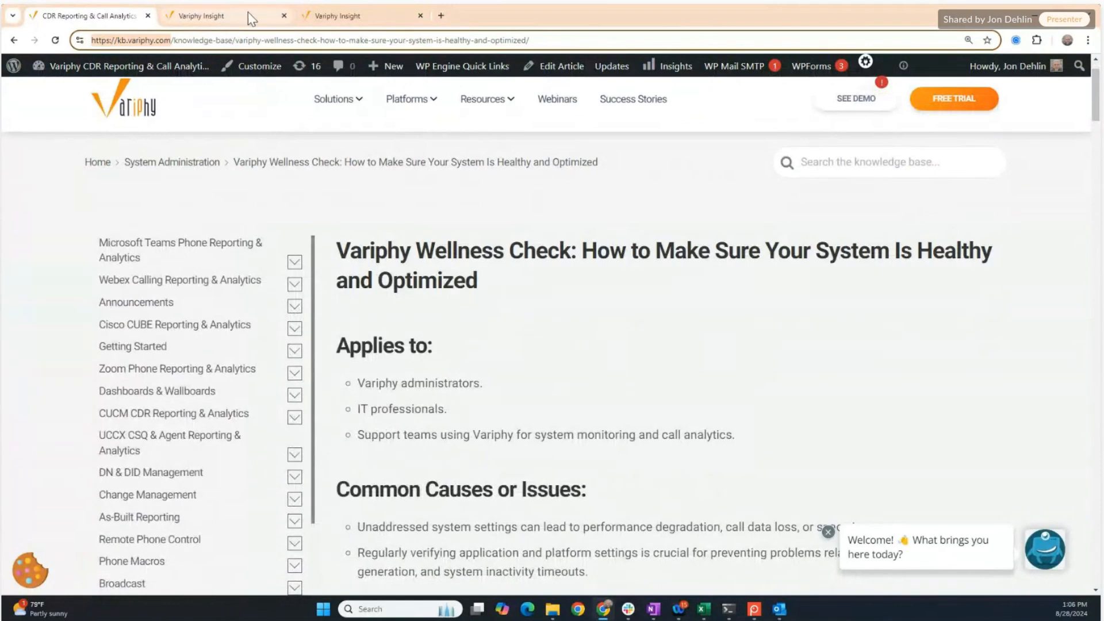
# Step: Switch to the Variphy Insight setup page and open the system's Application Settings
pyautogui.click(247, 15)
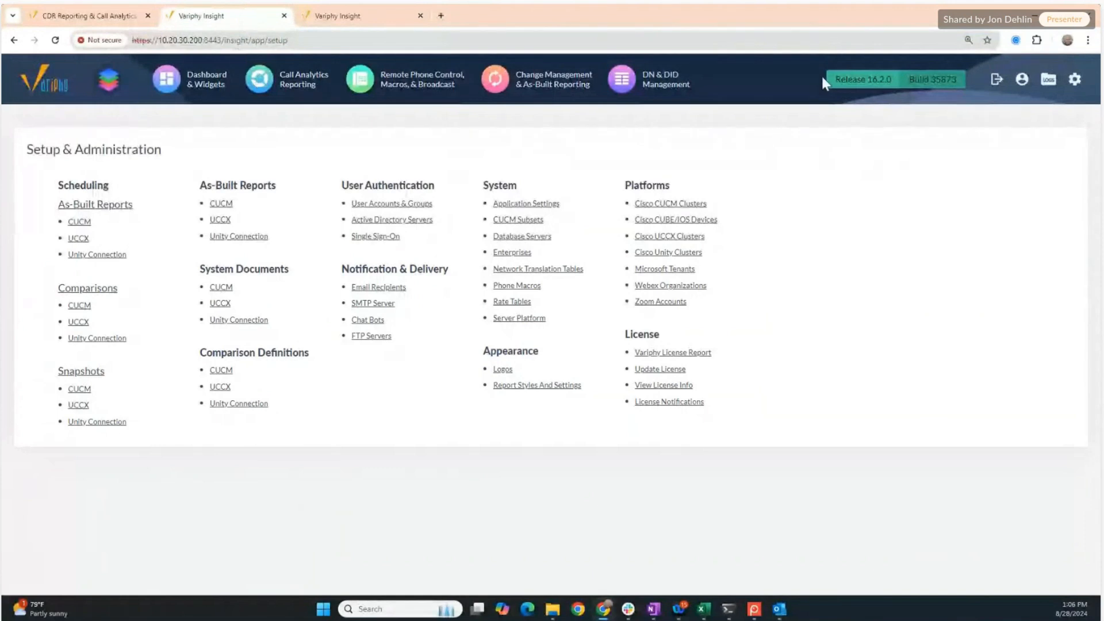
pyautogui.moveTo(1071, 83)
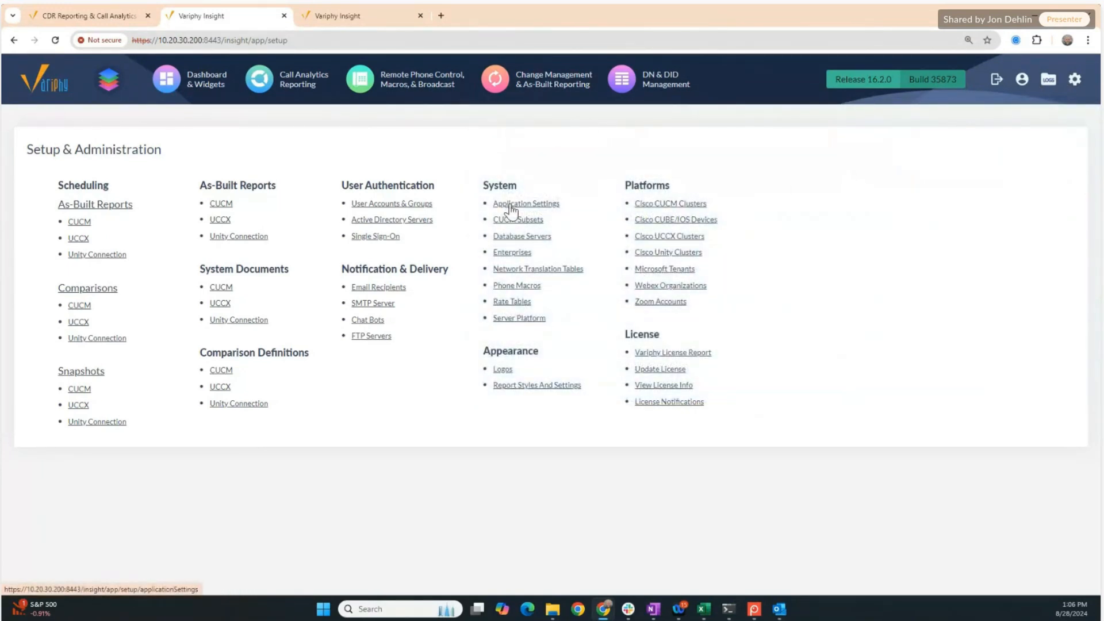
pyautogui.click(513, 205)
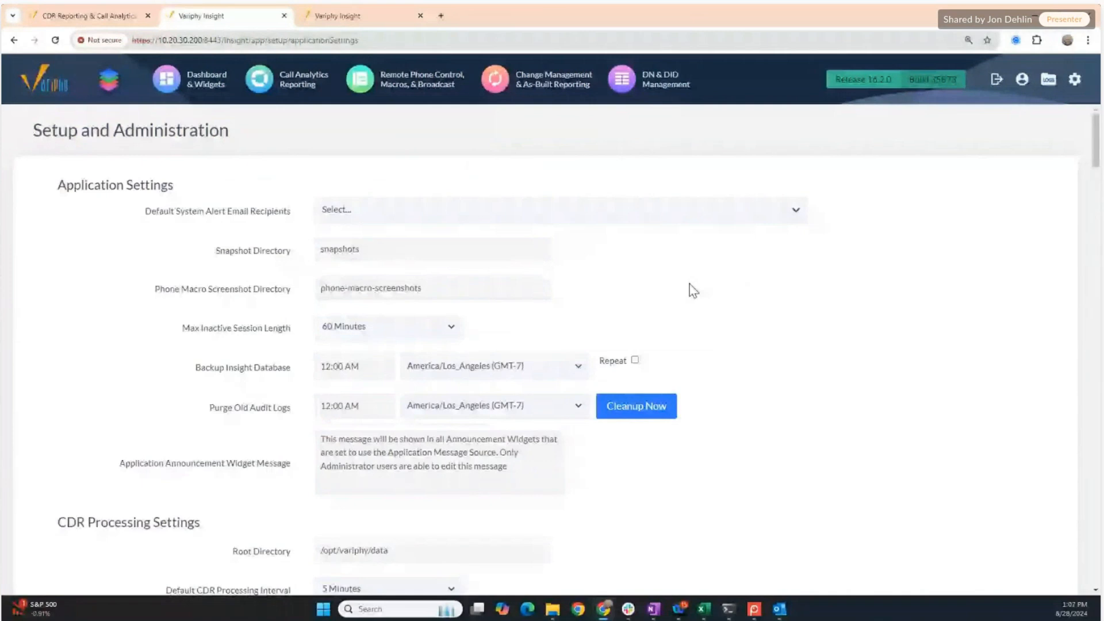
# Step: Add the third listed contact as a Default System Alert Email Recipient
pyautogui.click(669, 221)
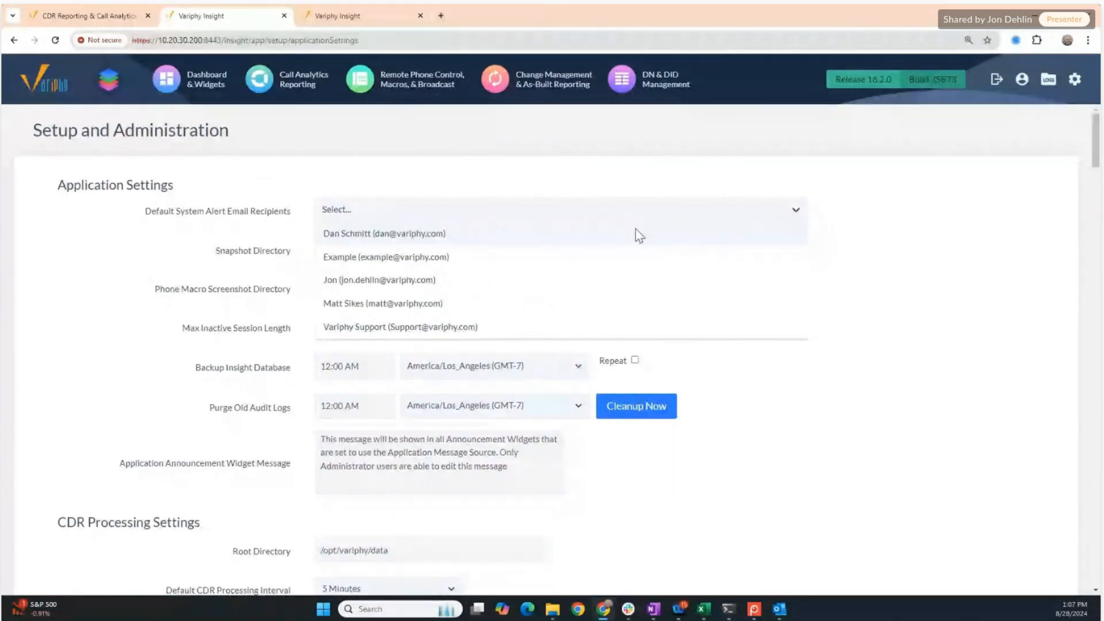
pyautogui.click(644, 183)
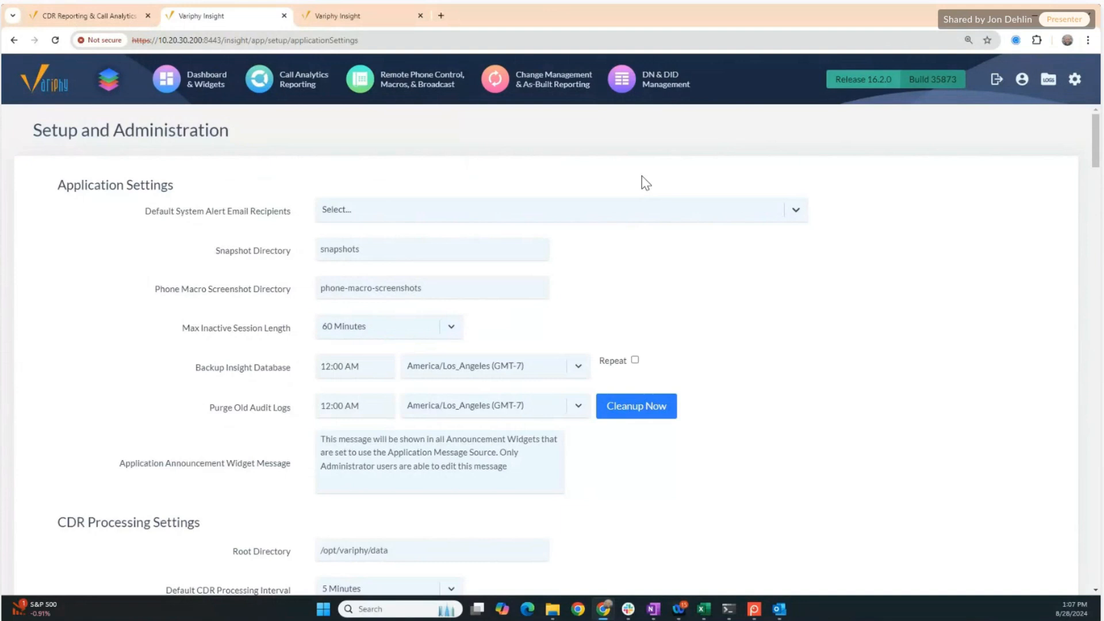
pyautogui.click(640, 204)
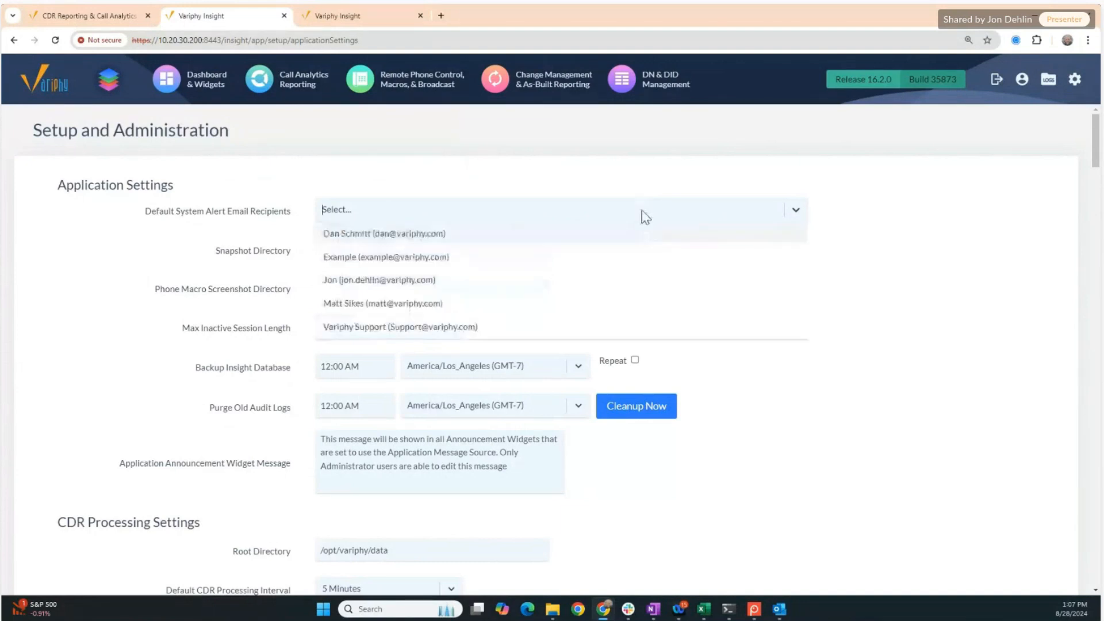
pyautogui.click(474, 282)
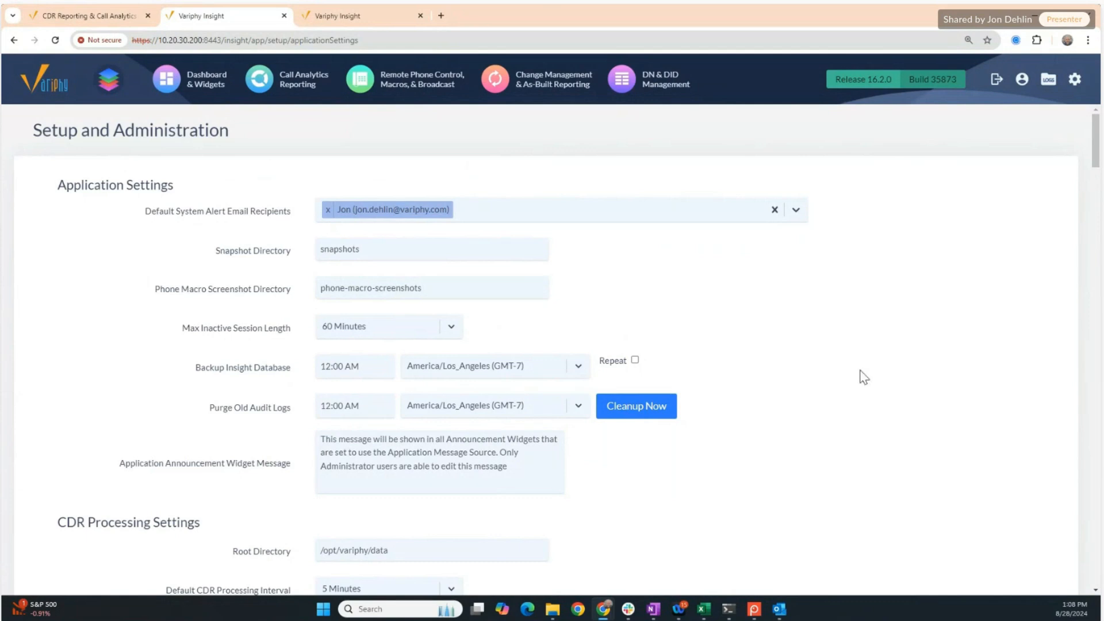
# Step: Examine the available choices for the Default CDR Processing Interval and for how long processed CDR files are preserved
pyautogui.scroll(-4, 828, 368)
pyautogui.scroll(-1, 828, 368)
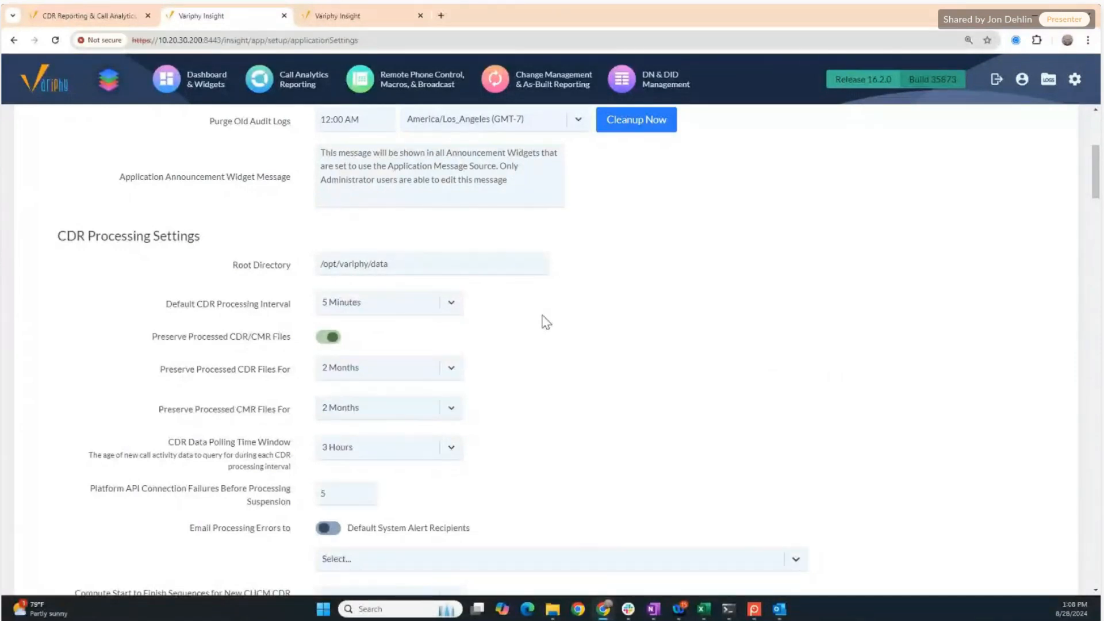
pyautogui.click(458, 308)
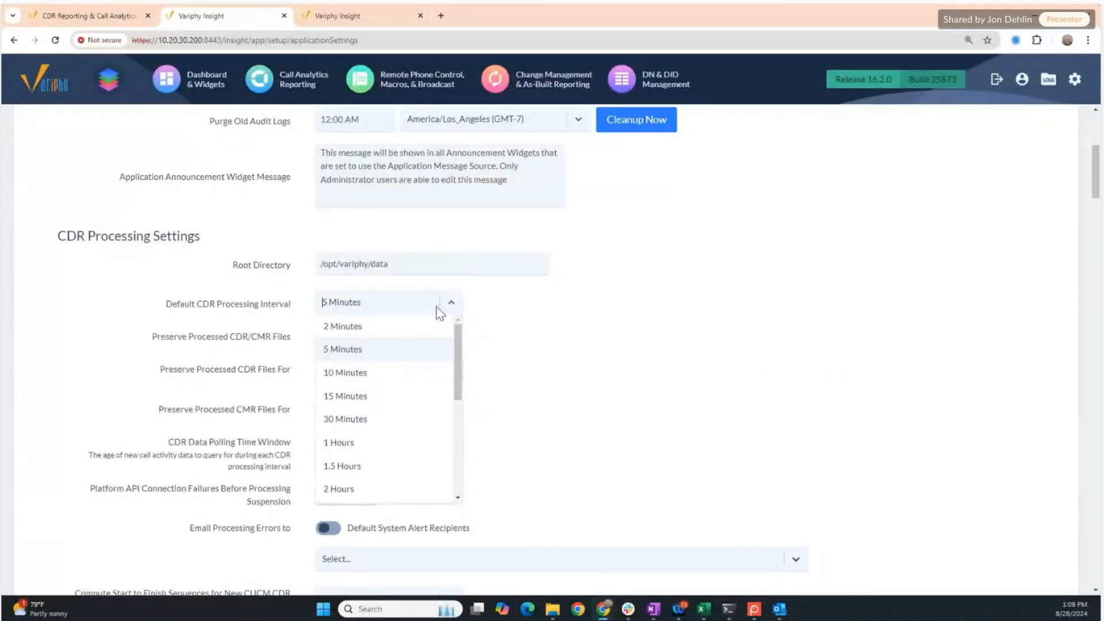
pyautogui.click(518, 309)
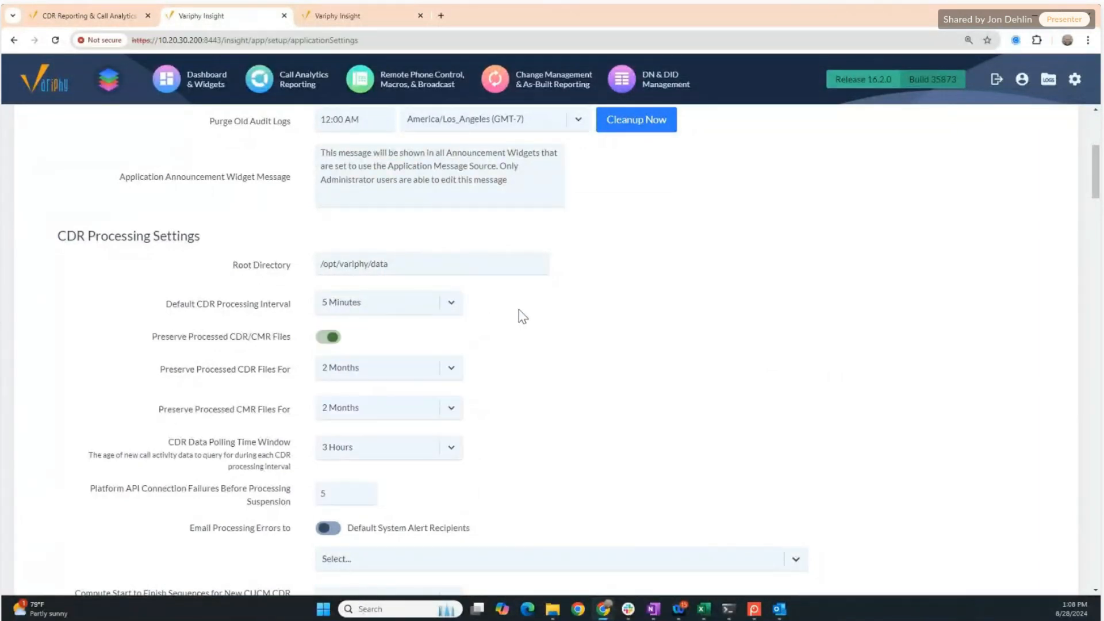
pyautogui.click(460, 310)
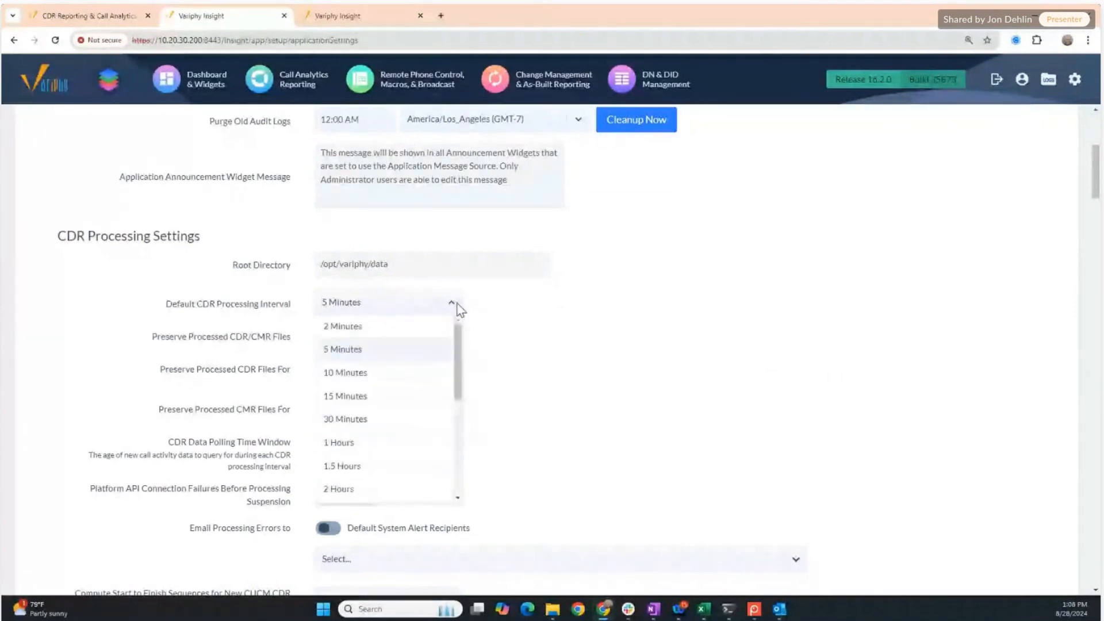
pyautogui.click(561, 320)
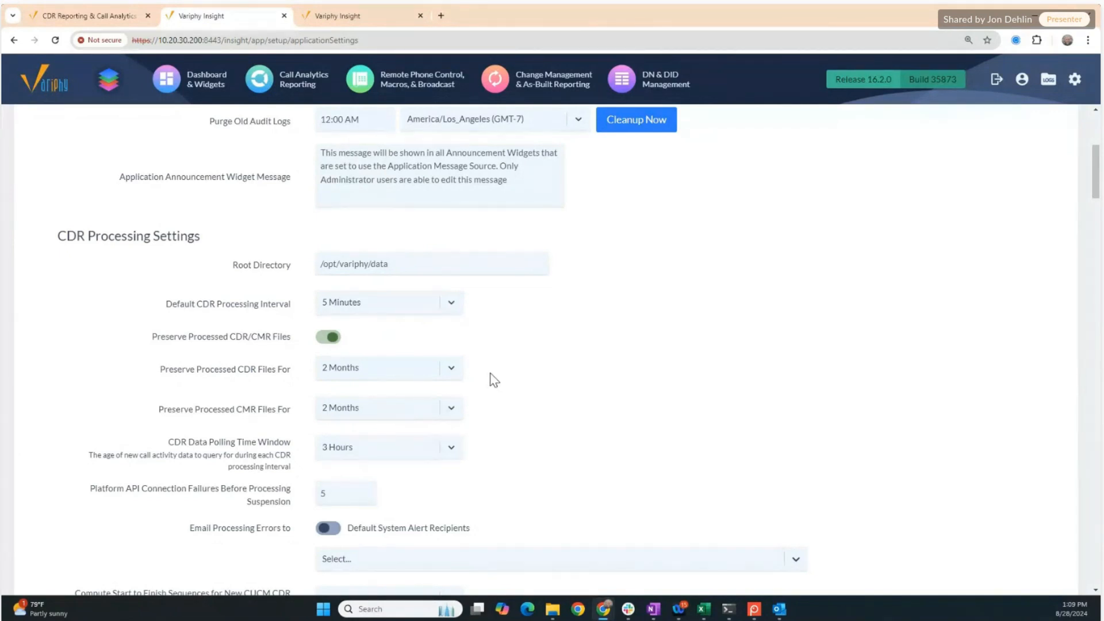
pyautogui.click(455, 372)
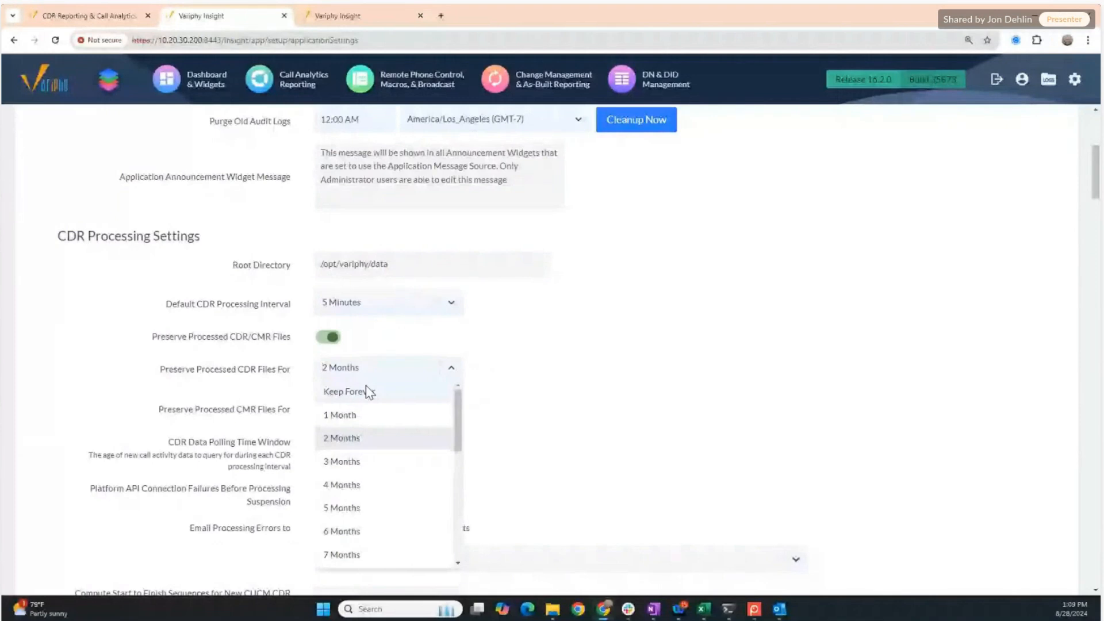
pyautogui.click(569, 338)
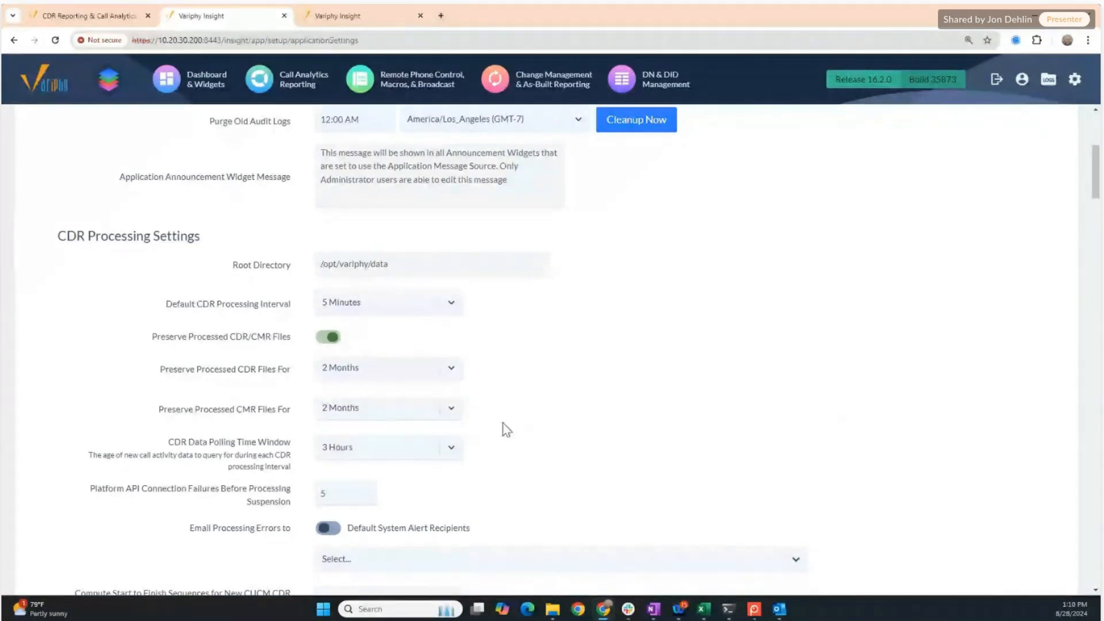
# Step: Send scheduled report errors to the fourth listed contact, leaving Default System Alert Recipients off in the Call Analytics Reporting Settings
pyautogui.scroll(-1, 534, 388)
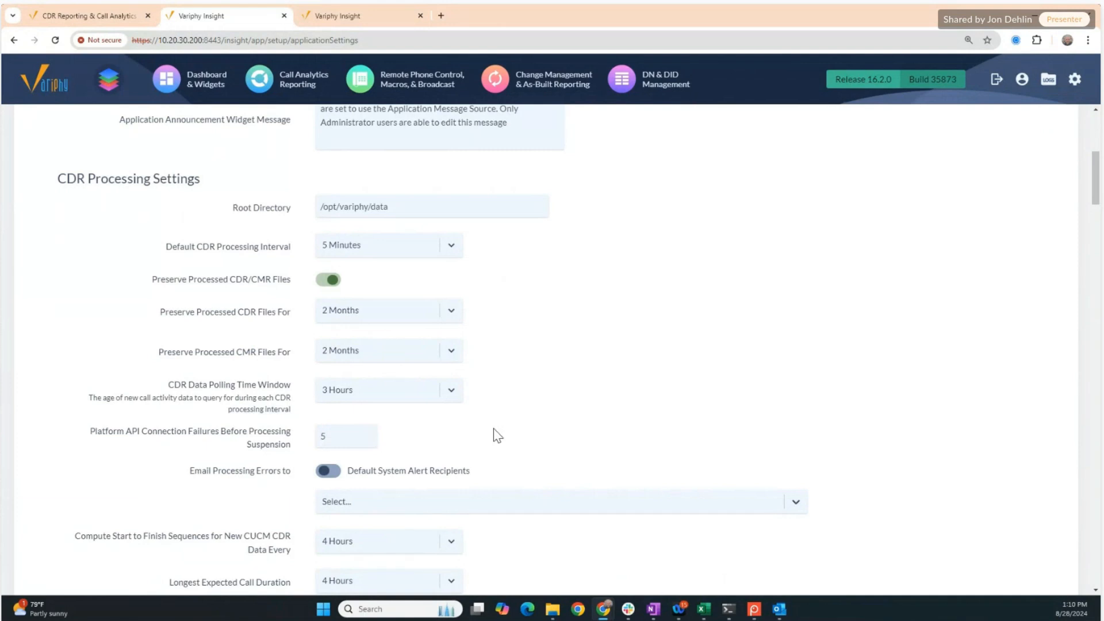
pyautogui.scroll(-1, 493, 429)
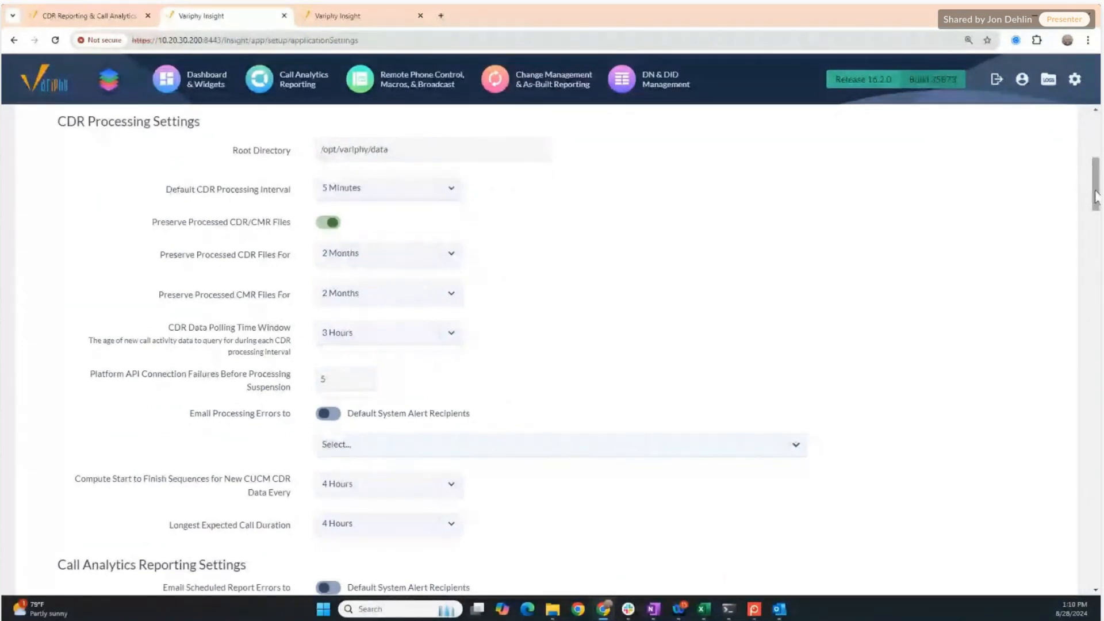
pyautogui.scroll(-1, 1096, 195)
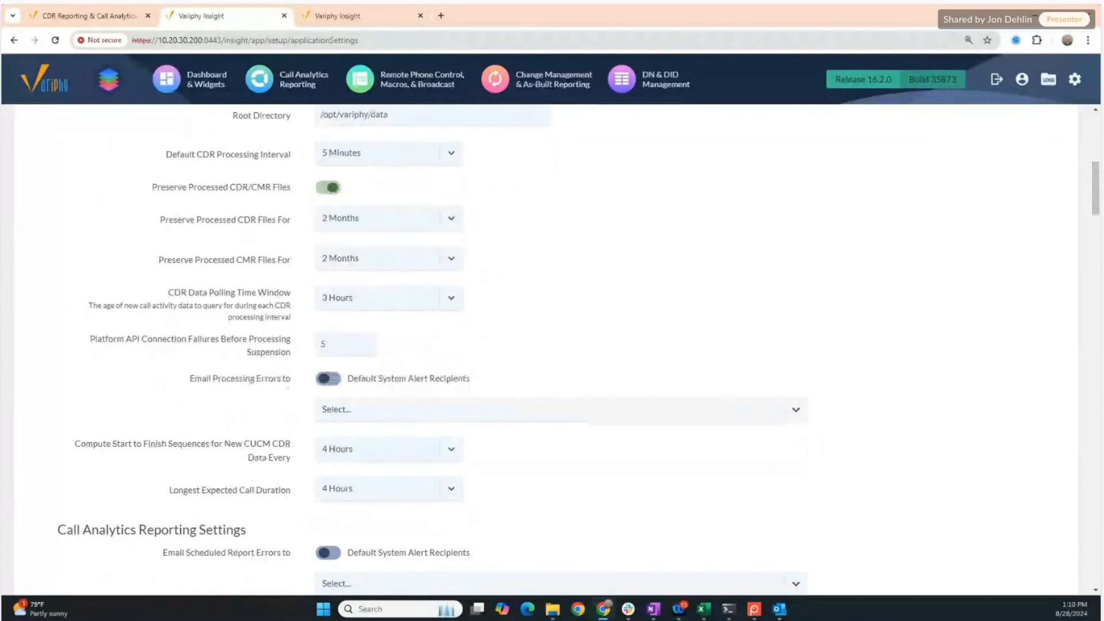
pyautogui.scroll(-4, 729, 339)
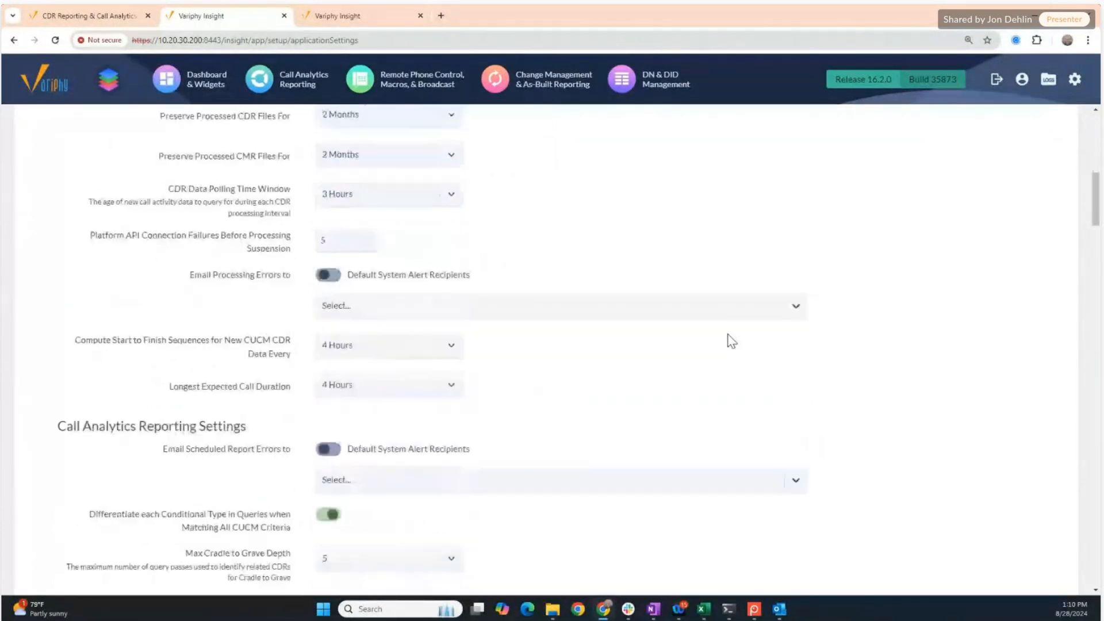
pyautogui.scroll(-2, 731, 340)
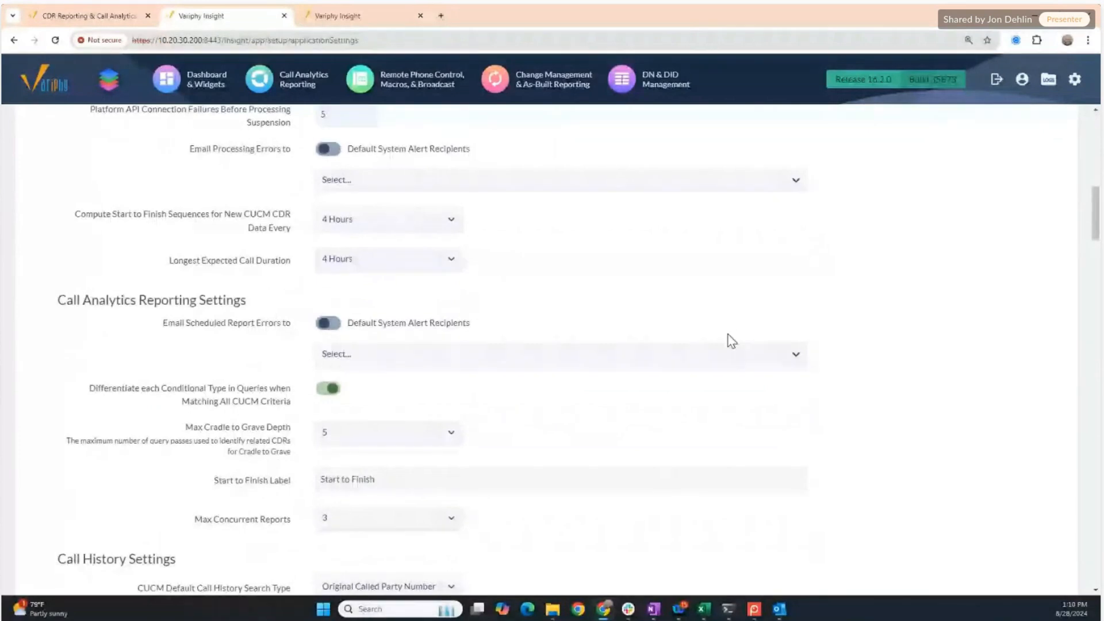
pyautogui.scroll(-2, 730, 340)
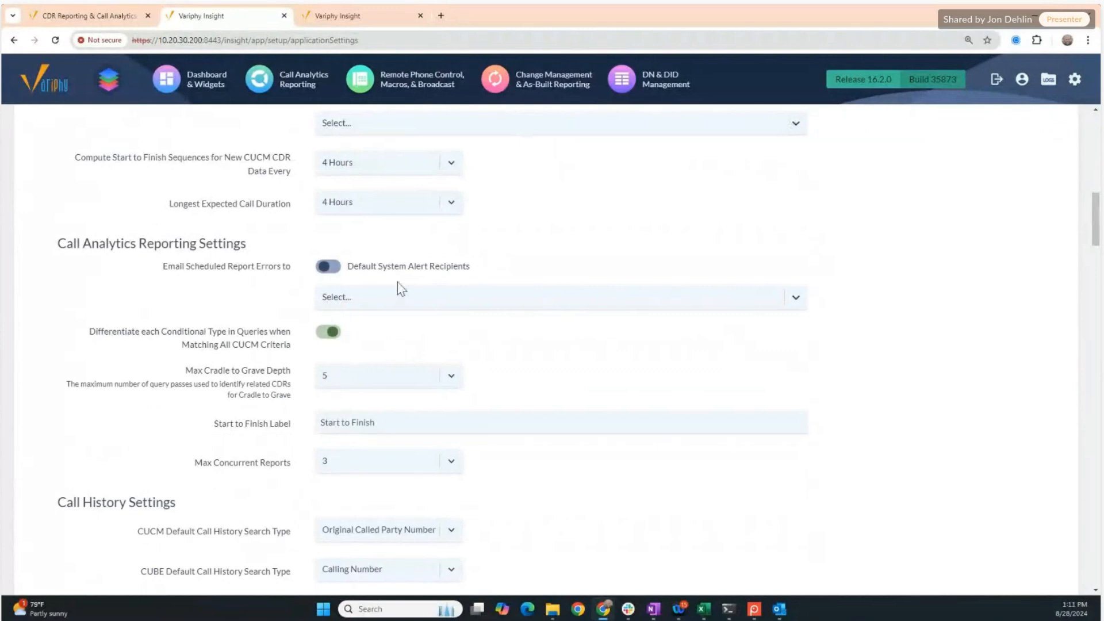
pyautogui.click(335, 270)
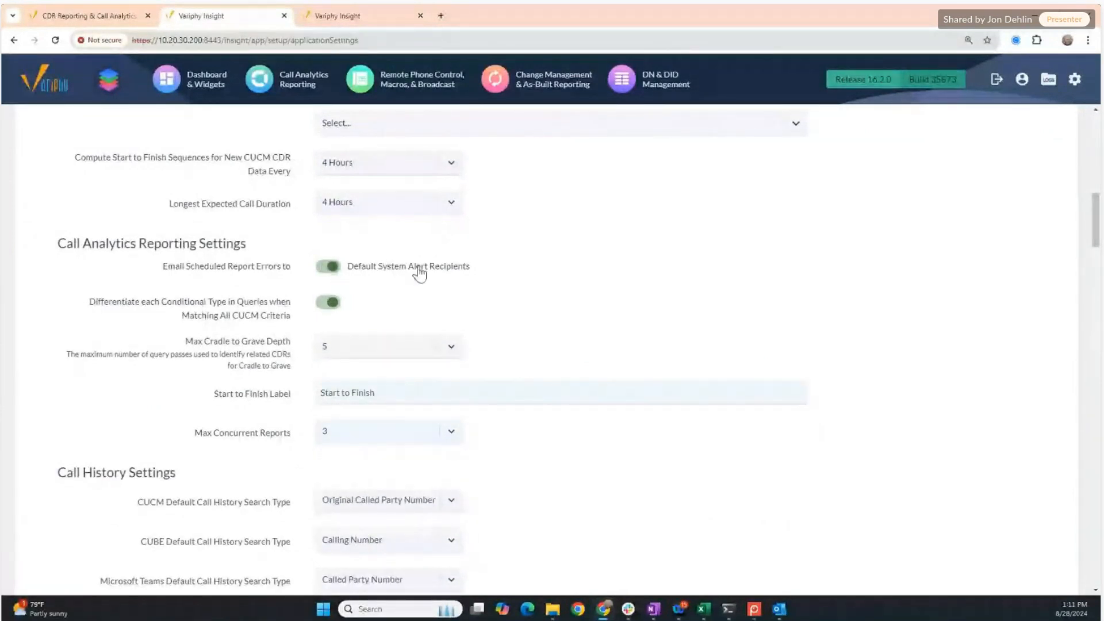
pyautogui.click(326, 273)
pyautogui.click(399, 303)
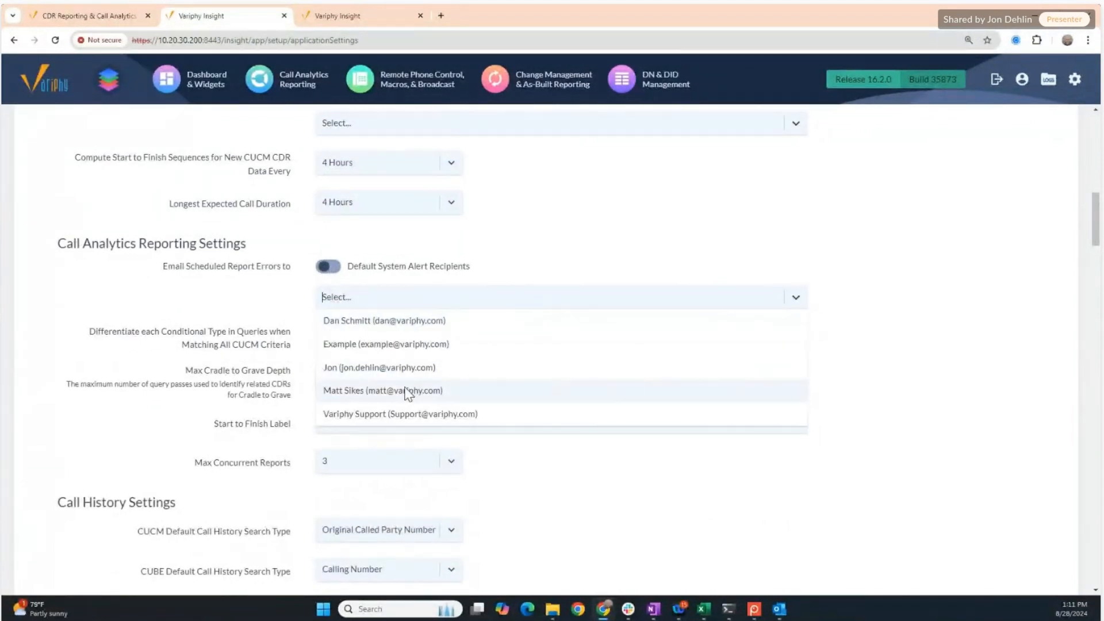
pyautogui.click(443, 391)
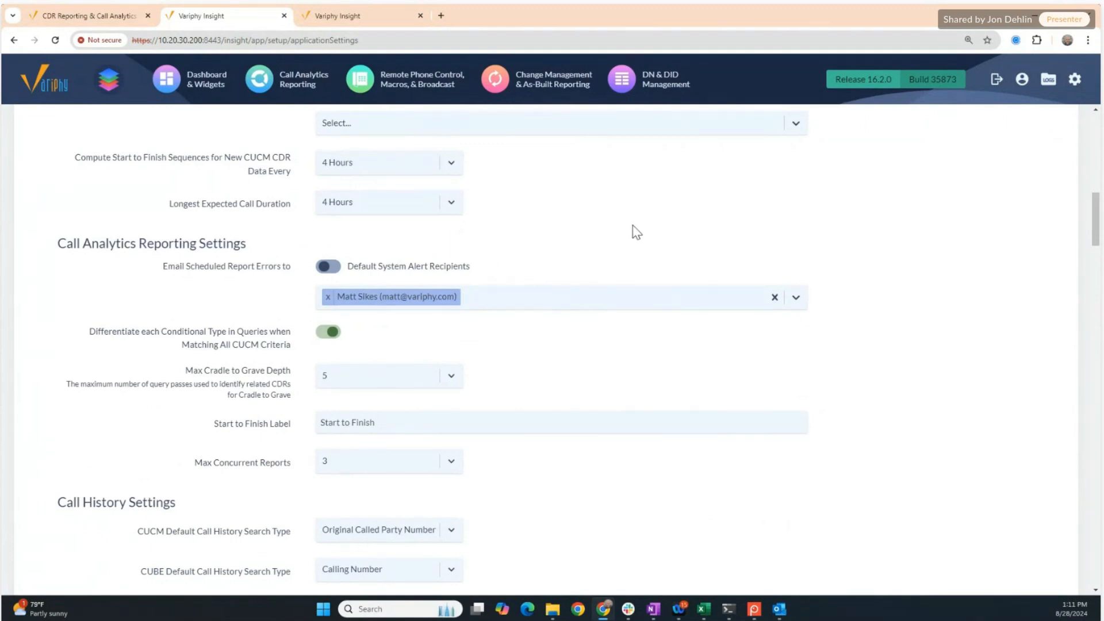
# Step: Look through the Max Cradle to Grave Depth options in the Call Analytics Reporting Settings without changing the value
pyautogui.scroll(-1, 633, 226)
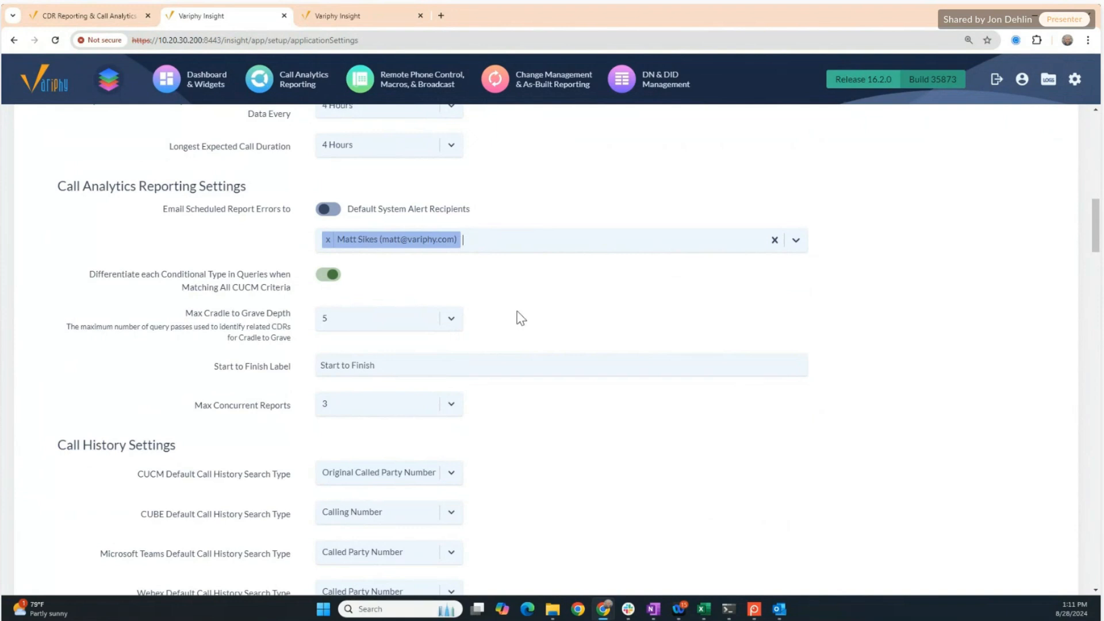
pyautogui.click(450, 320)
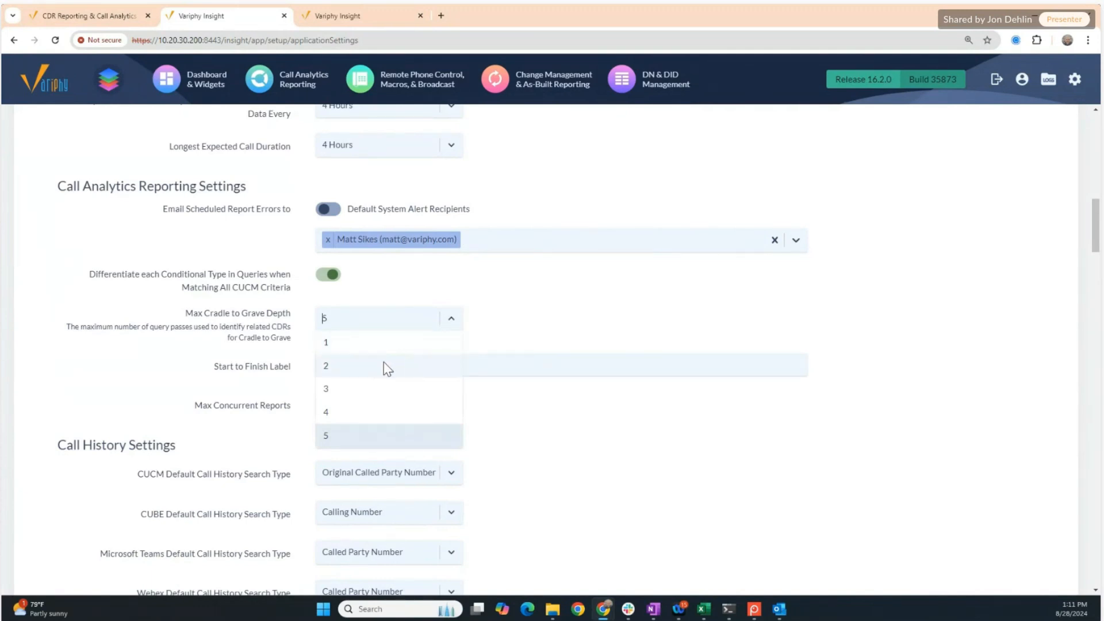
pyautogui.click(557, 303)
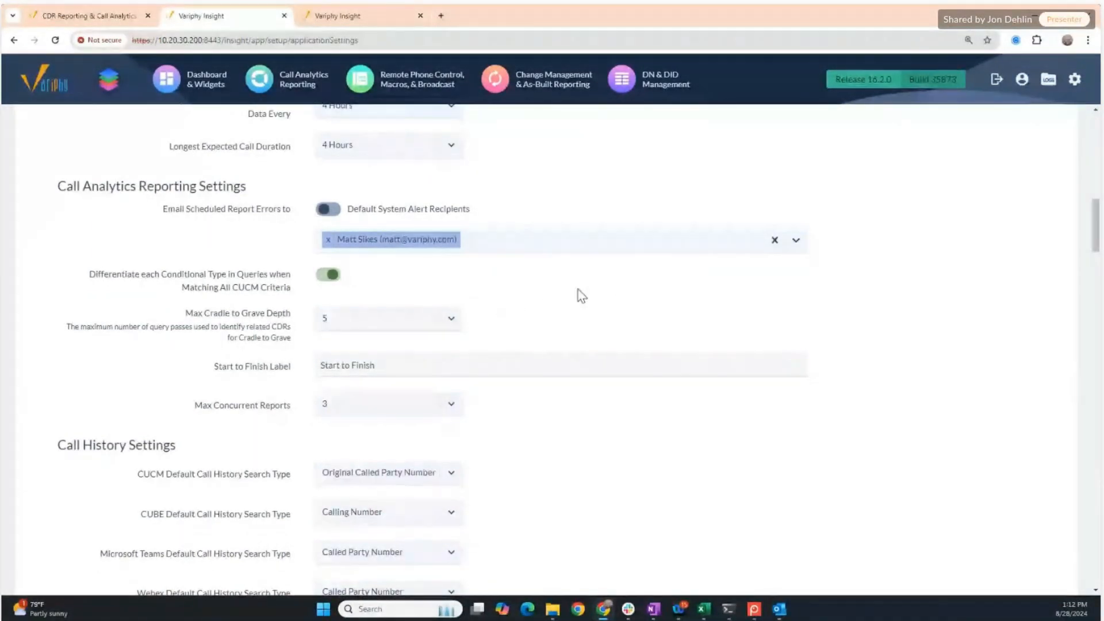
# Step: Recheck the Max Cradle to Grave Depth choices, then examine the Call History Settings and the CUCM section of the Report History Repository Settings
pyautogui.click(451, 319)
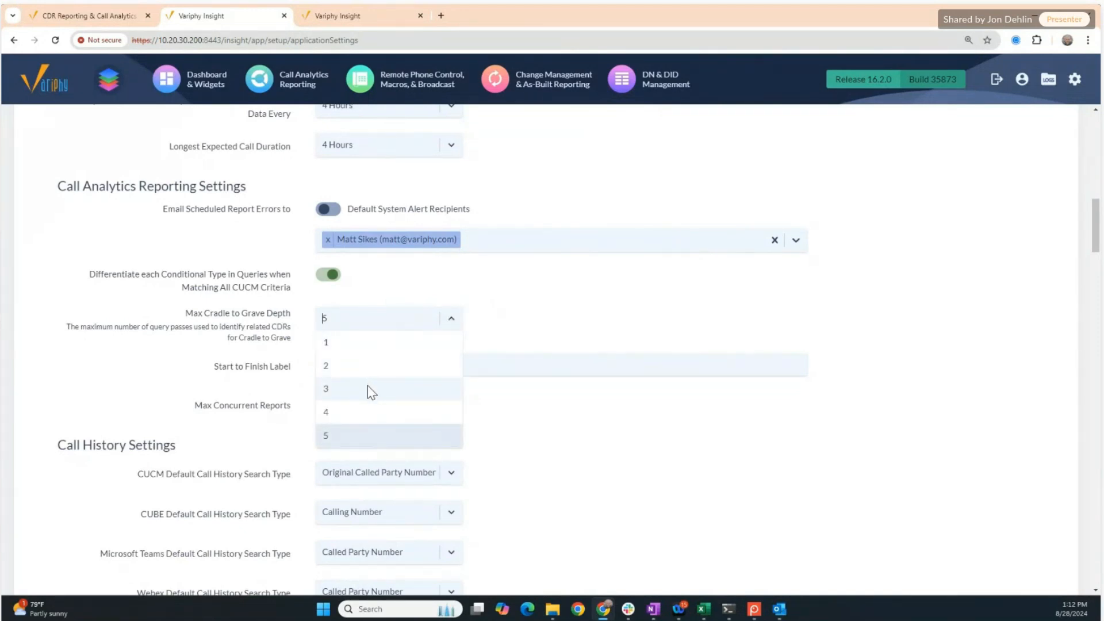
pyautogui.click(624, 321)
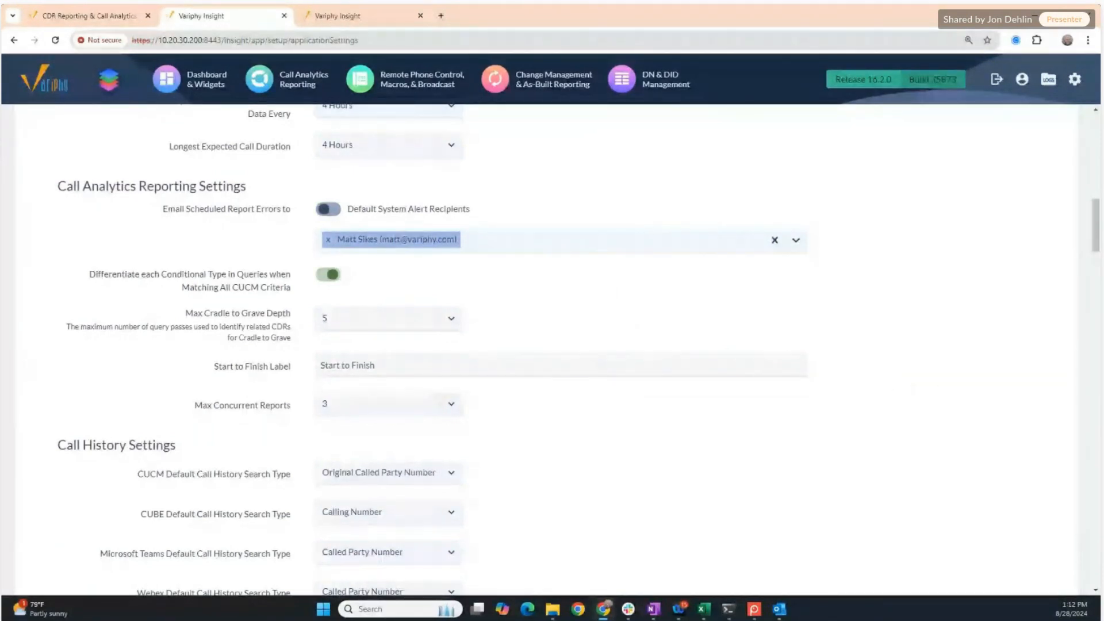
pyautogui.scroll(-3, 725, 483)
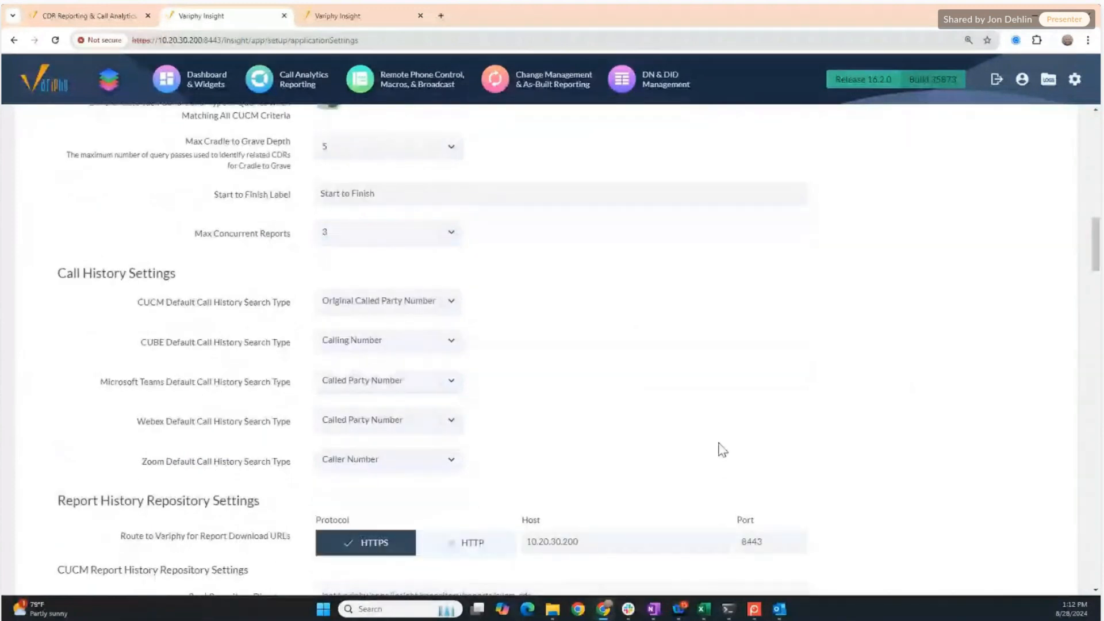
pyautogui.scroll(-2, 723, 450)
pyautogui.scroll(-2, 720, 445)
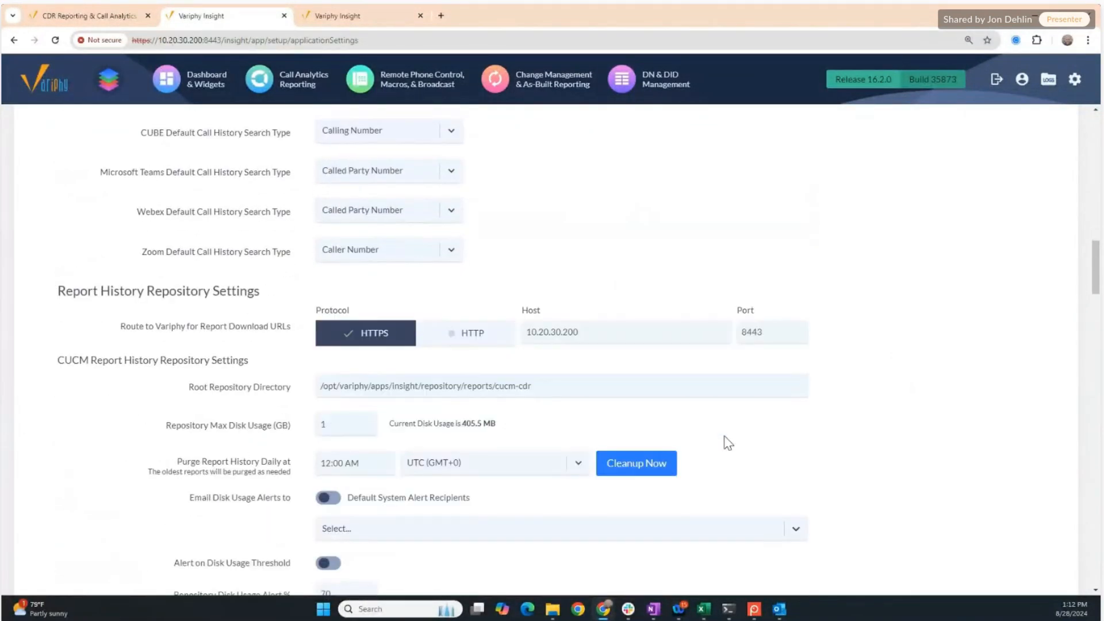
pyautogui.scroll(-1, 808, 441)
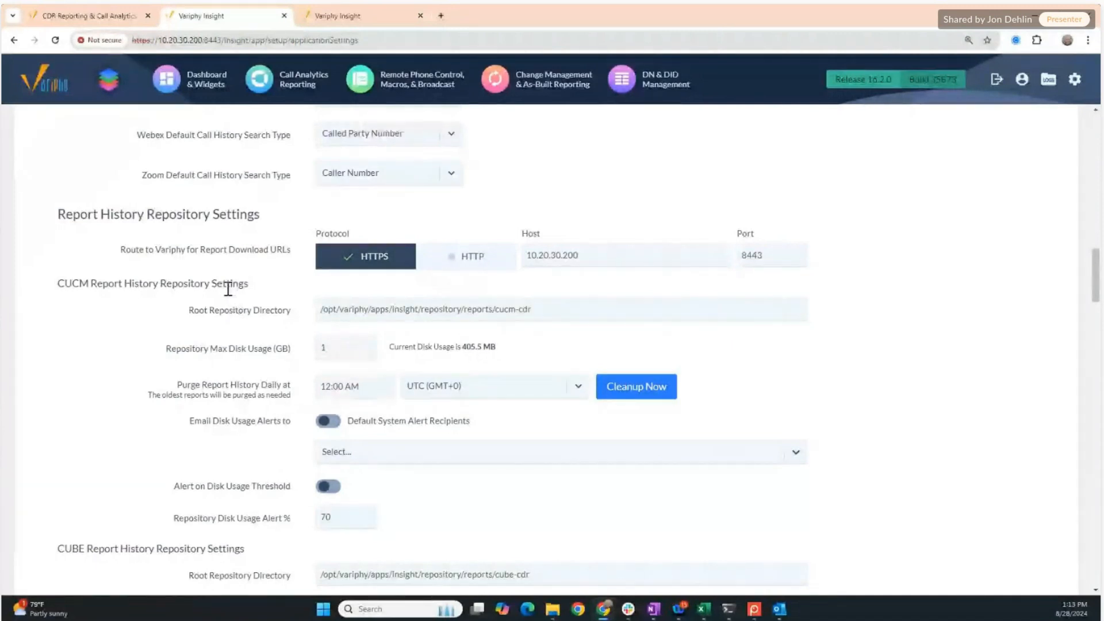
pyautogui.moveTo(91, 283); pyautogui.dragTo(57, 283)
pyautogui.moveTo(88, 547); pyautogui.dragTo(58, 547)
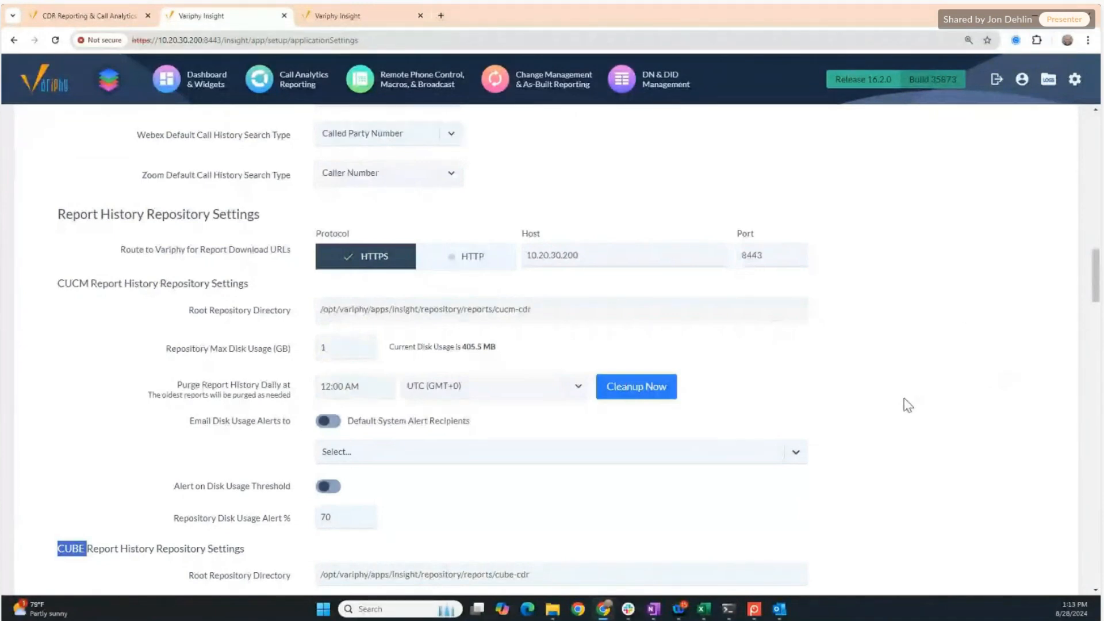
# Step: Review the CUBE, UCCX, Webex and Zoom Phone Report History Repository Settings for disk usage limits, purge times and alert options
pyautogui.scroll(-1, 897, 403)
pyautogui.scroll(-4, 888, 400)
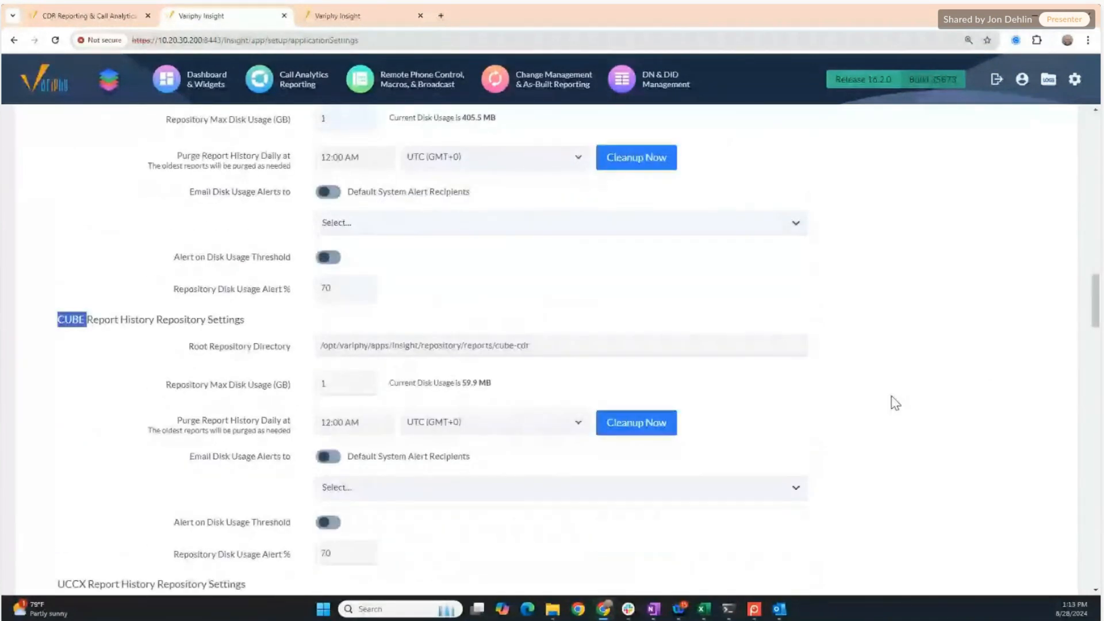
pyautogui.scroll(-1, 895, 400)
pyautogui.scroll(-3, 895, 401)
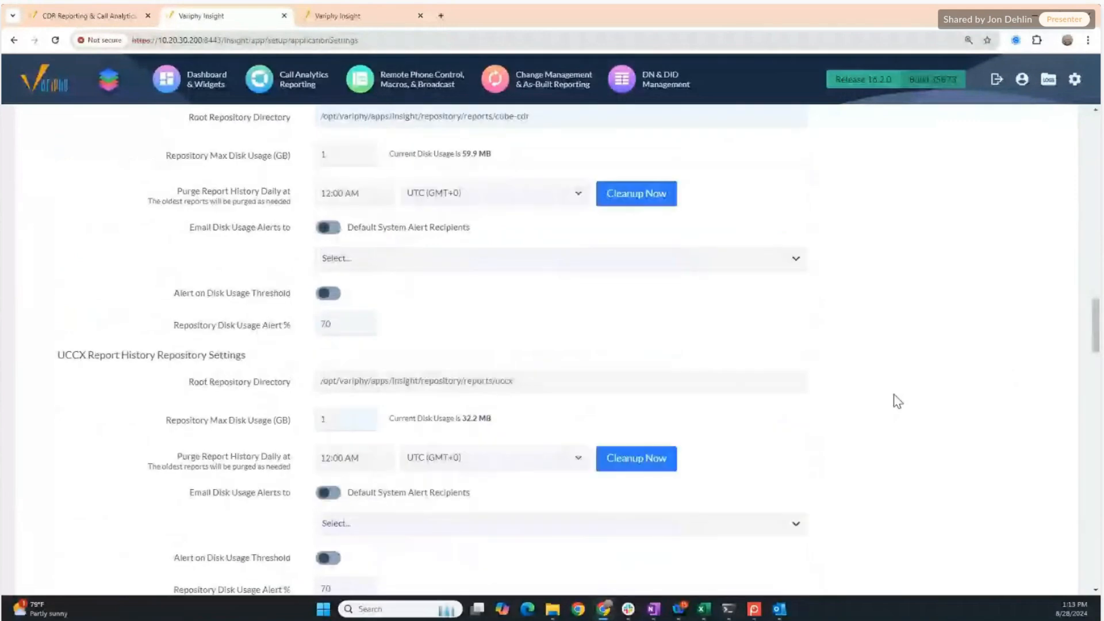
pyautogui.scroll(-11, 897, 400)
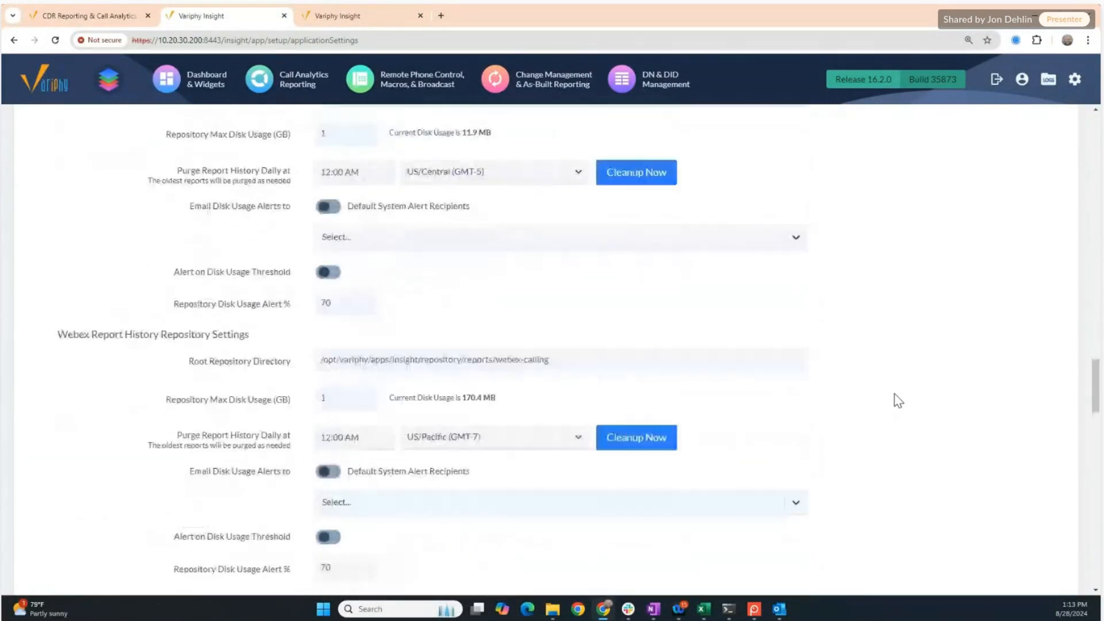
pyautogui.scroll(-7, 898, 401)
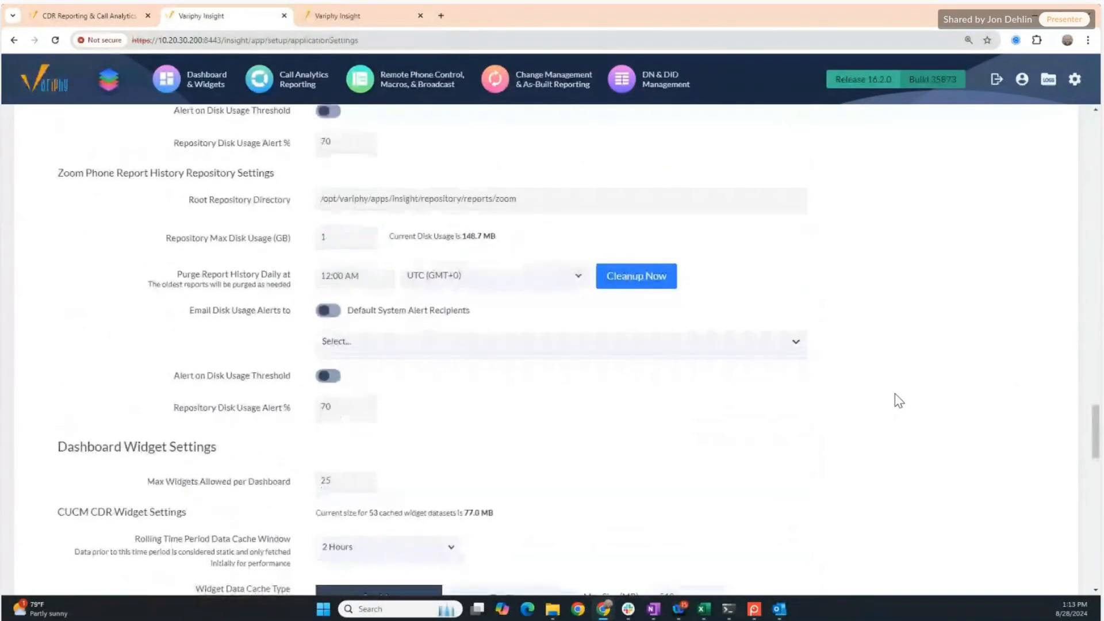
# Step: Review the Dashboard Widget Settings for the cache window, cache type and idle time limit of each platform
pyautogui.scroll(-2, 898, 401)
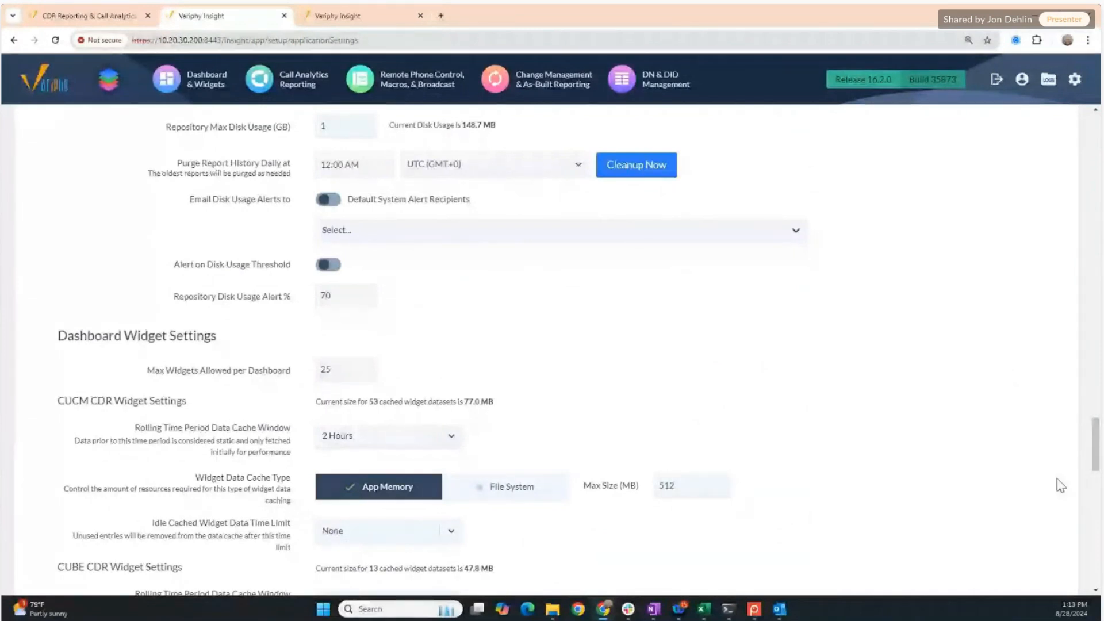
pyautogui.scroll(-3, 1021, 457)
pyautogui.scroll(-7, 1024, 458)
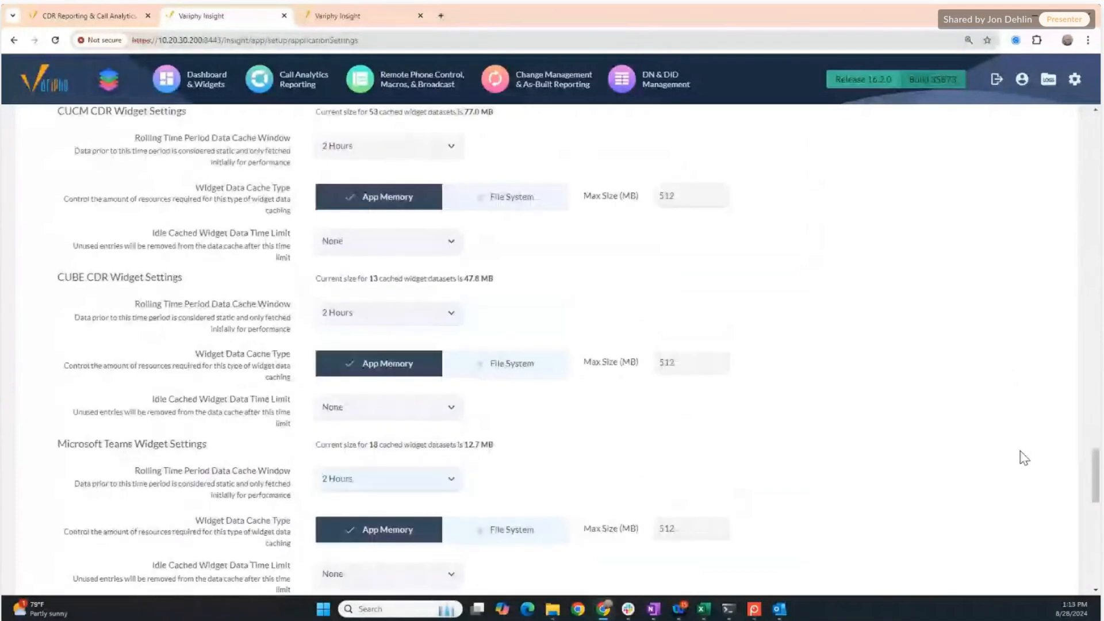
pyautogui.scroll(-6, 1024, 458)
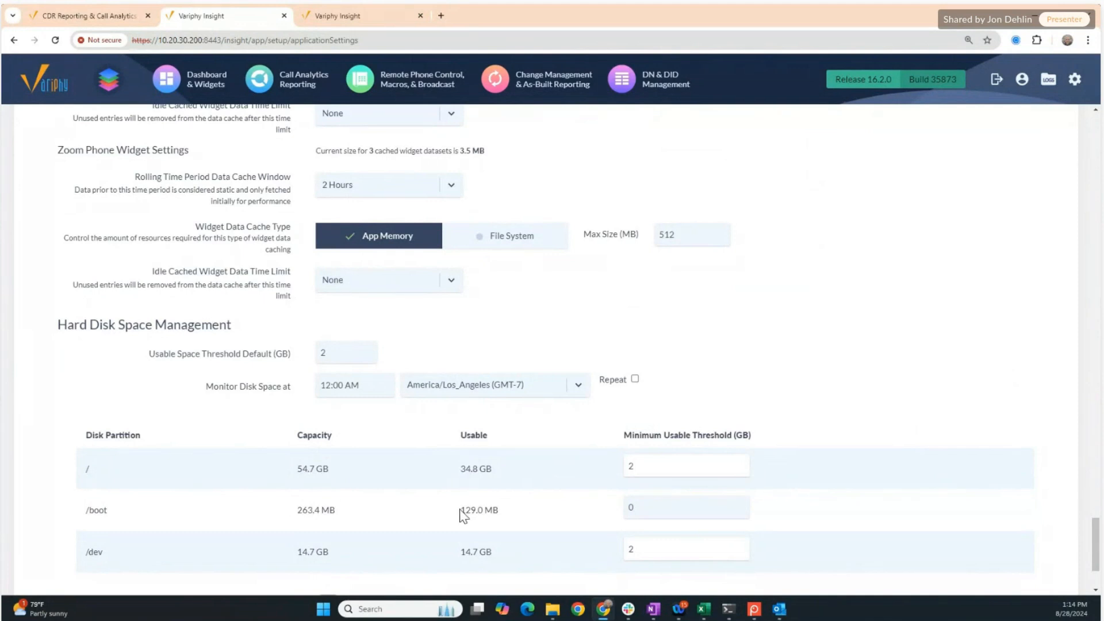
# Step: Compare the usable space of the root disk partition with the Usable Space Threshold Default under Hard Disk Space Management
pyautogui.moveTo(459, 469); pyautogui.dragTo(494, 469)
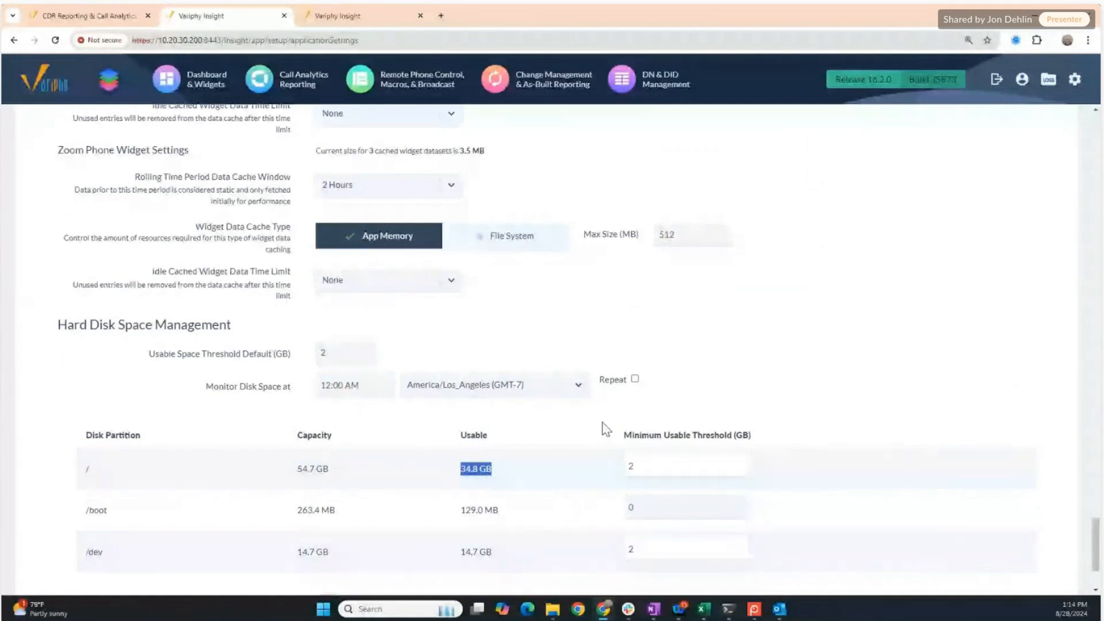
pyautogui.scroll(-1, 713, 396)
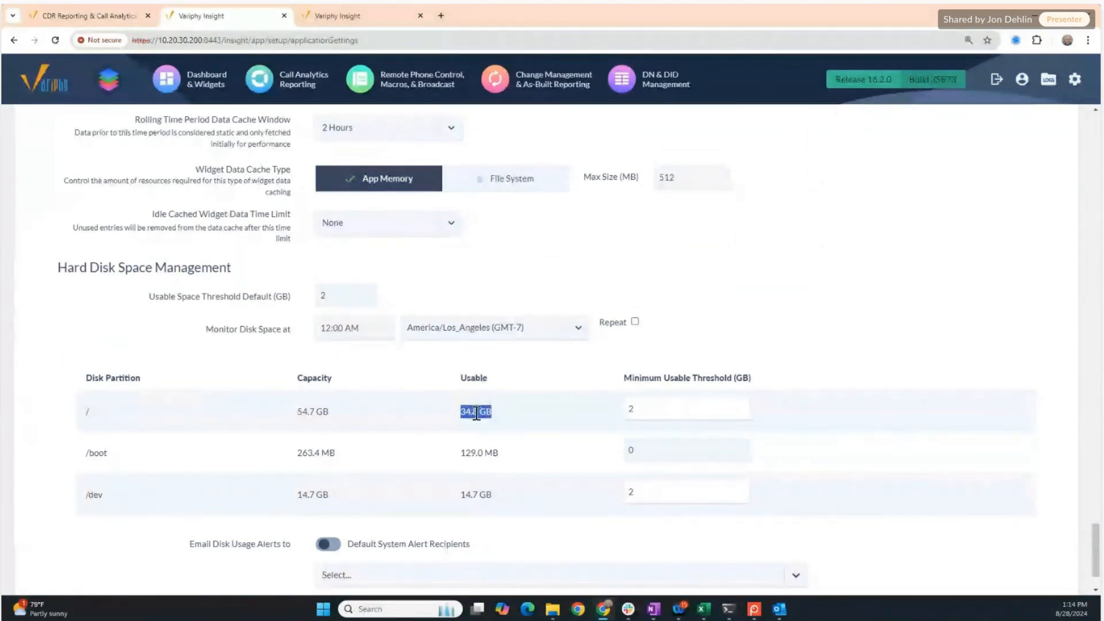
pyautogui.click(334, 294)
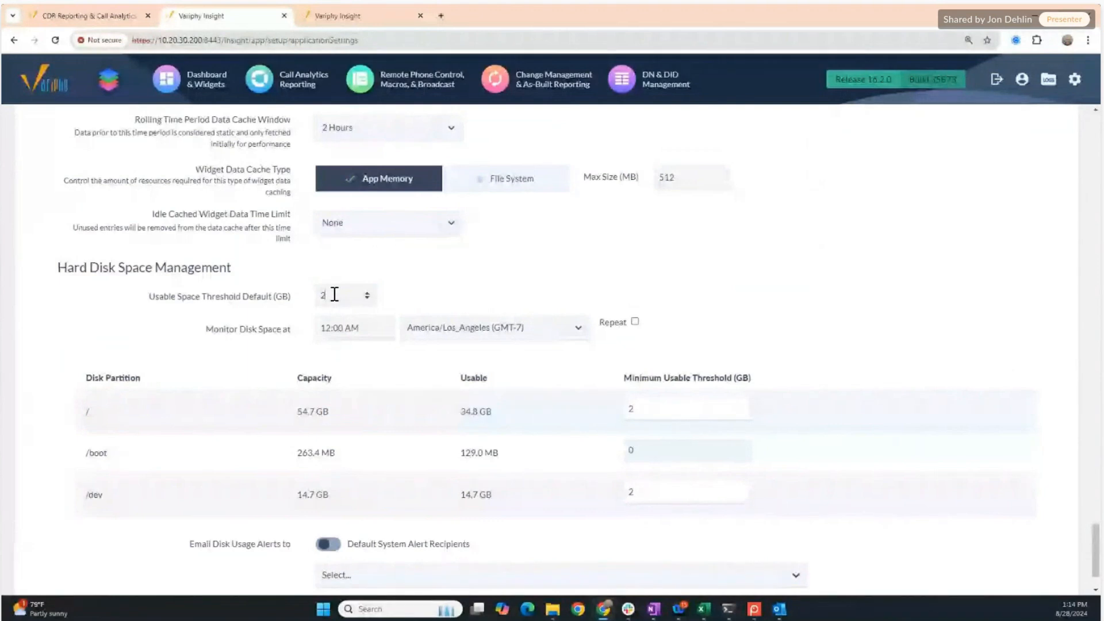
pyautogui.doubleClick(334, 295)
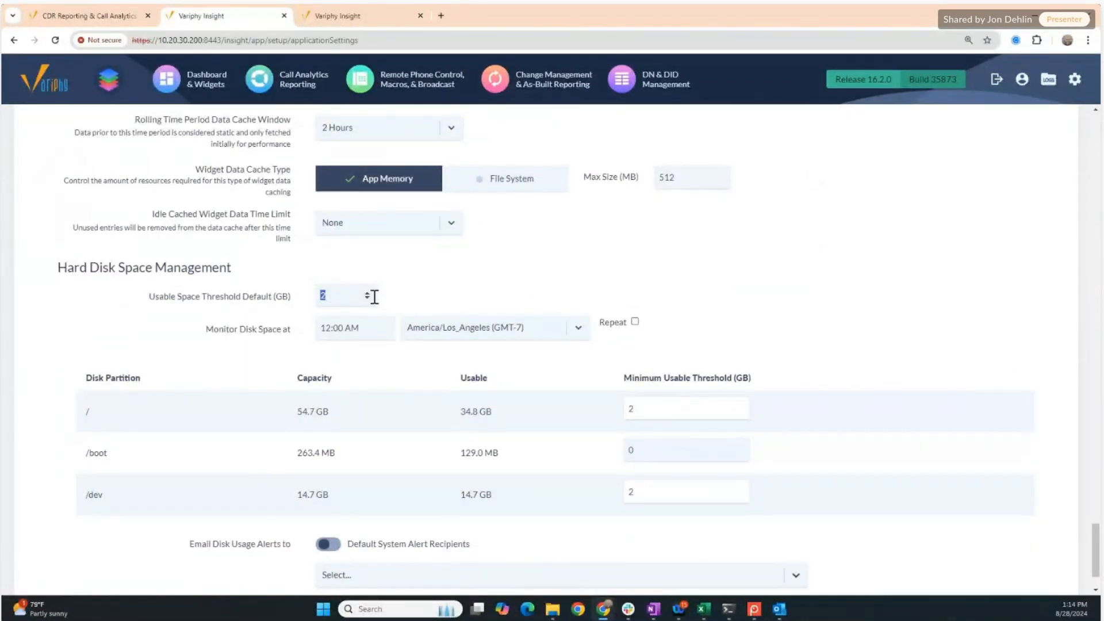
pyautogui.click(492, 412)
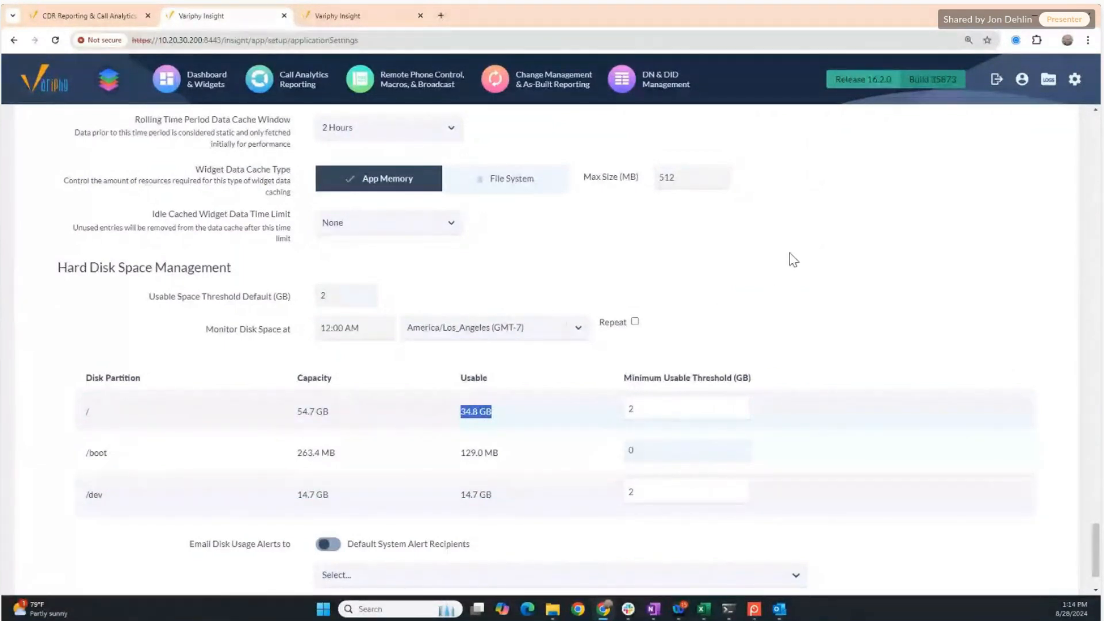
pyautogui.scroll(-1, 869, 310)
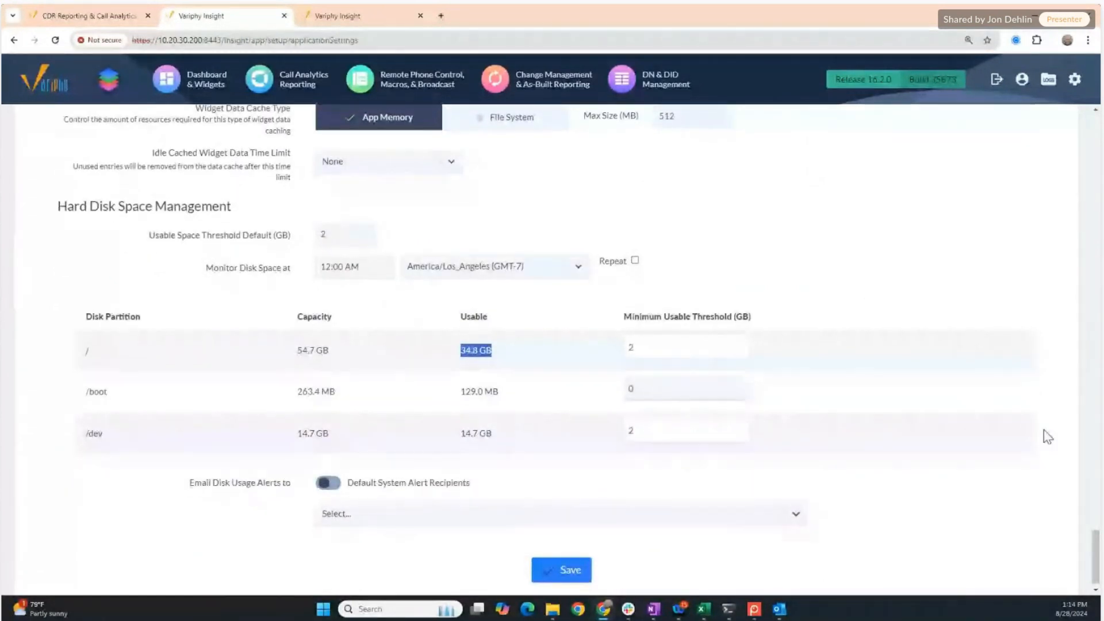
pyautogui.scroll(-1, 1043, 443)
# Step: Choose Variphy Support for the Hard Disk Space Management usage alerts, and turn on Default System Alert Recipients for them
pyautogui.click(325, 473)
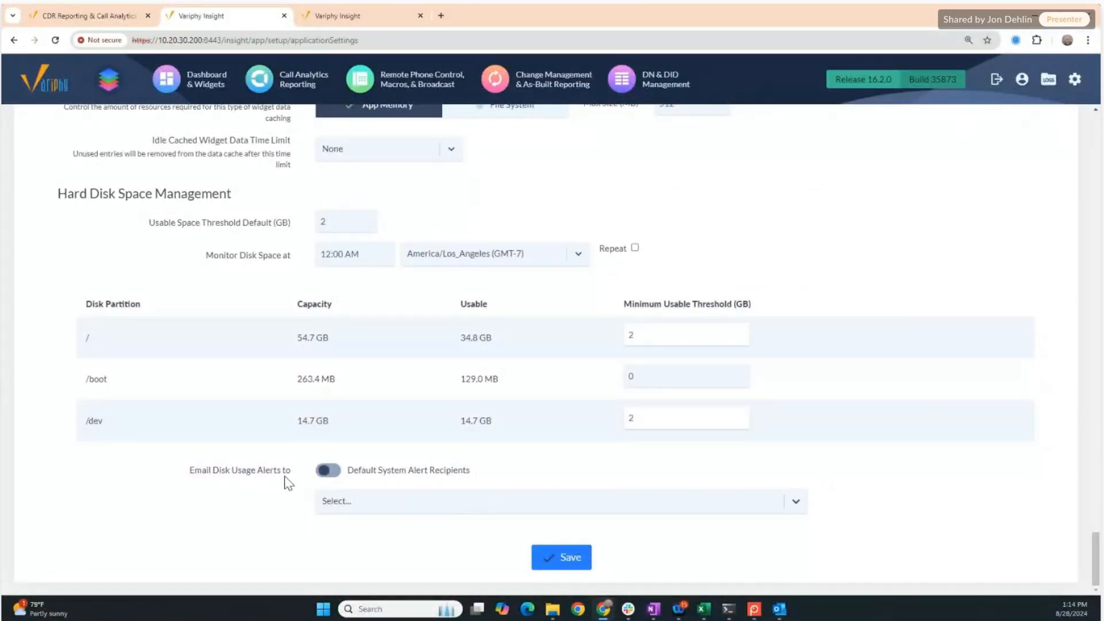
pyautogui.moveTo(288, 472); pyautogui.dragTo(232, 472)
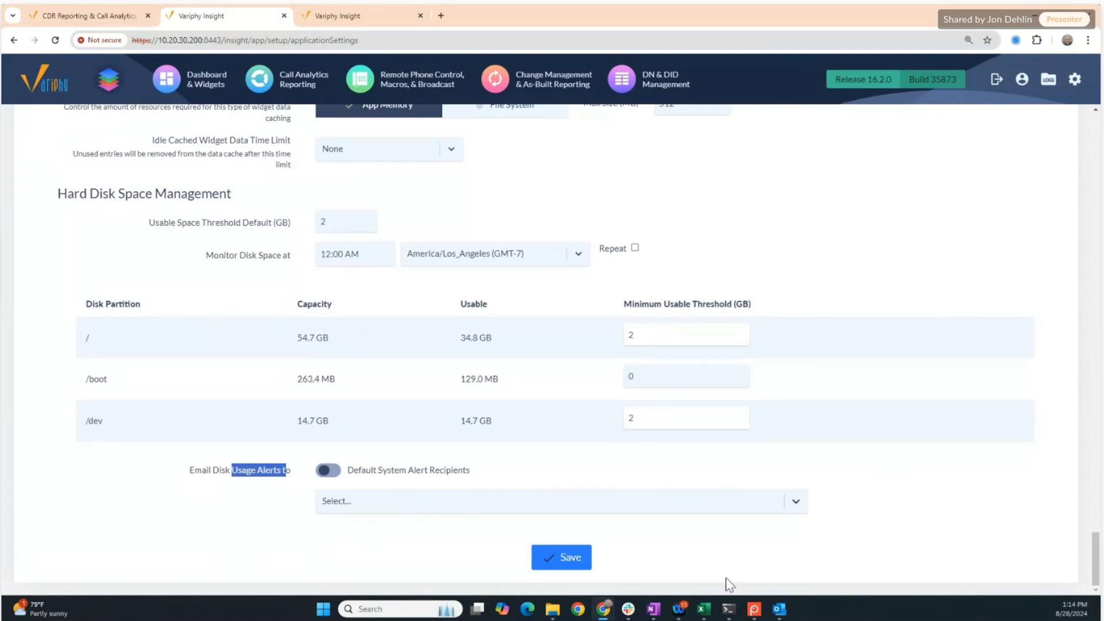
pyautogui.click(562, 508)
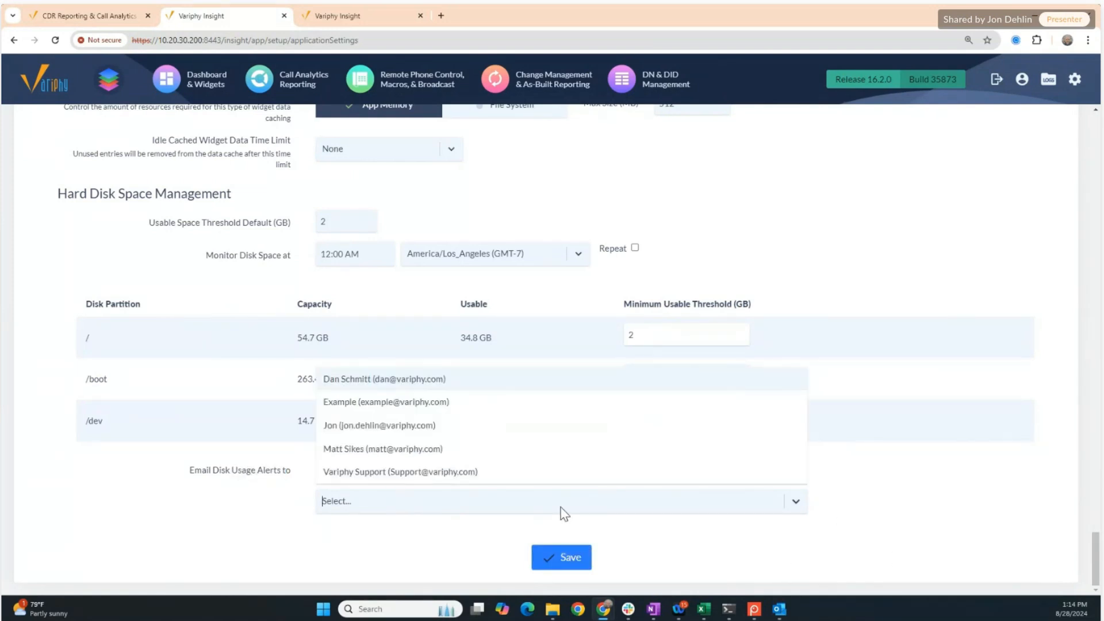
pyautogui.click(469, 472)
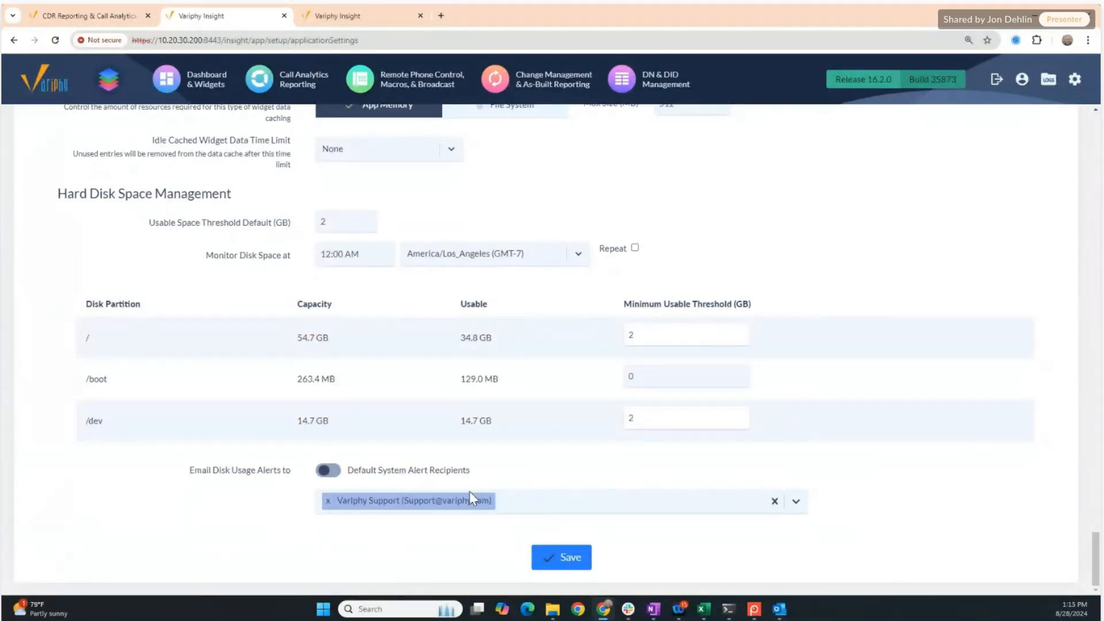
pyautogui.click(329, 471)
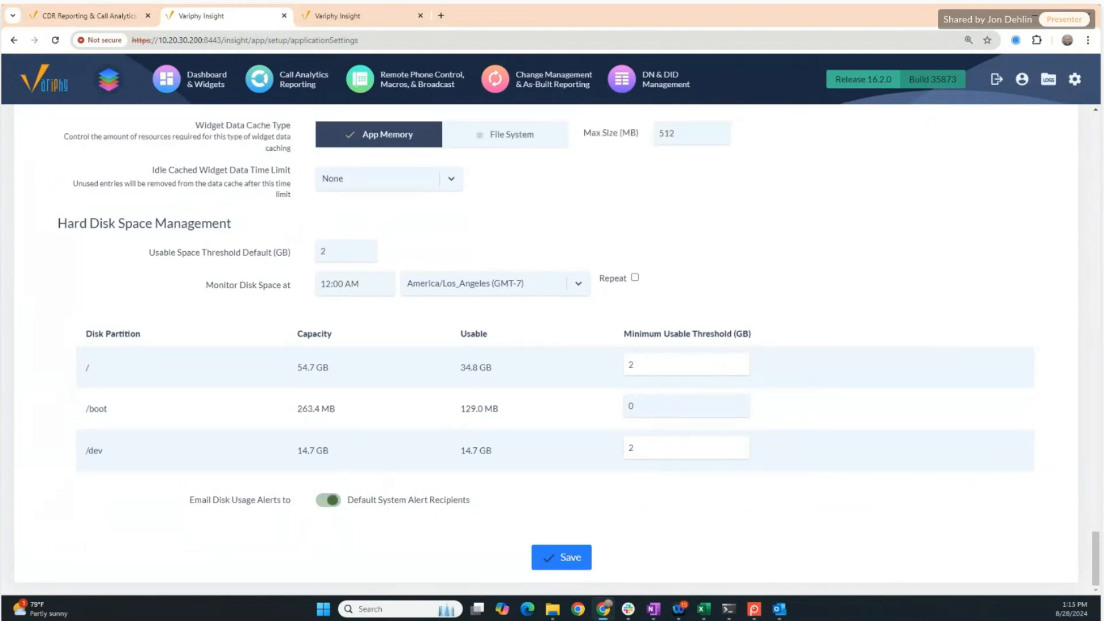
# Step: Open the CDR Processing page for the Cisco CUCM clusters
pyautogui.moveTo(1095, 554); pyautogui.dragTo(1096, 469)
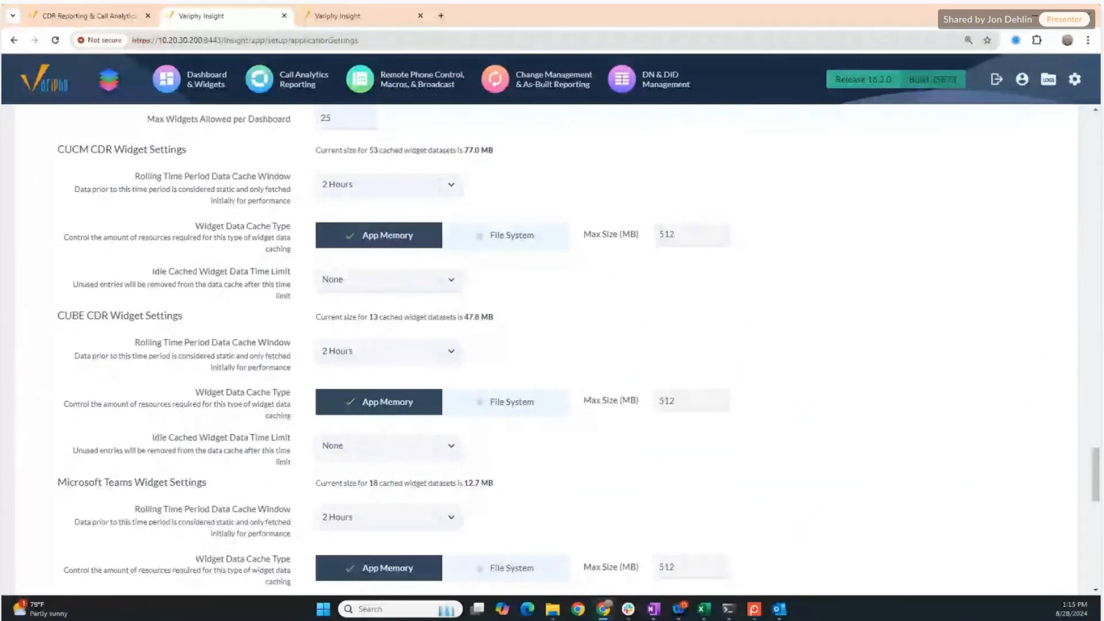
pyautogui.click(1074, 80)
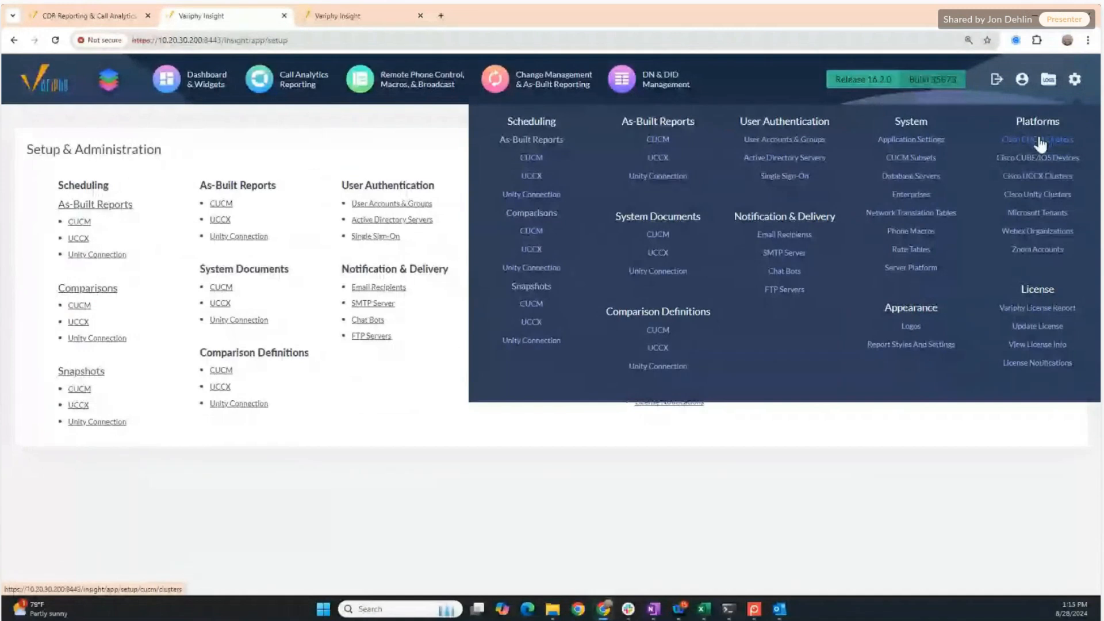
pyautogui.click(1041, 143)
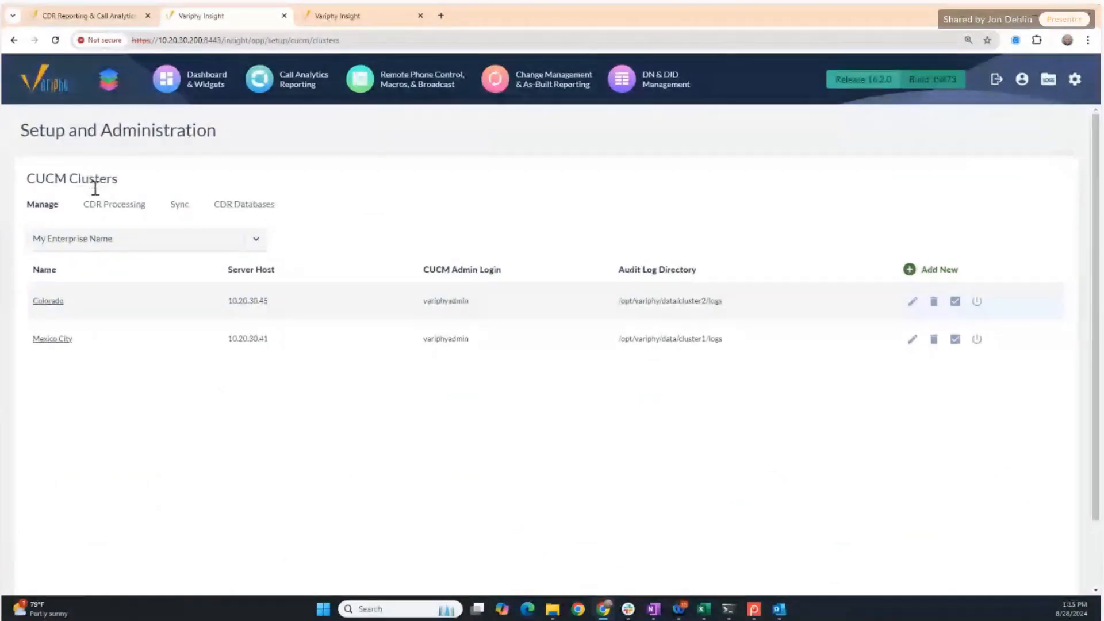
pyautogui.click(109, 206)
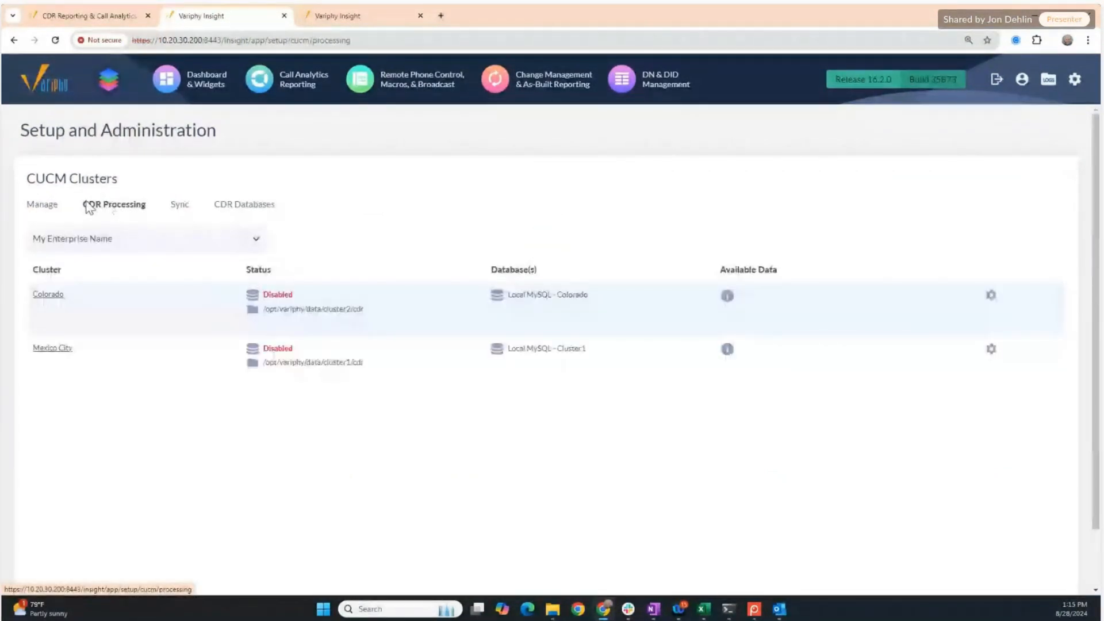
# Step: Look up the date ranges of available CDR data for the Colorado and Mexico City clusters
pyautogui.click(729, 296)
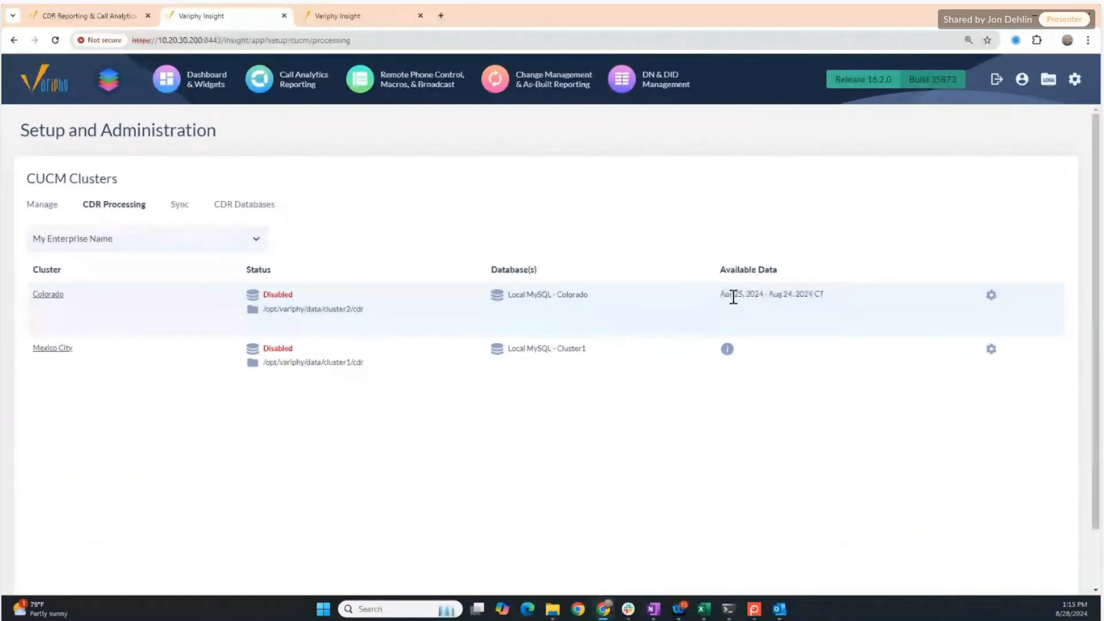
pyautogui.moveTo(721, 294); pyautogui.dragTo(825, 295)
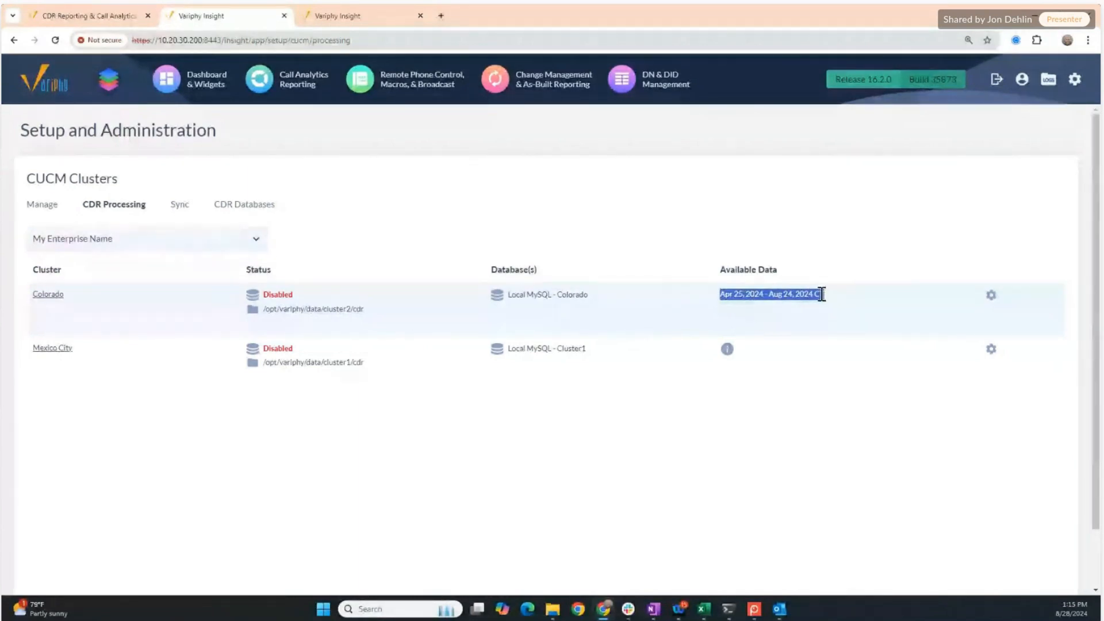
pyautogui.click(727, 349)
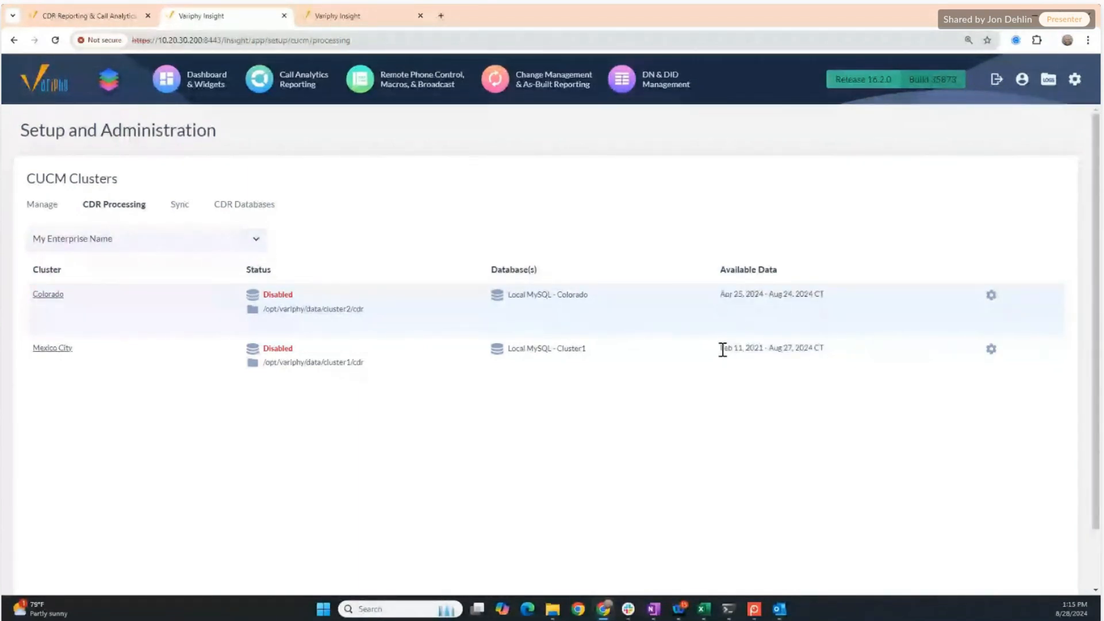
pyautogui.moveTo(721, 349); pyautogui.dragTo(823, 352)
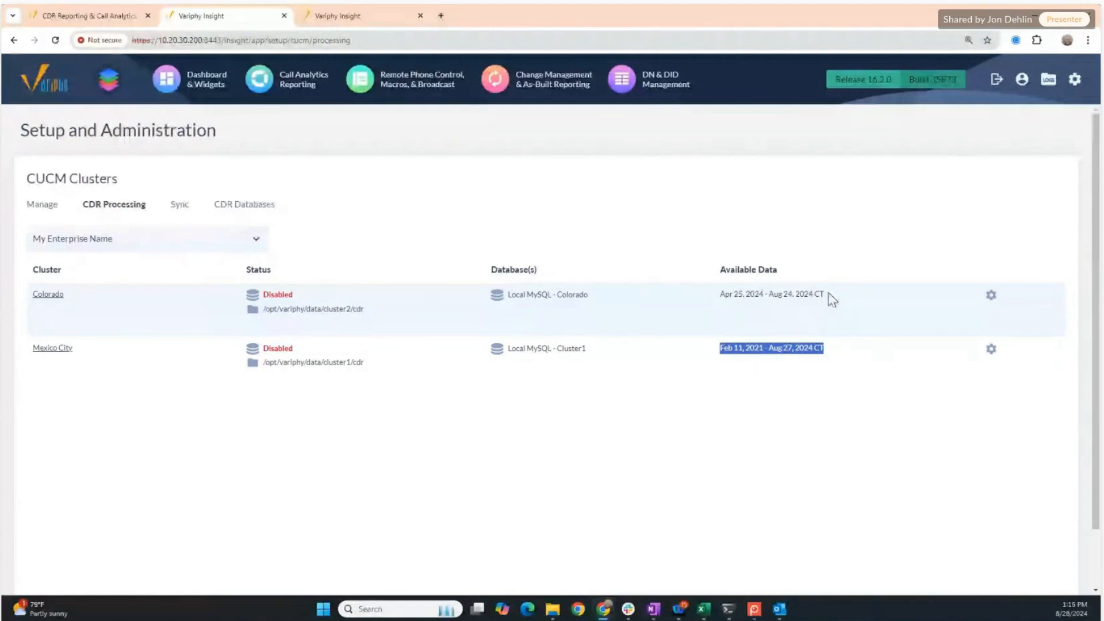
pyautogui.moveTo(831, 299); pyautogui.dragTo(718, 301)
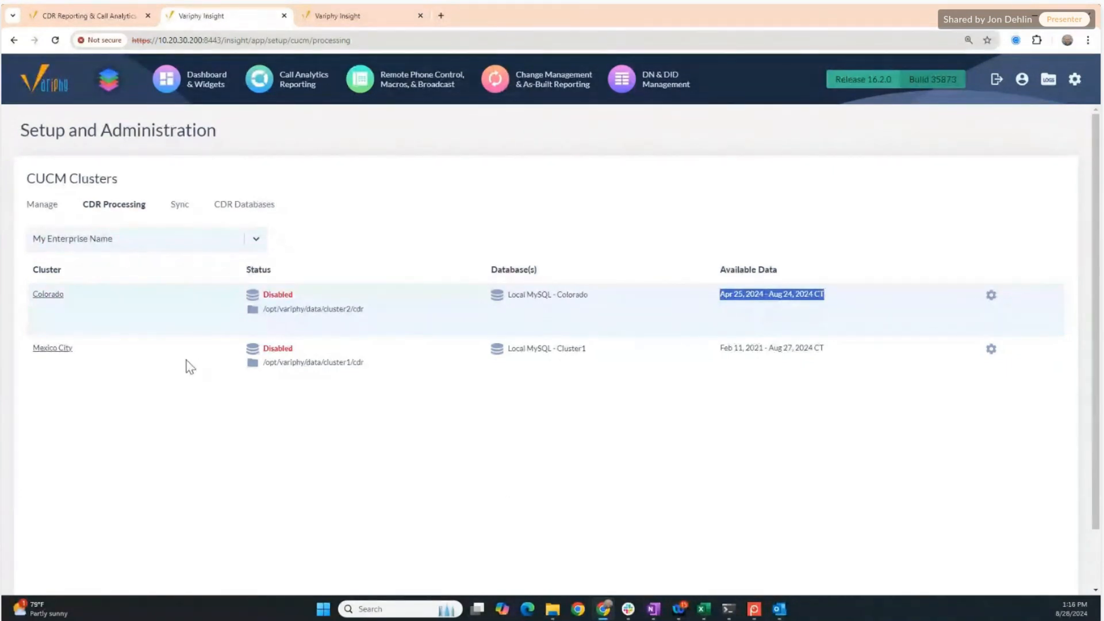
# Step: Open the Colorado cluster's CDR processing settings and set Preserve Files After Processing to Disabled
pyautogui.click(50, 295)
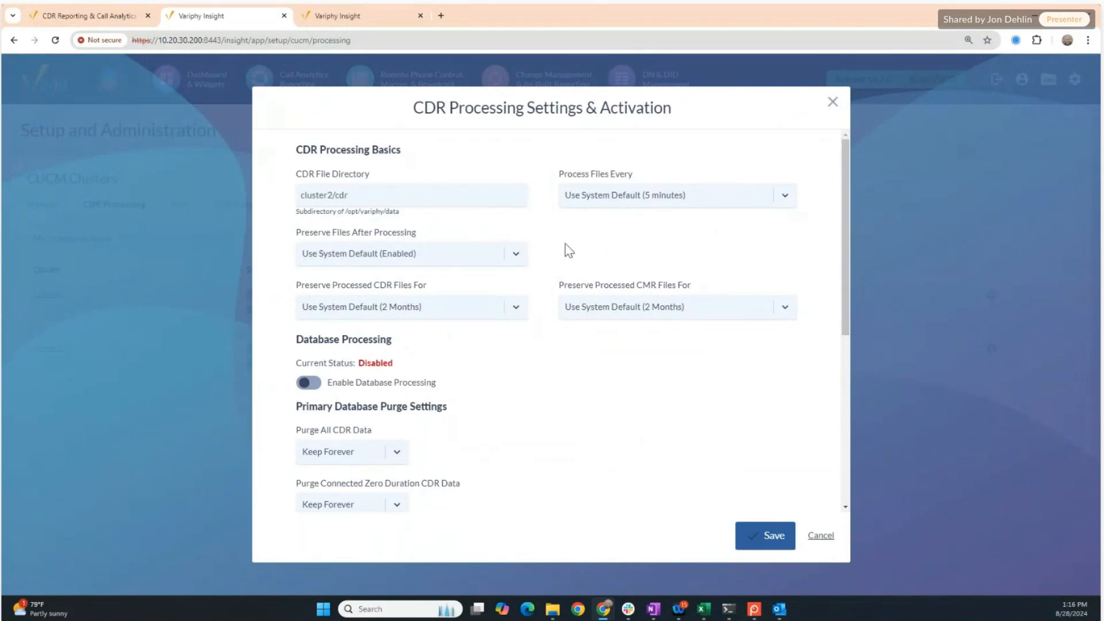
pyautogui.scroll(-1, 846, 343)
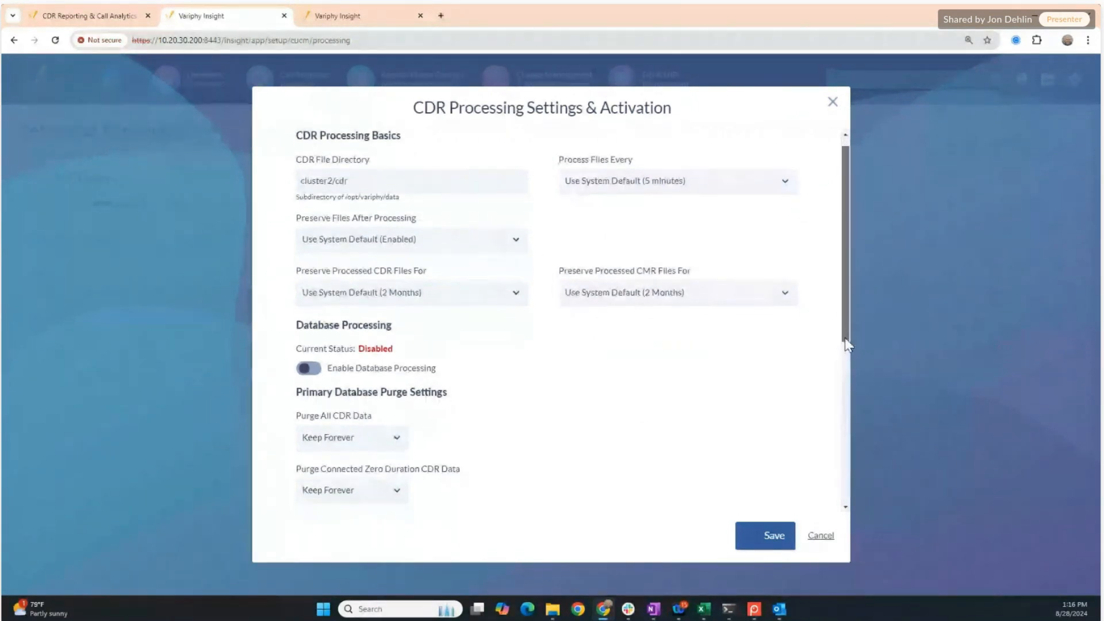
pyautogui.click(523, 252)
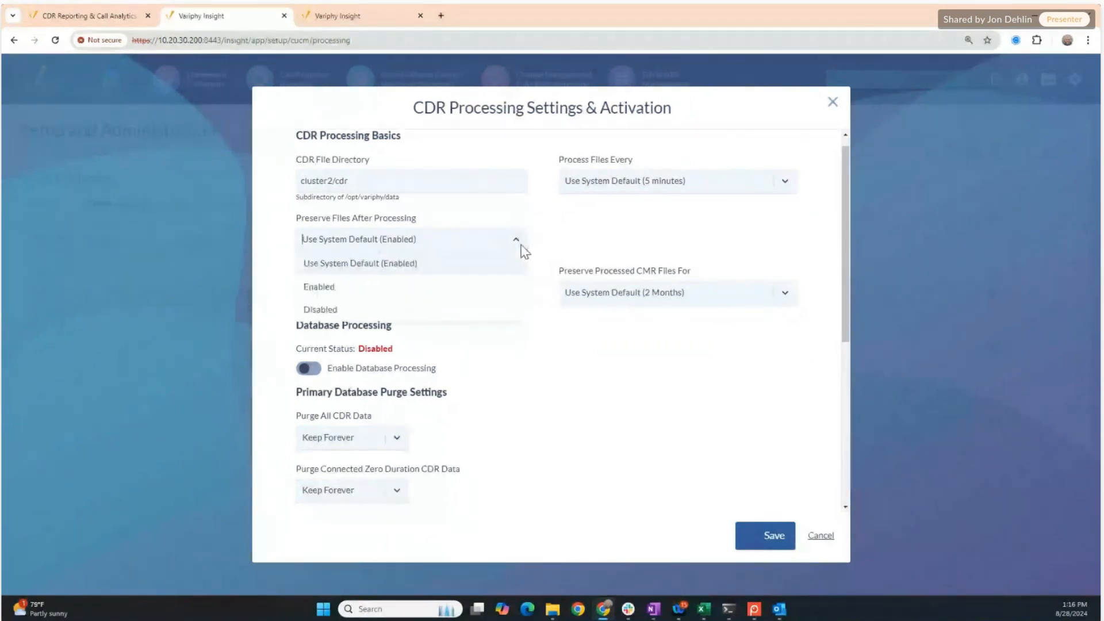
pyautogui.click(584, 250)
pyautogui.click(523, 249)
pyautogui.click(463, 309)
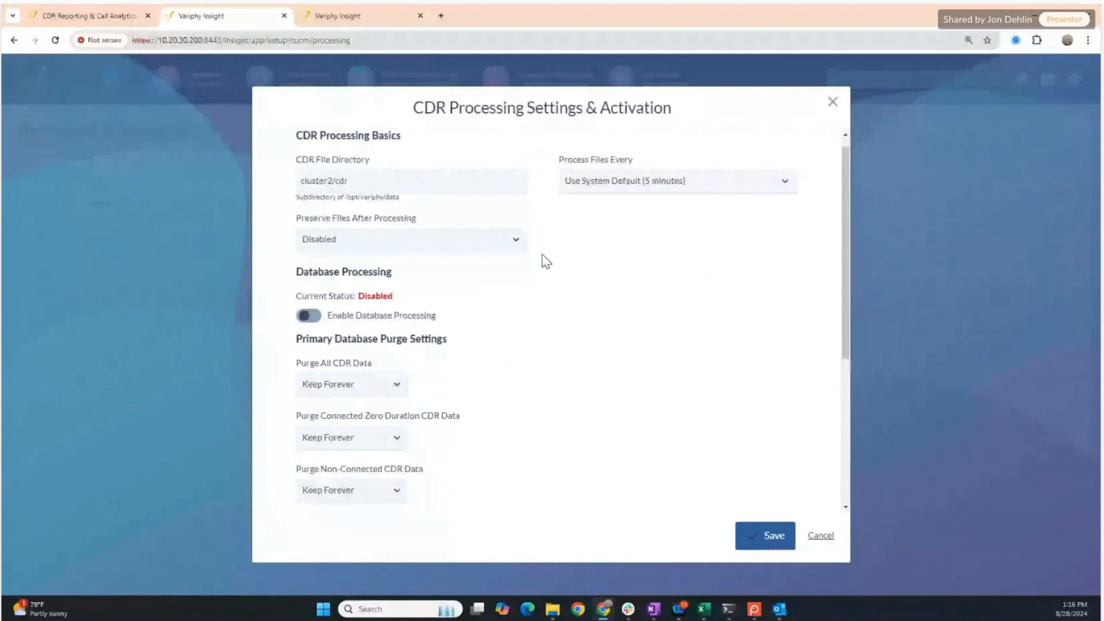
# Step: Set Preserve Files After Processing back to Use System Default (Enabled)
pyautogui.click(519, 248)
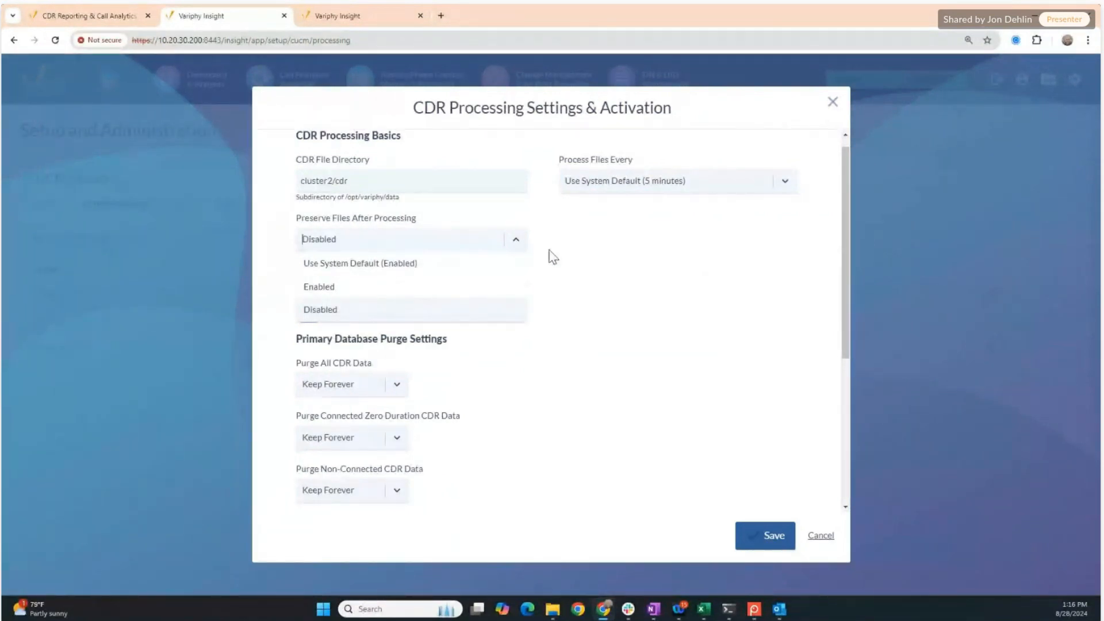
pyautogui.click(538, 253)
pyautogui.click(524, 250)
pyautogui.click(485, 263)
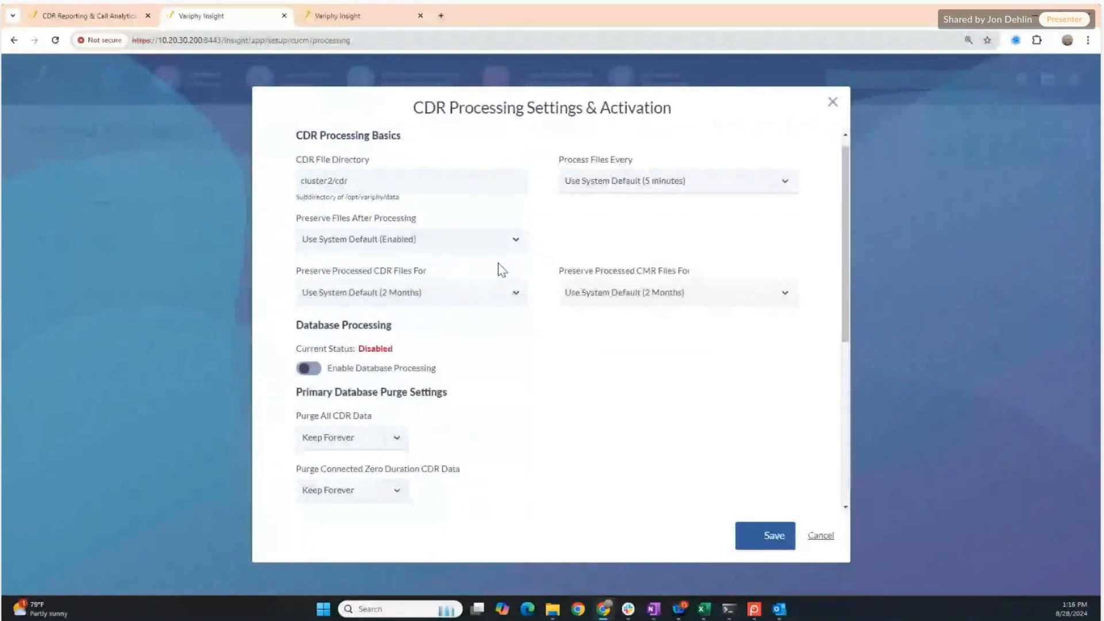
# Step: Set Preserve Processed CDR Files For to 8 Months in the Colorado cluster's processing settings
pyautogui.click(517, 293)
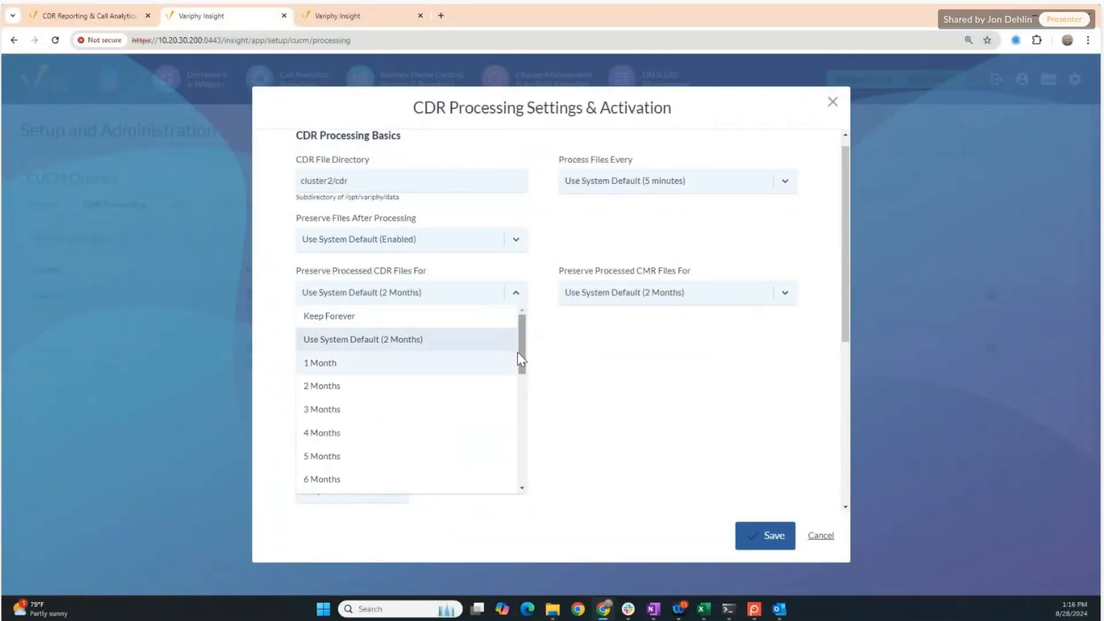
pyautogui.moveTo(519, 360); pyautogui.dragTo(522, 409)
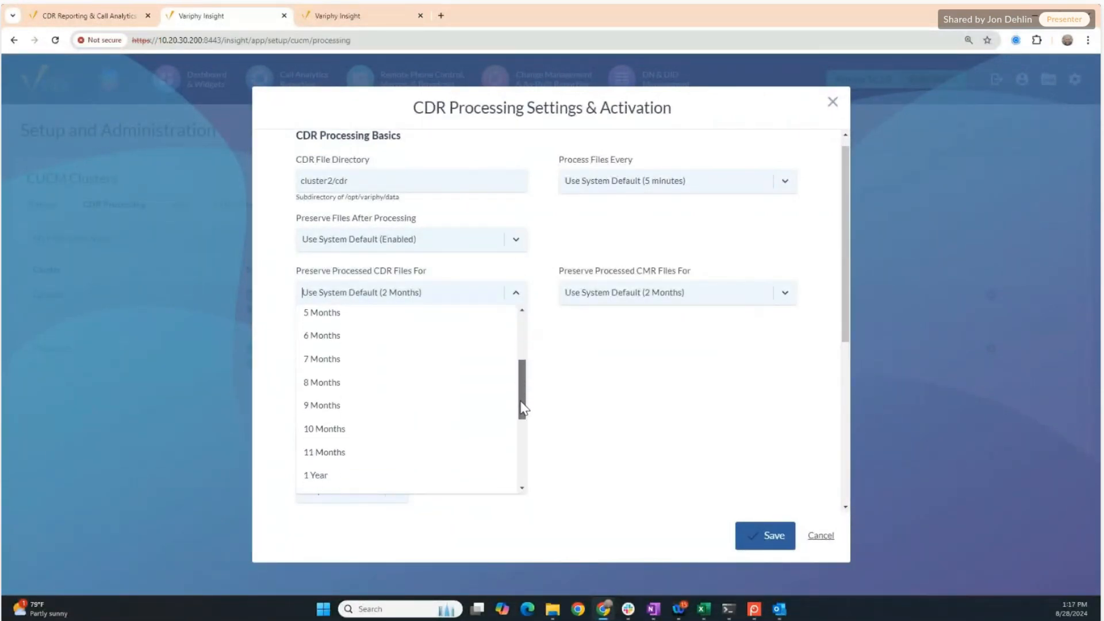
pyautogui.click(467, 386)
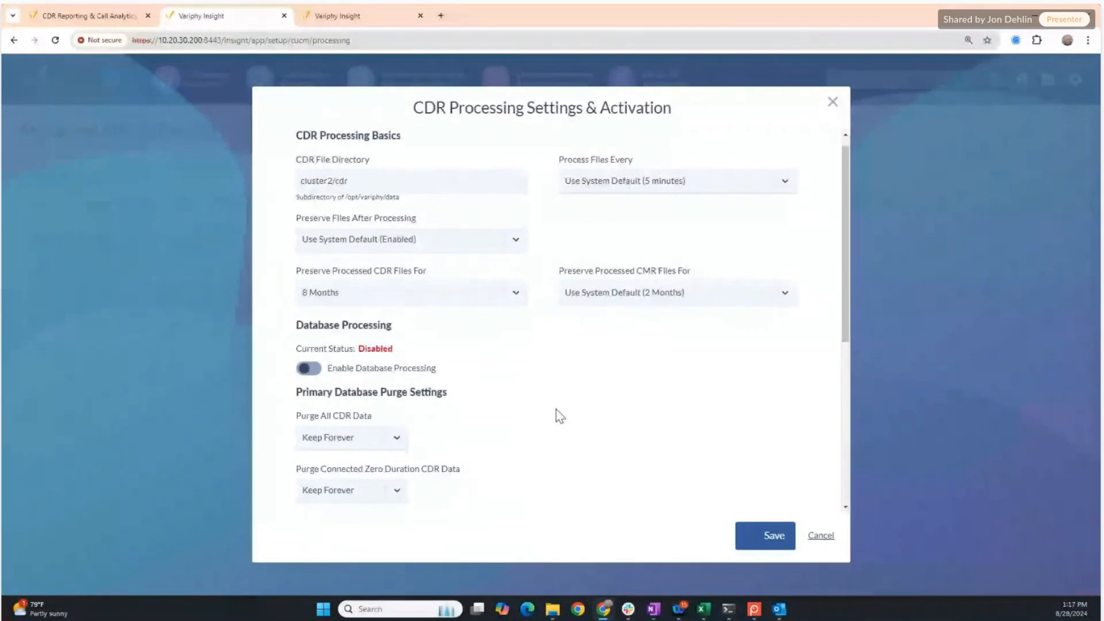
# Step: Look through the retention periods offered for Purge All CDR Data under Primary Database Purge Settings
pyautogui.scroll(-4, 560, 416)
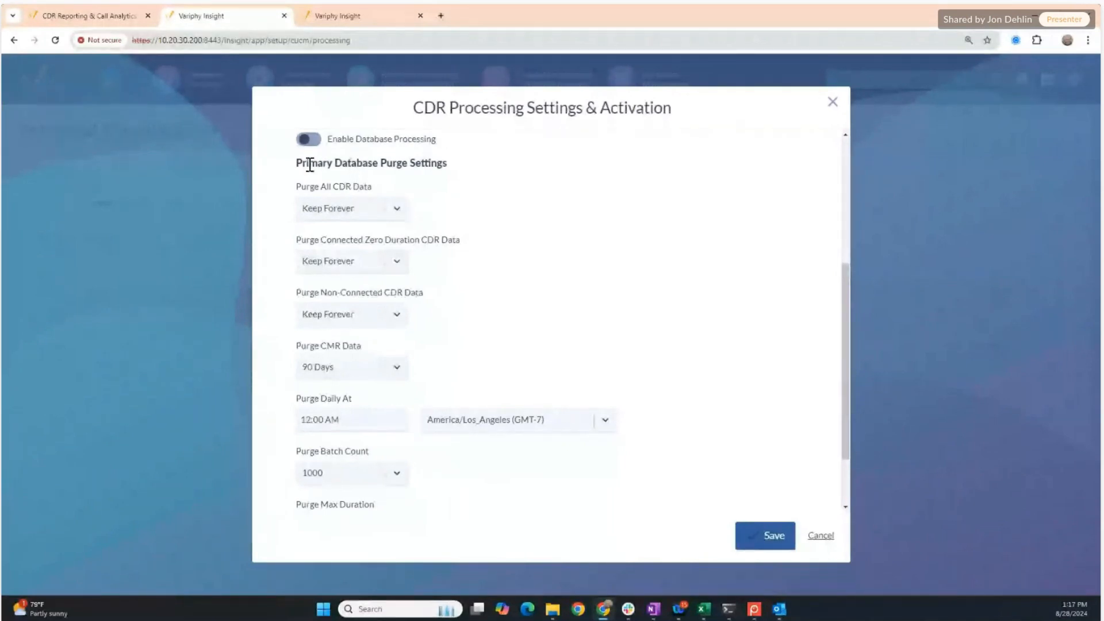
pyautogui.moveTo(310, 165); pyautogui.dragTo(377, 166)
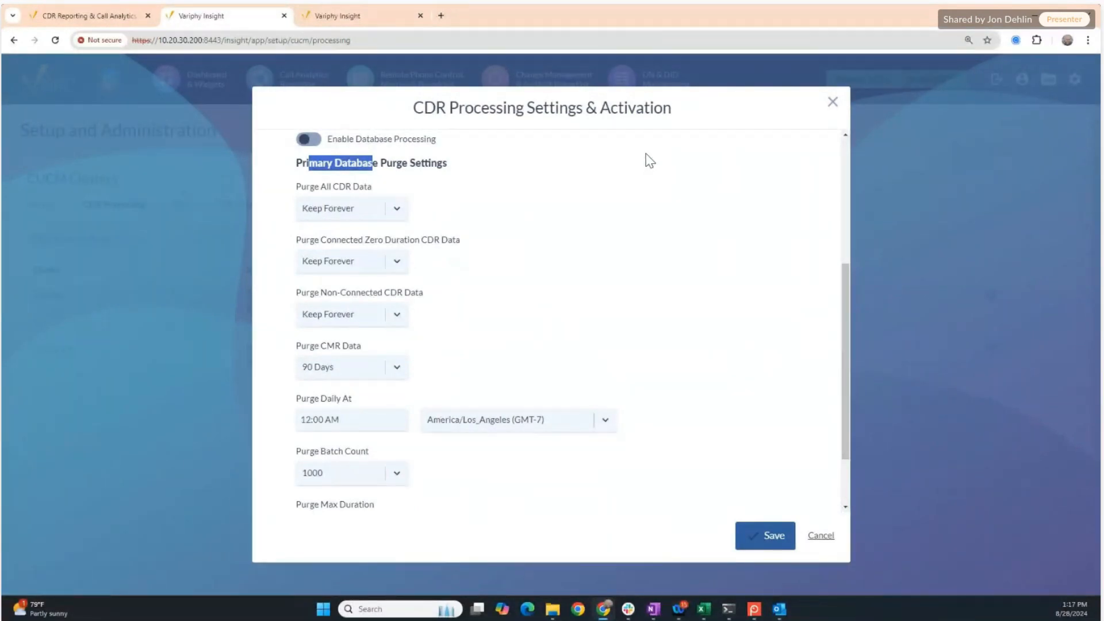
pyautogui.click(397, 210)
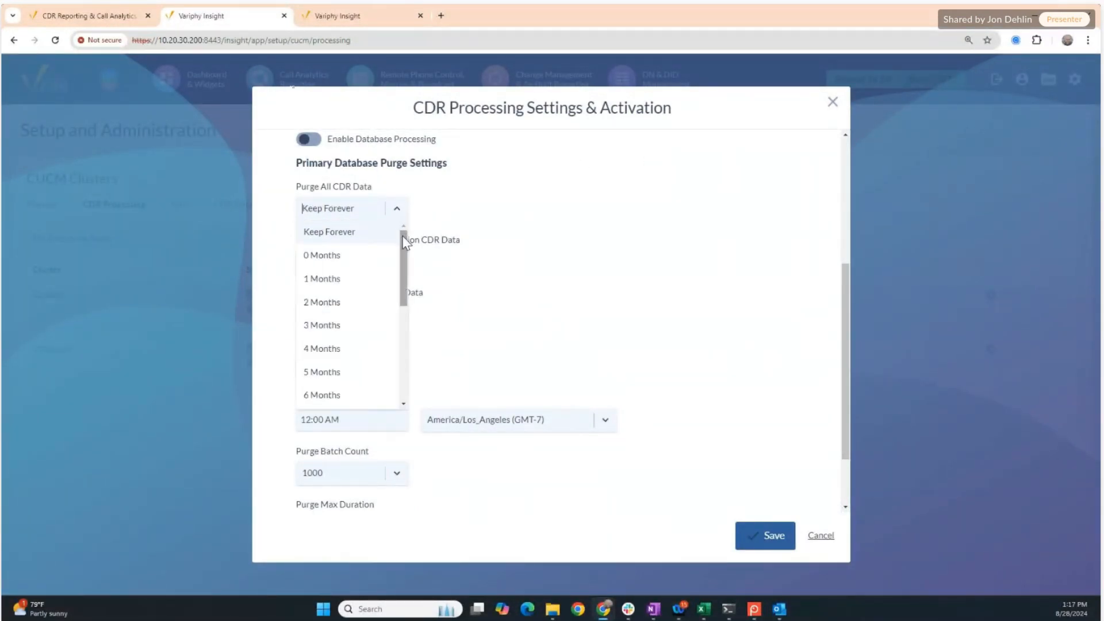
pyautogui.scroll(-1, 406, 264)
pyautogui.moveTo(408, 269); pyautogui.dragTo(404, 378)
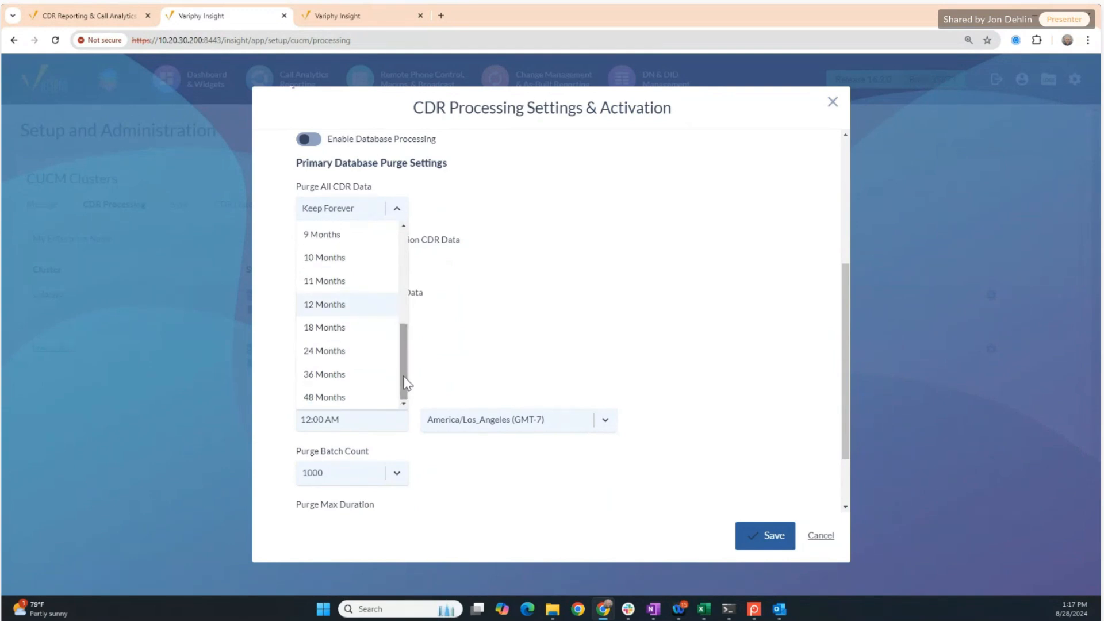
pyautogui.click(618, 265)
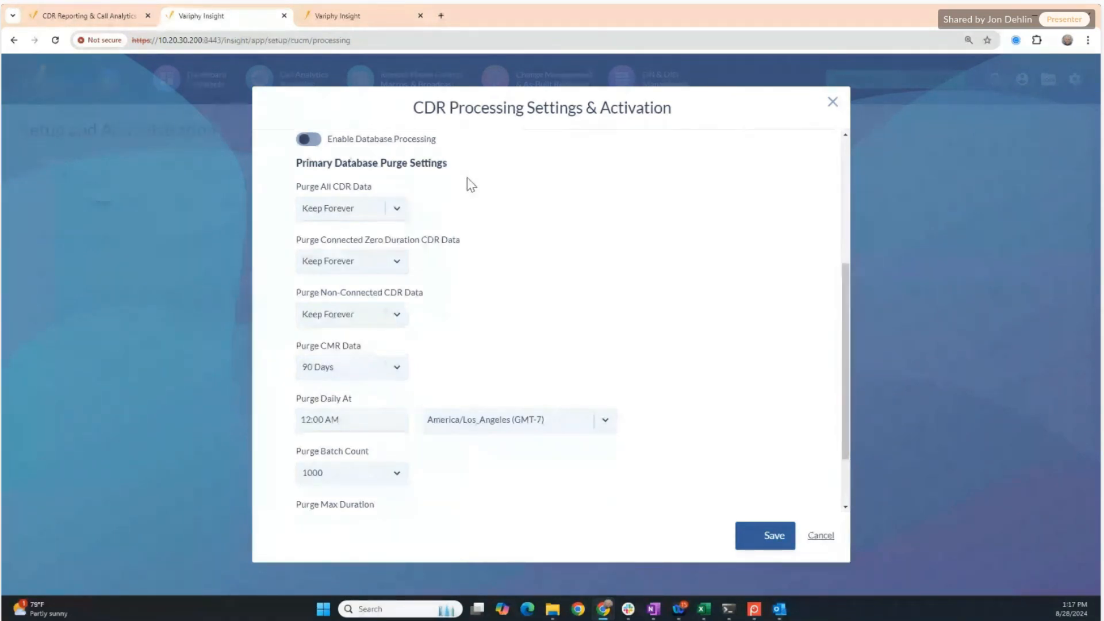
# Step: Review the remaining Primary Database Purge Settings together with the Database Processing section of the Colorado cluster
pyautogui.scroll(-2, 531, 223)
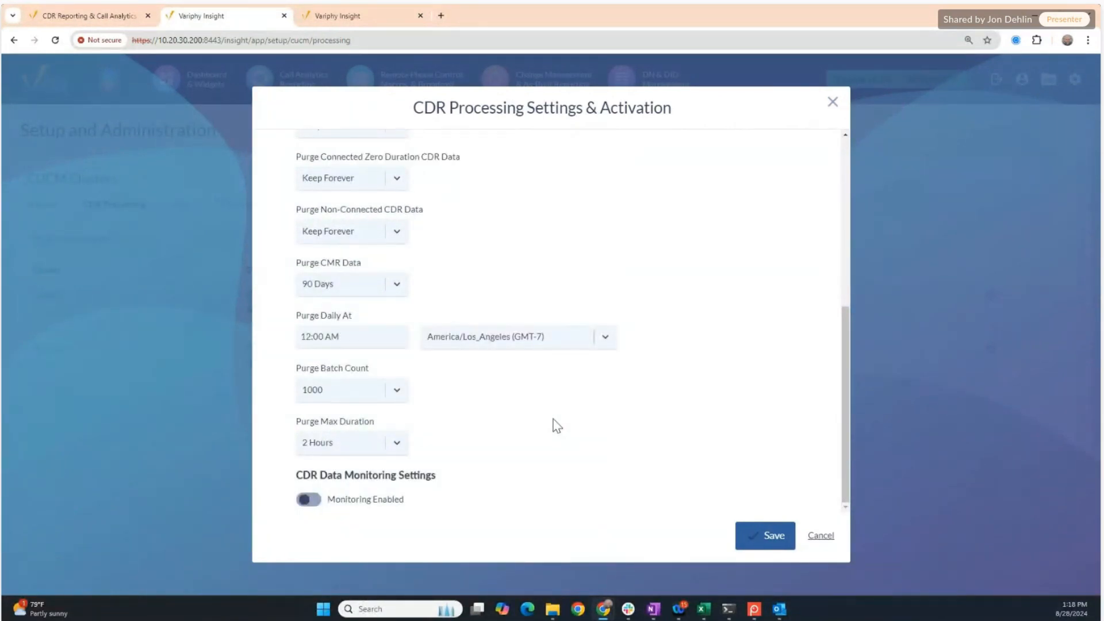
pyautogui.scroll(1, 580, 397)
pyautogui.scroll(2, 625, 373)
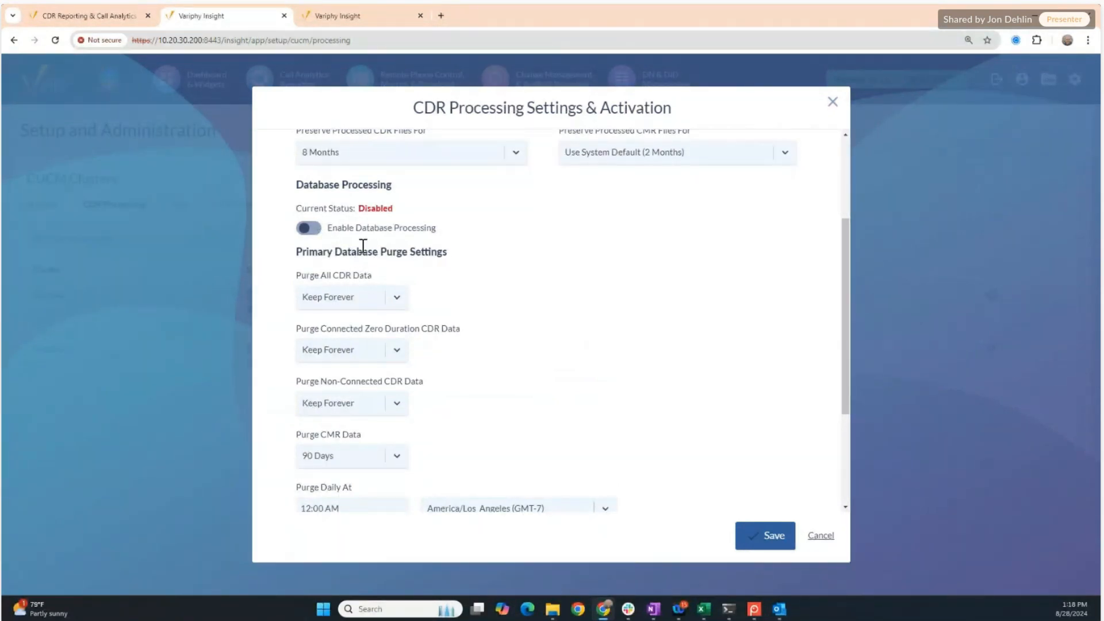
pyautogui.scroll(1, 417, 282)
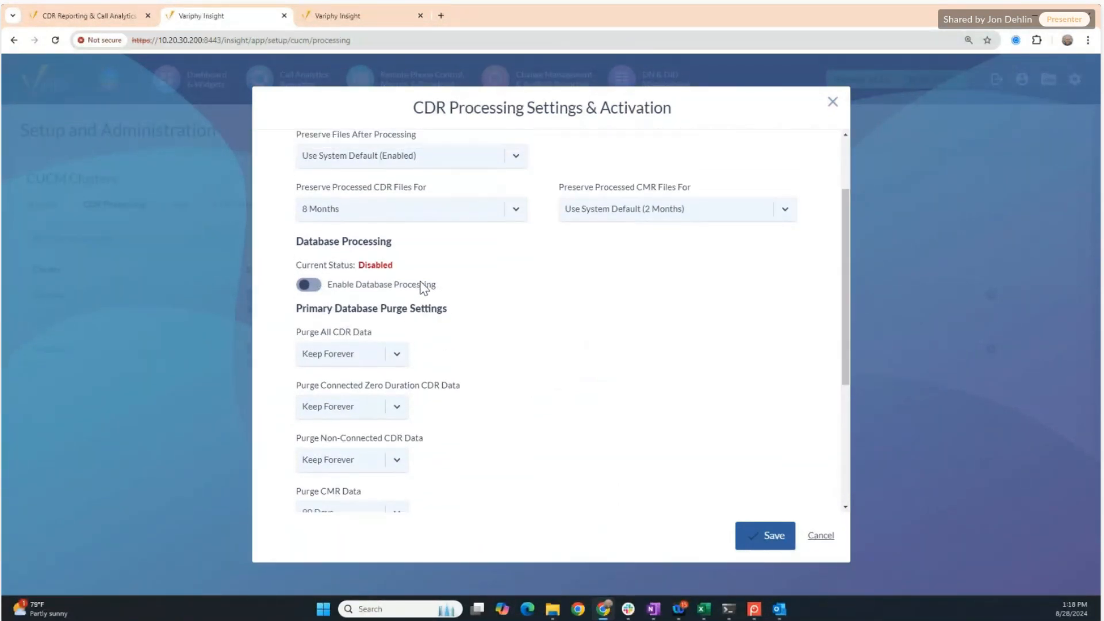
pyautogui.moveTo(296, 309); pyautogui.dragTo(379, 309)
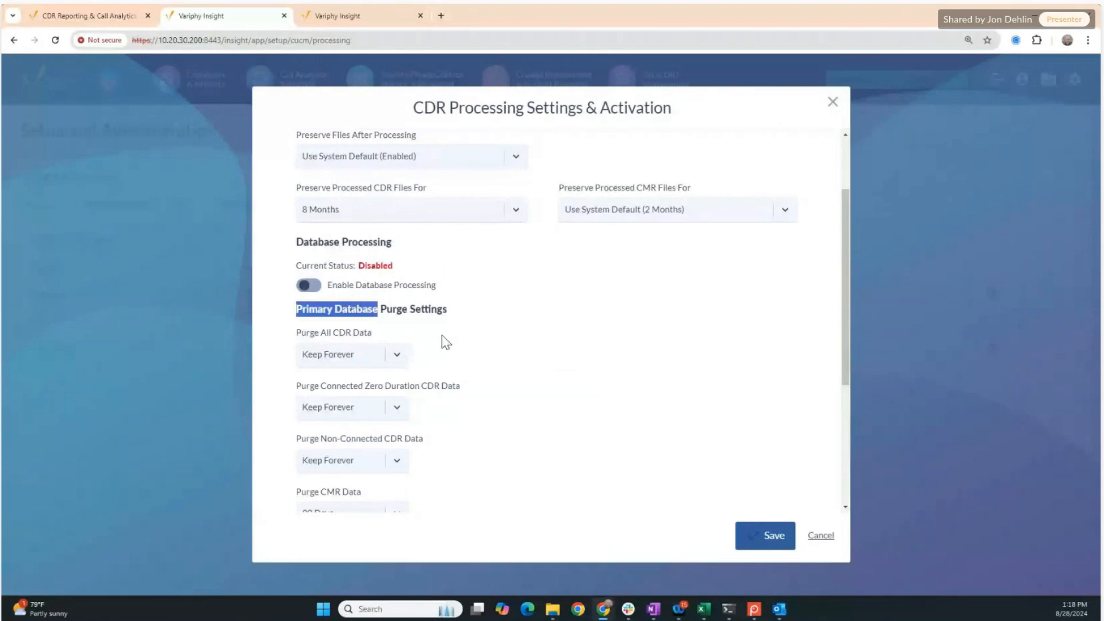
pyautogui.scroll(-2, 442, 336)
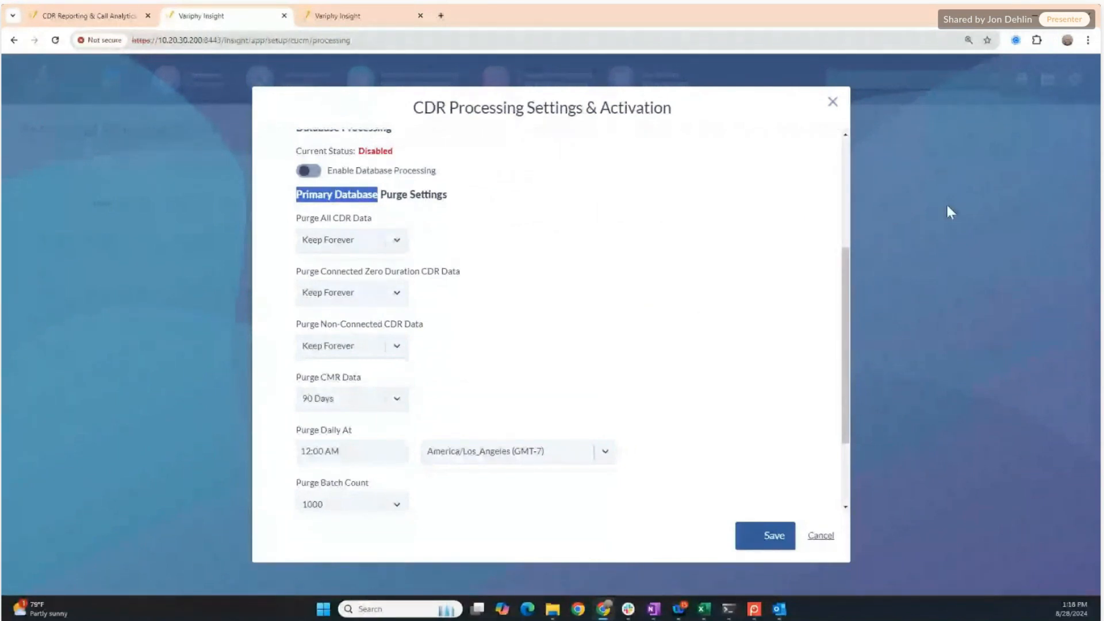
# Step: Enable monitoring under CDR Data Monitoring Settings and choose an email recipient for the monitor alerts
pyautogui.moveTo(846, 267); pyautogui.dragTo(838, 348)
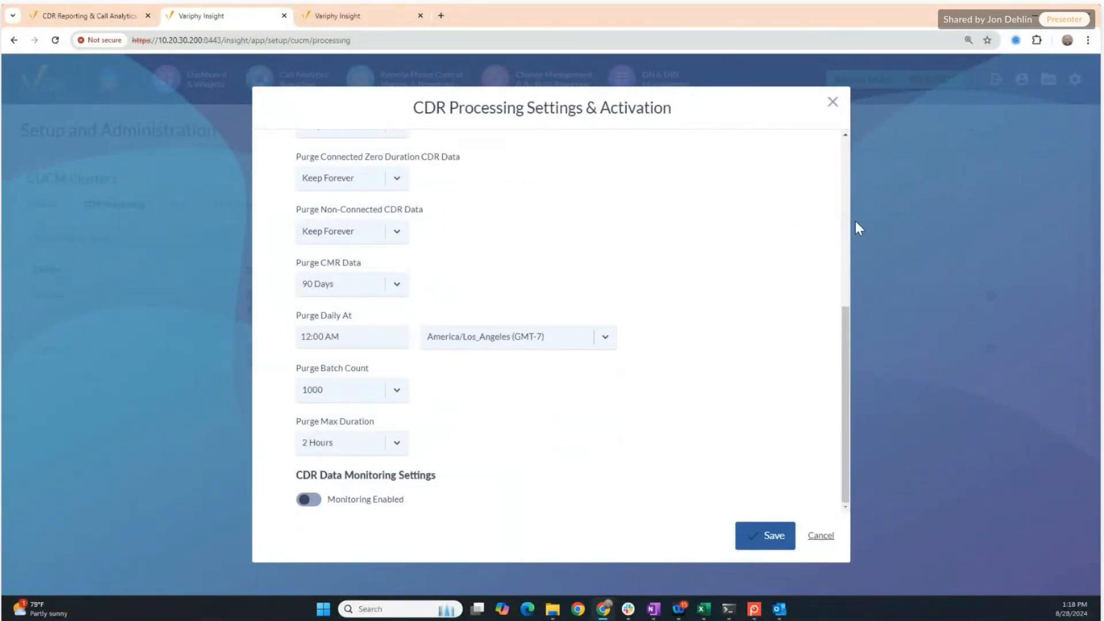
pyautogui.click(311, 499)
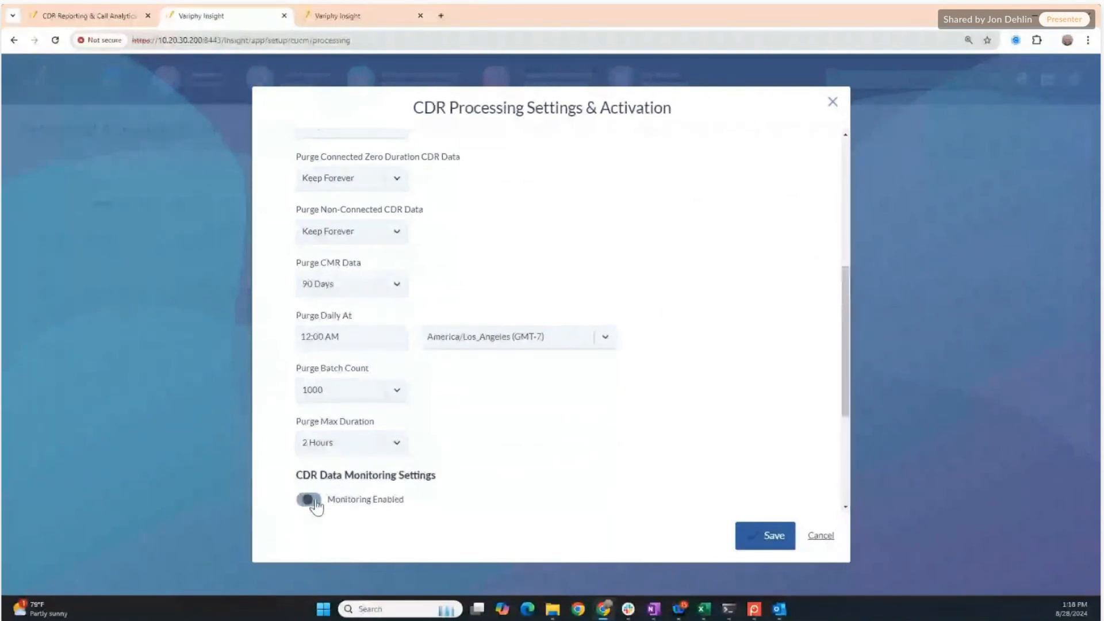
pyautogui.moveTo(846, 413); pyautogui.dragTo(837, 503)
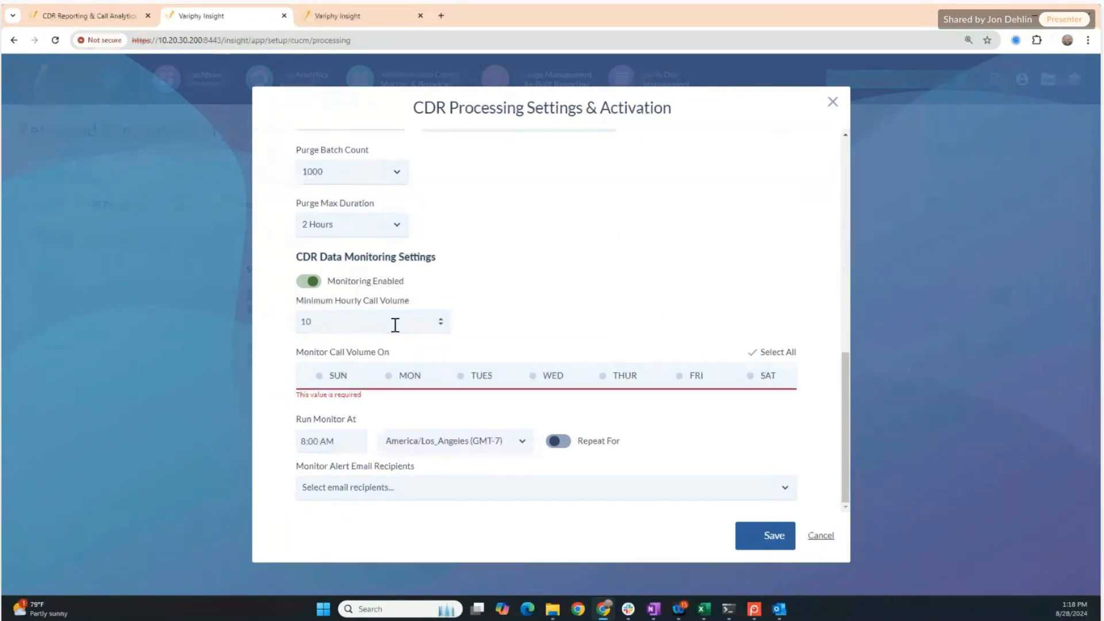
pyautogui.click(397, 487)
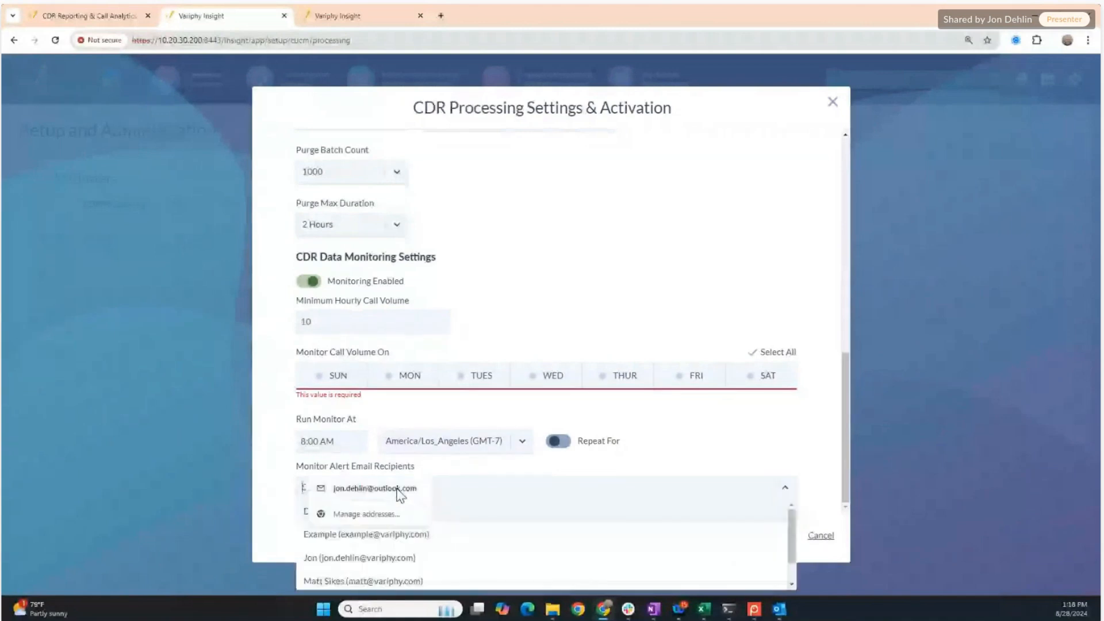
pyautogui.click(479, 553)
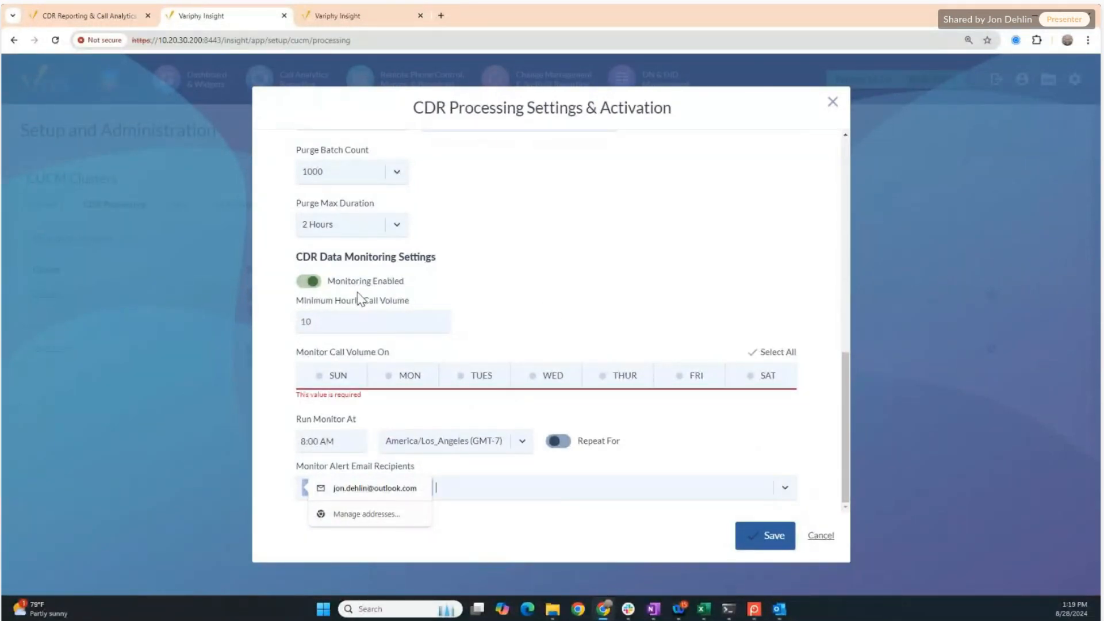
# Step: Set call volume monitoring to run Monday through Friday, leaving out Sunday and Saturday
pyautogui.click(320, 324)
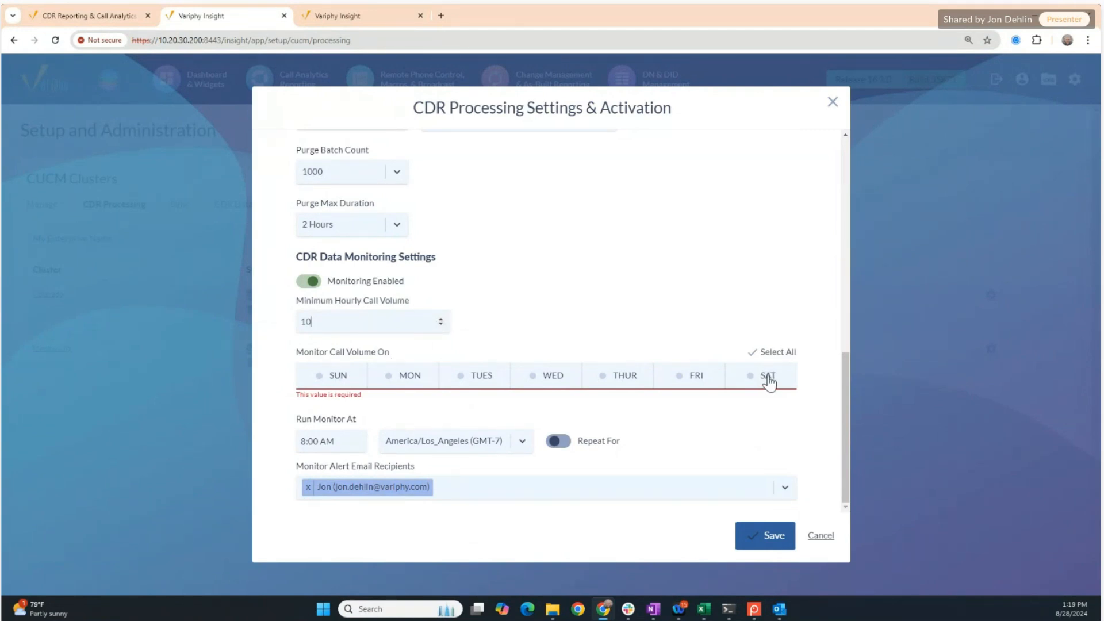
pyautogui.click(771, 356)
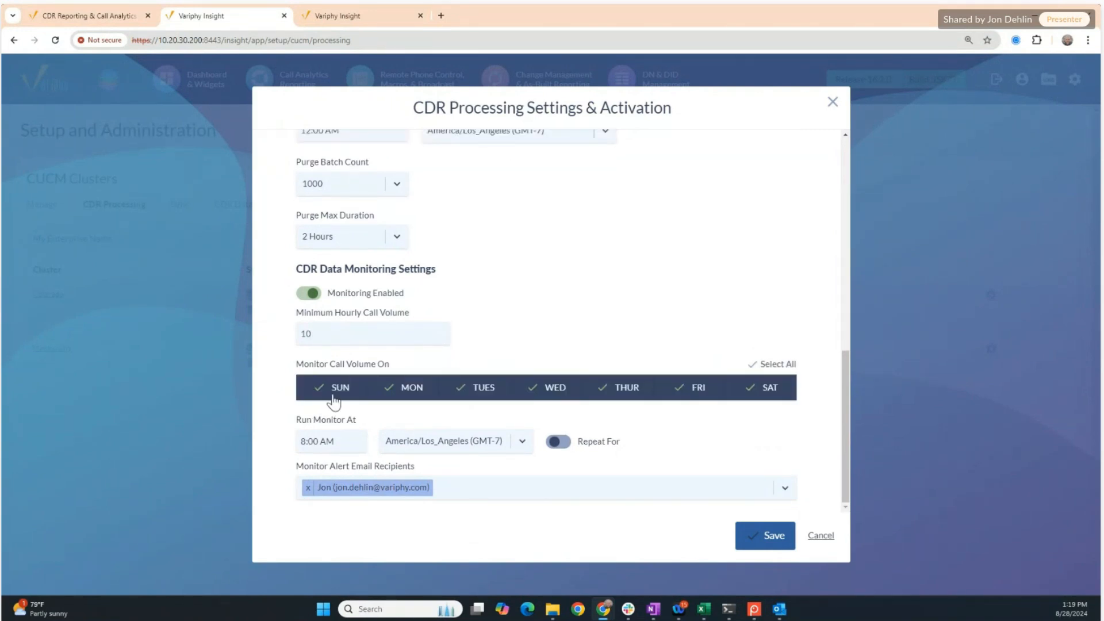
pyautogui.click(319, 392)
pyautogui.click(767, 385)
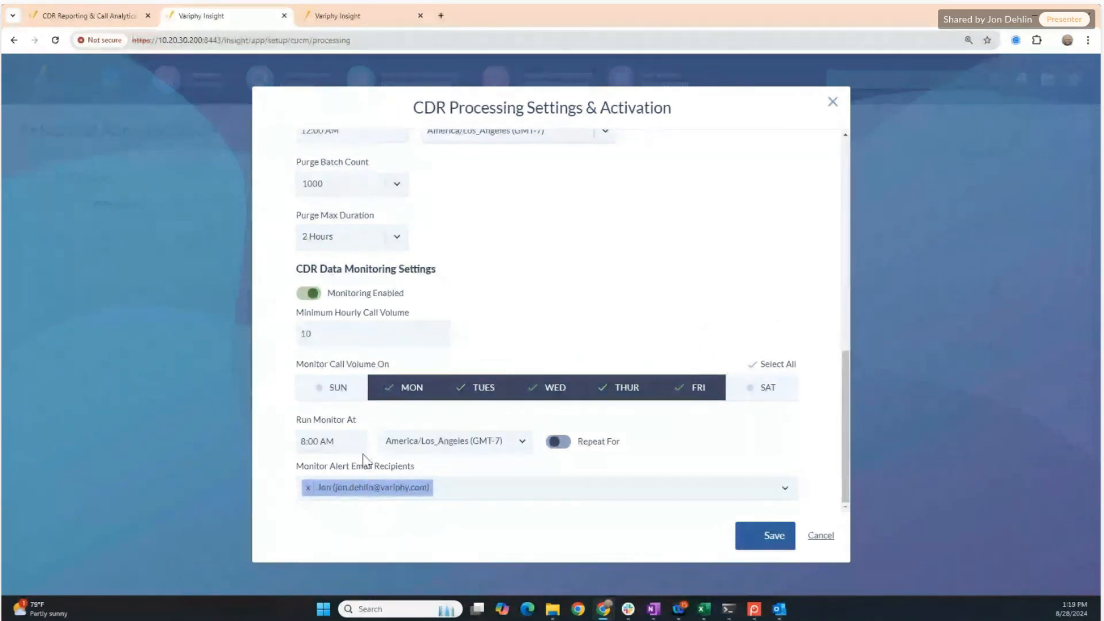
# Step: Turn on Repeat For with 9 Hours for the monitor run, and discard the changes to the cluster's processing settings
pyautogui.click(323, 442)
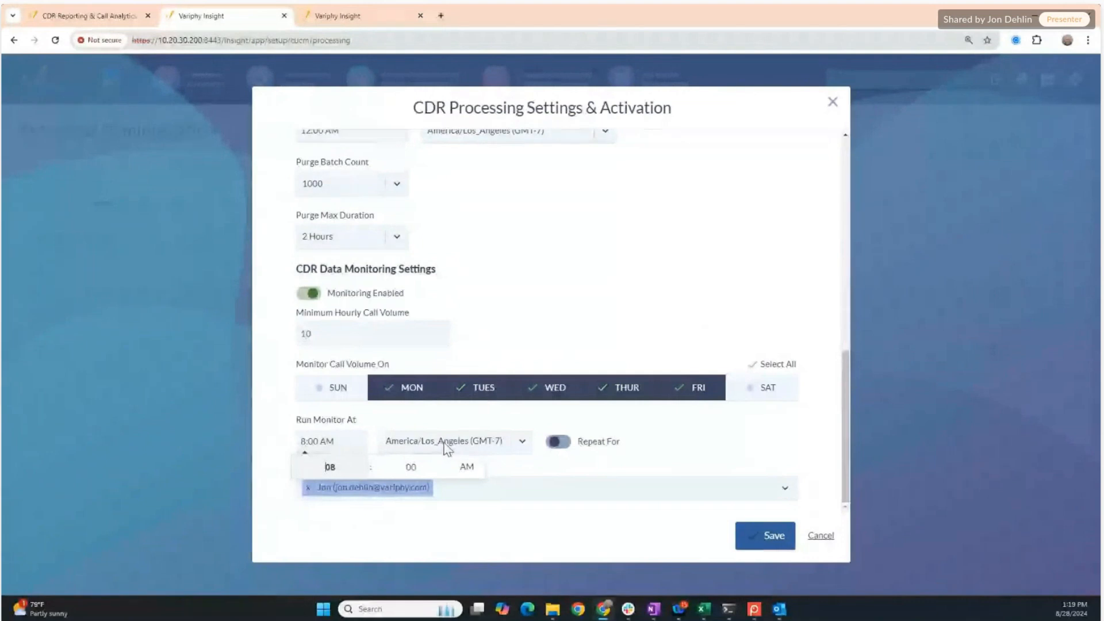
pyautogui.click(565, 443)
pyautogui.click(699, 443)
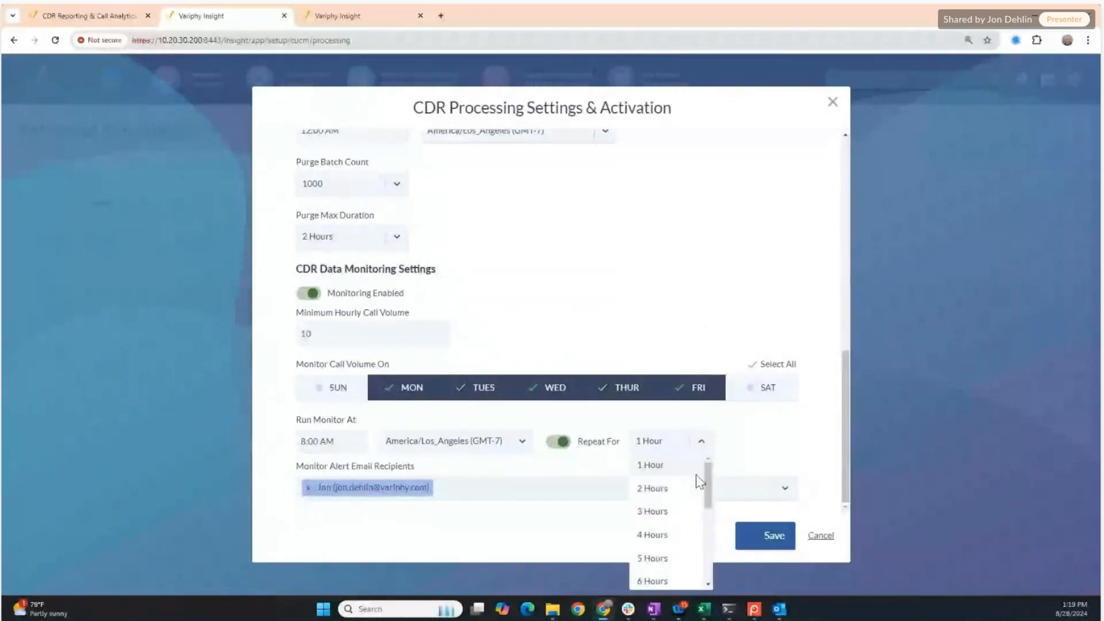
pyautogui.moveTo(708, 486); pyautogui.dragTo(701, 527)
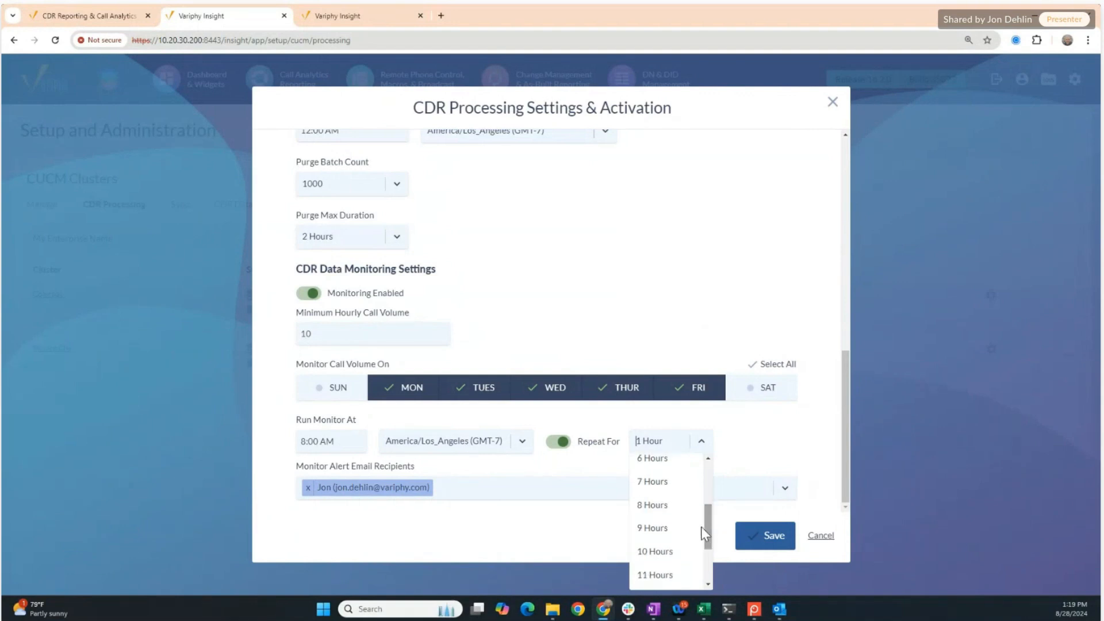
pyautogui.click(656, 528)
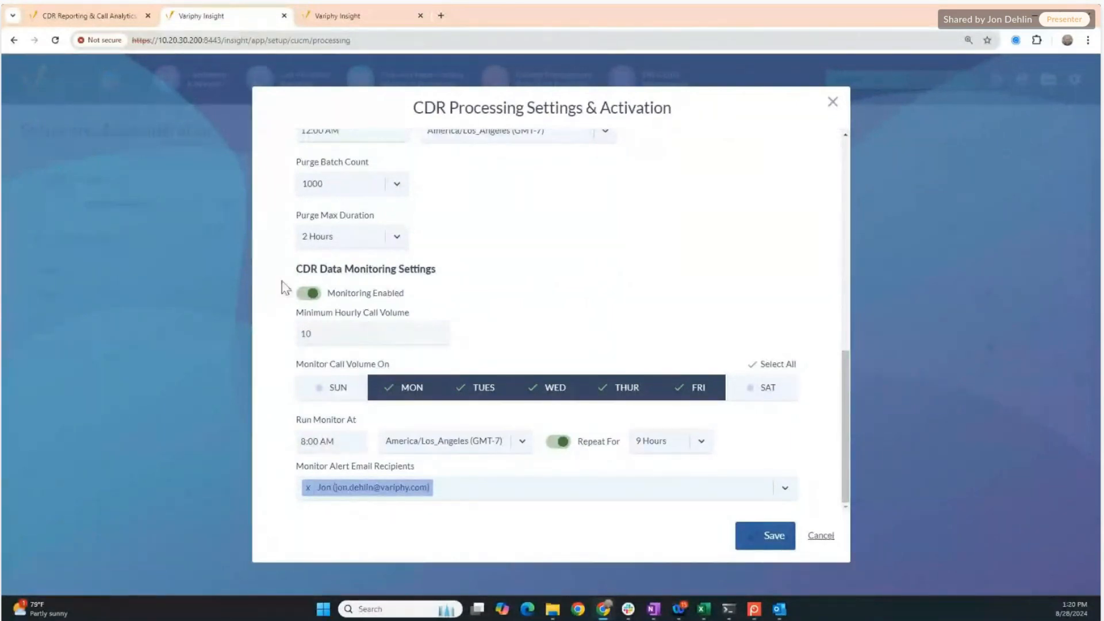
pyautogui.click(821, 535)
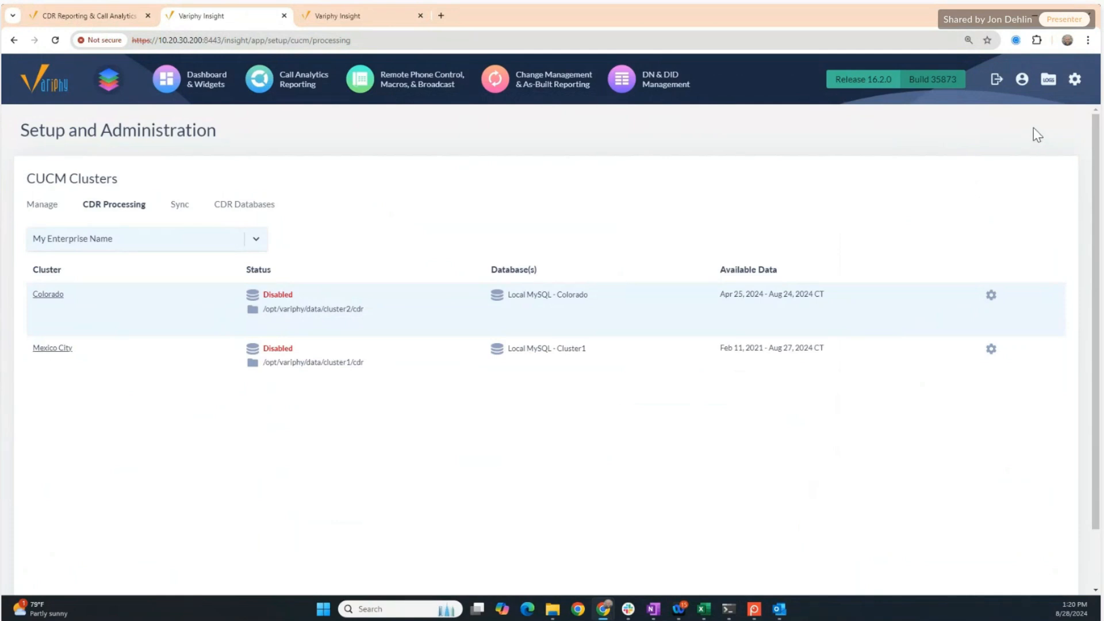
# Step: Open the Server Platform page from the System section of Setup & Administration
pyautogui.click(1074, 82)
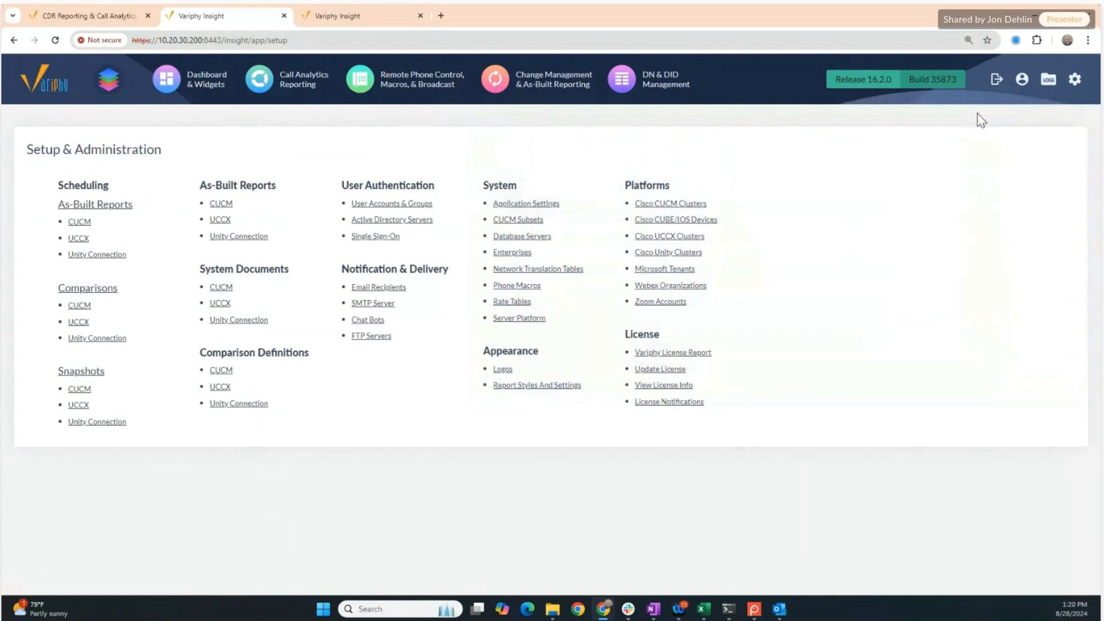
pyautogui.moveTo(1075, 81)
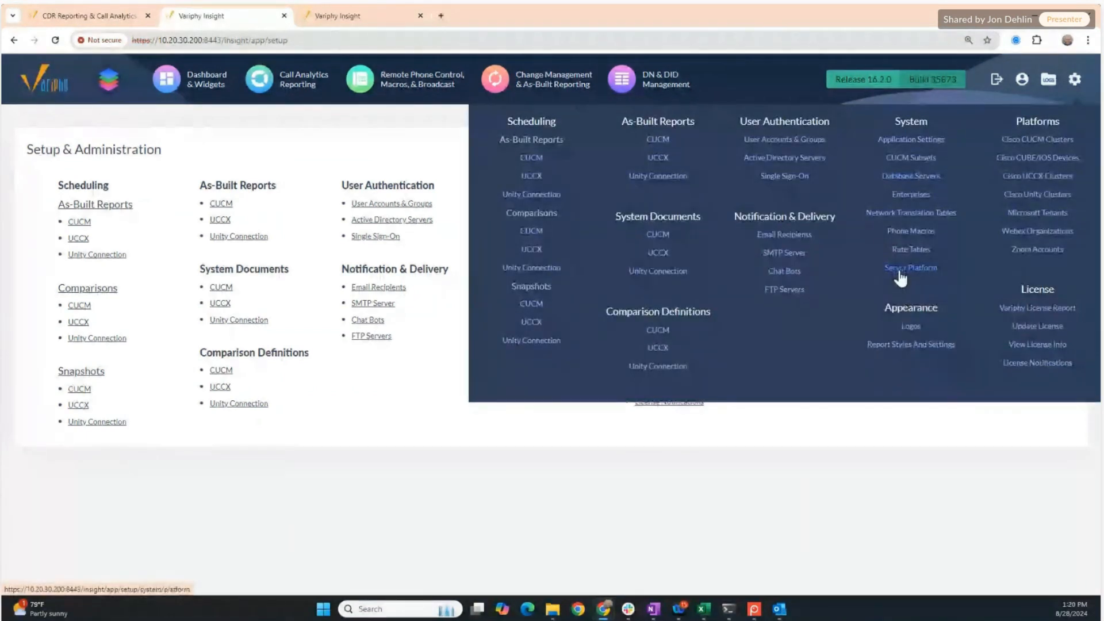
pyautogui.click(900, 277)
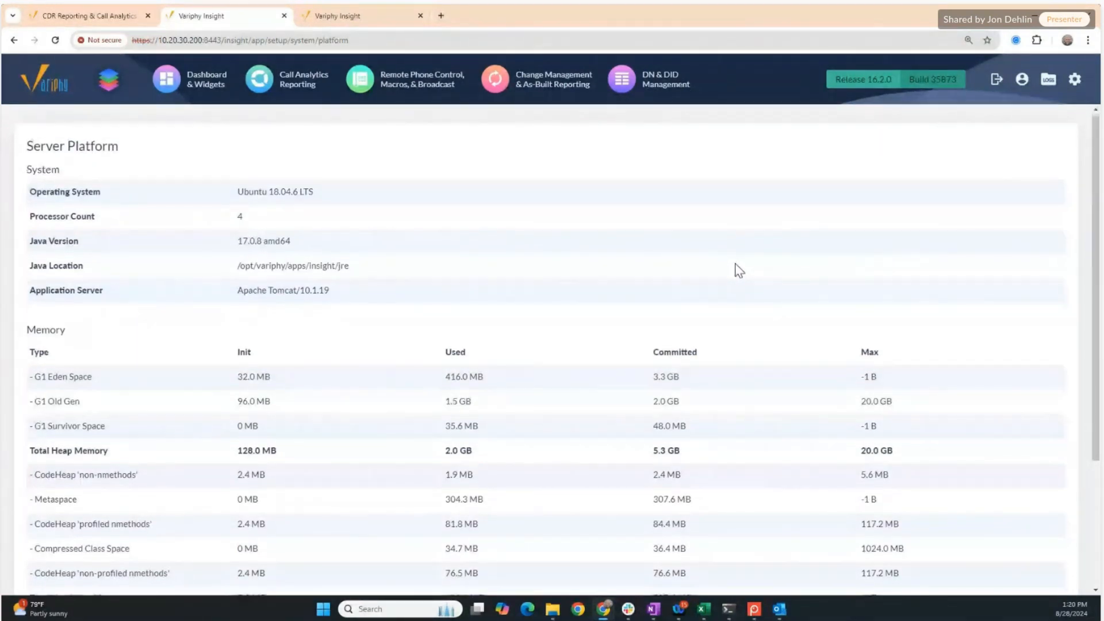
# Step: Review the System section of the Server Platform page, covering the operating system, processor count and Java version
pyautogui.scroll(-1, 739, 270)
pyautogui.scroll(1, 738, 270)
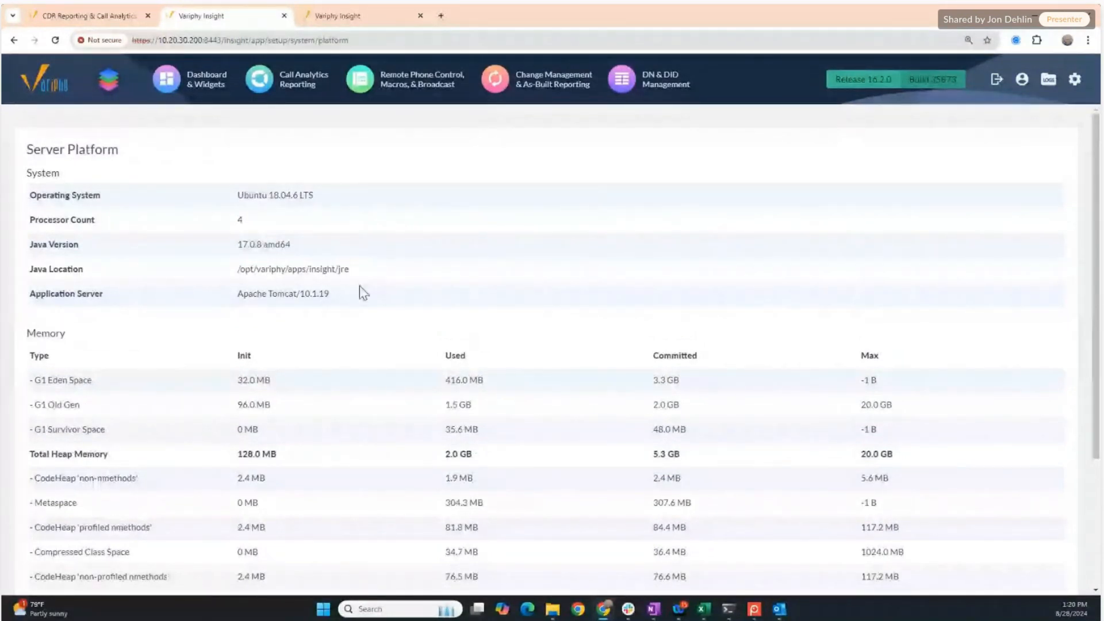
pyautogui.moveTo(347, 298); pyautogui.dragTo(238, 195)
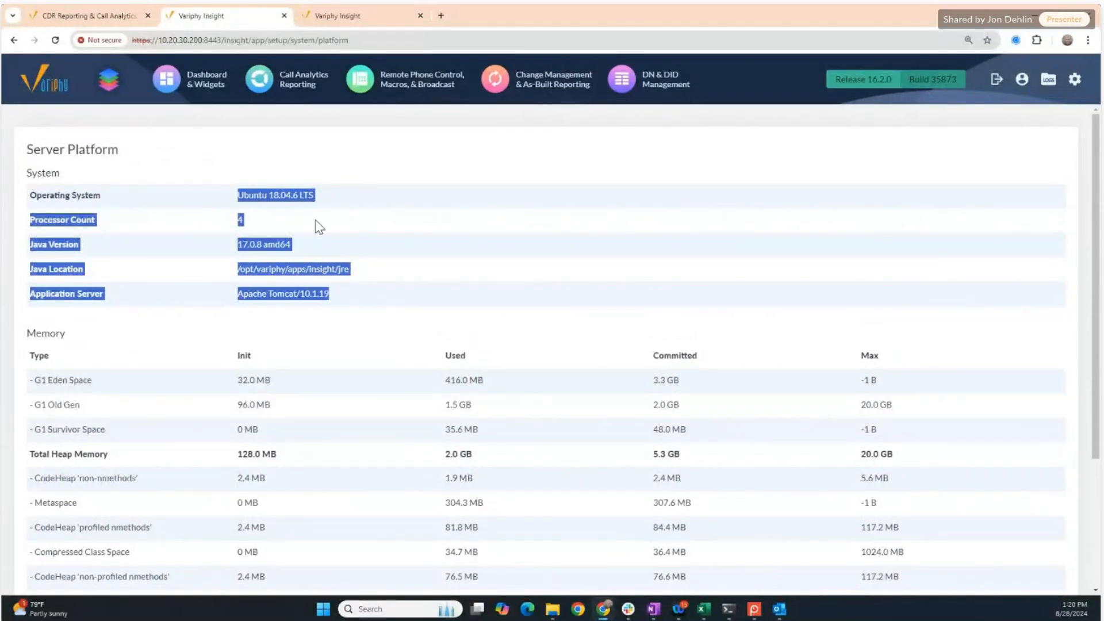
pyautogui.click(390, 224)
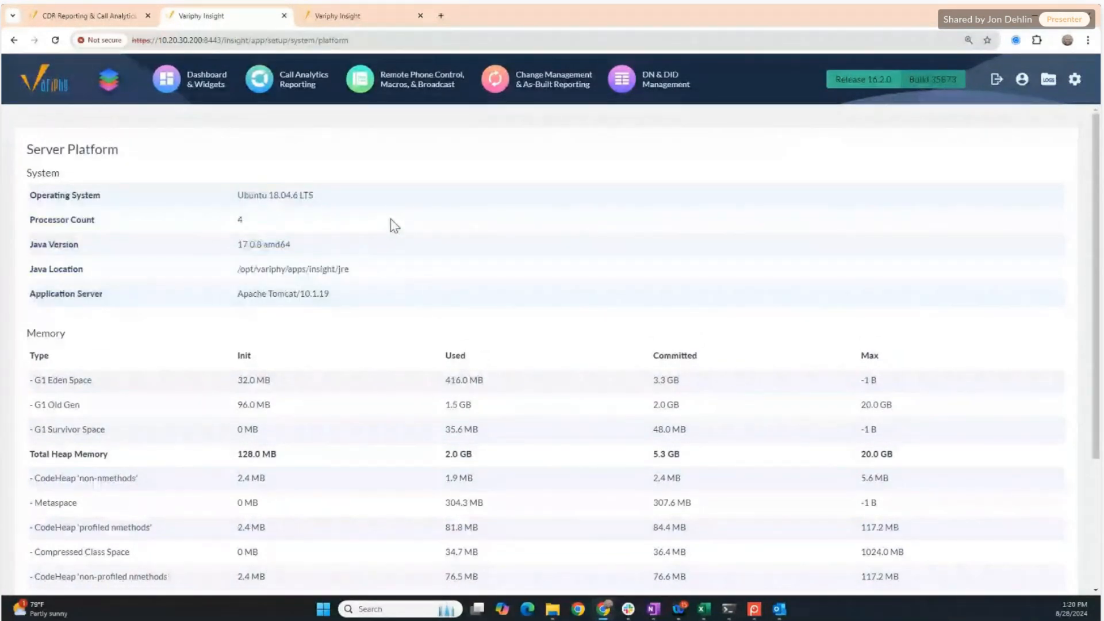
pyautogui.doubleClick(304, 247)
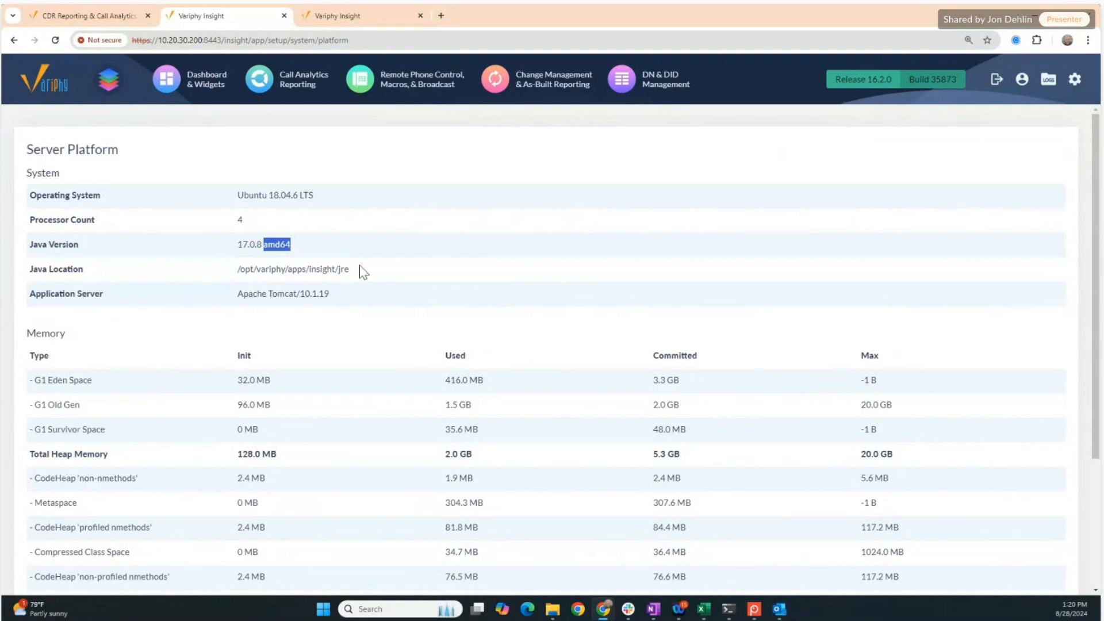
# Step: Check the Memory table's Total Heap Memory row, comparing the Committed and Max values
pyautogui.scroll(-1, 446, 265)
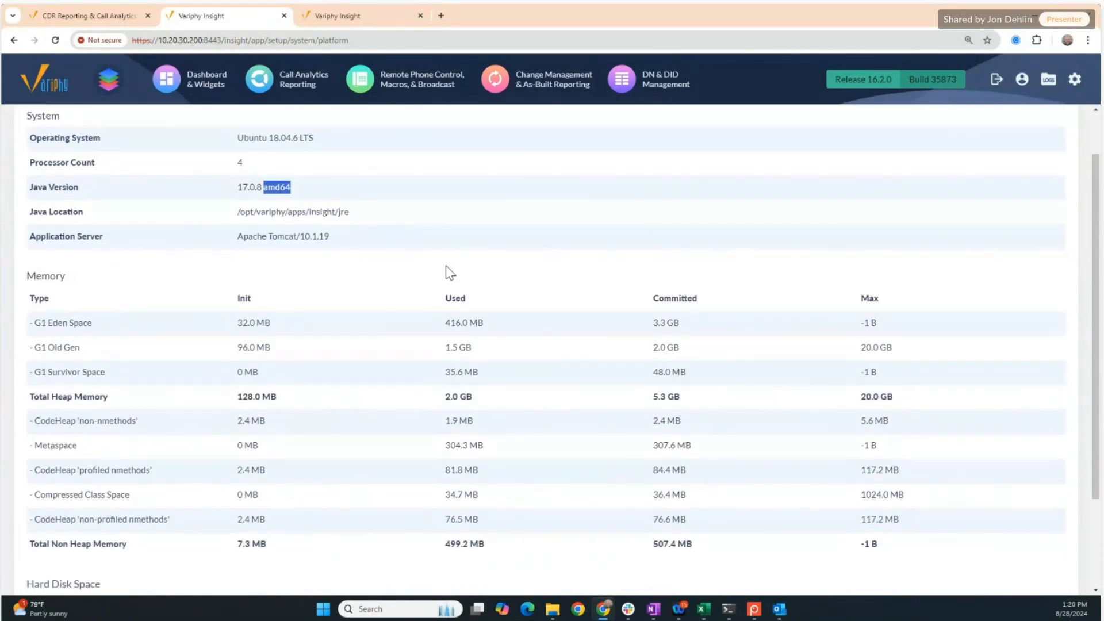
pyautogui.scroll(-1, 450, 266)
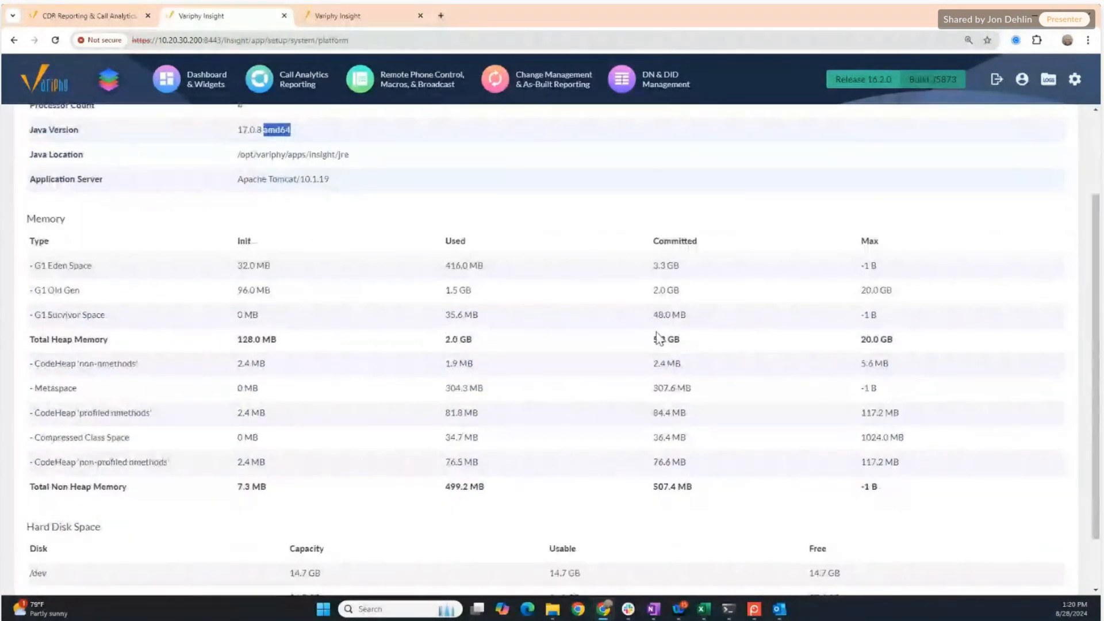
pyautogui.moveTo(645, 336); pyautogui.dragTo(896, 341)
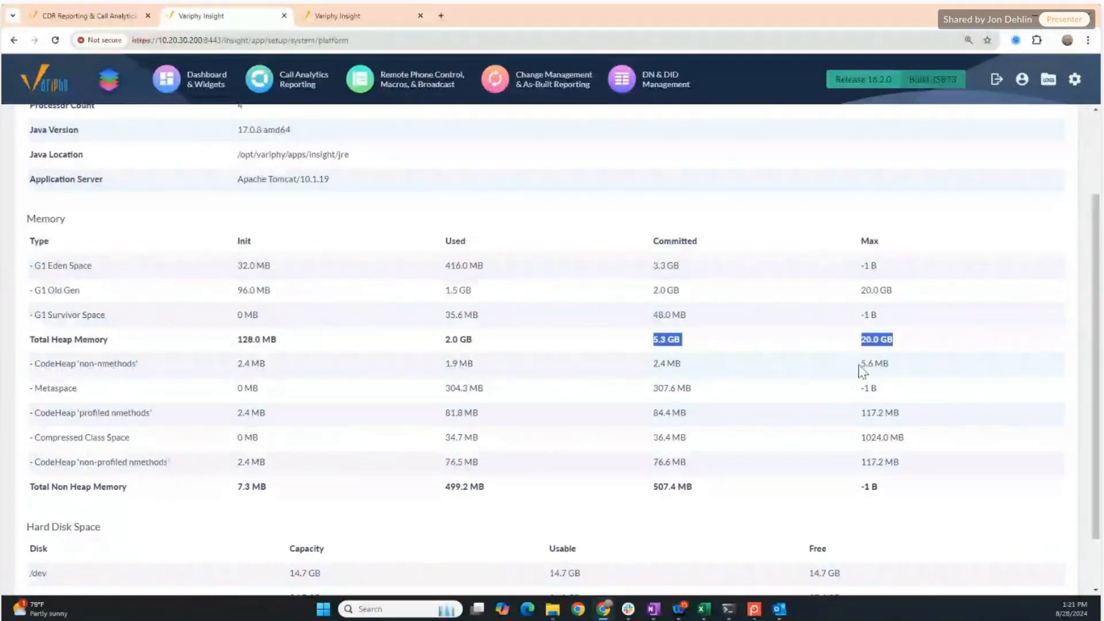
pyautogui.click(912, 348)
pyautogui.moveTo(894, 340); pyautogui.dragTo(858, 338)
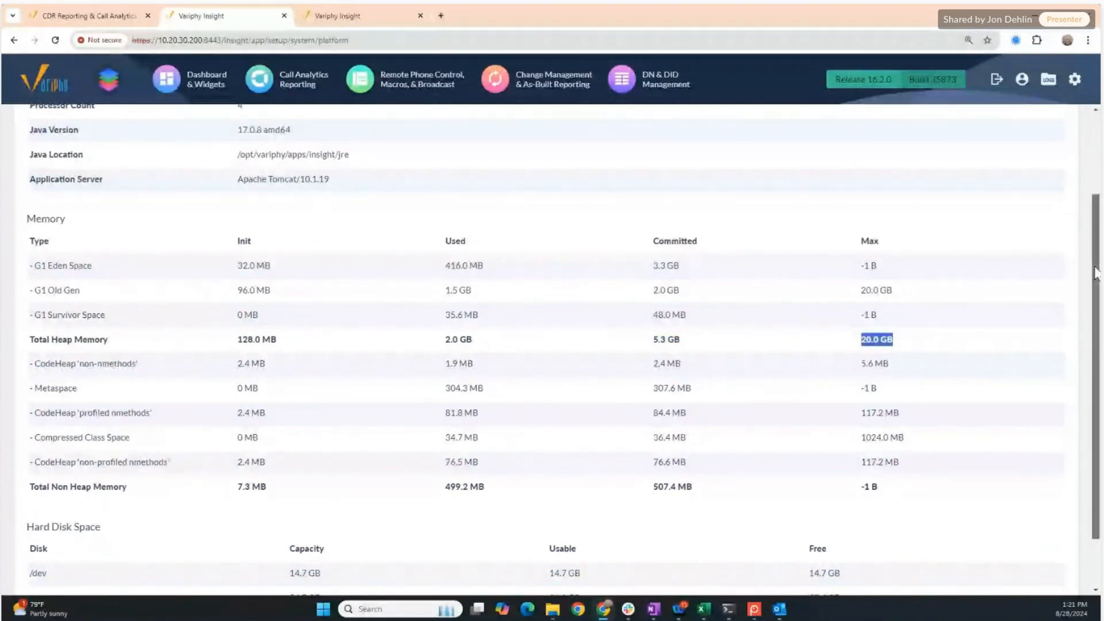
pyautogui.scroll(1, 1089, 275)
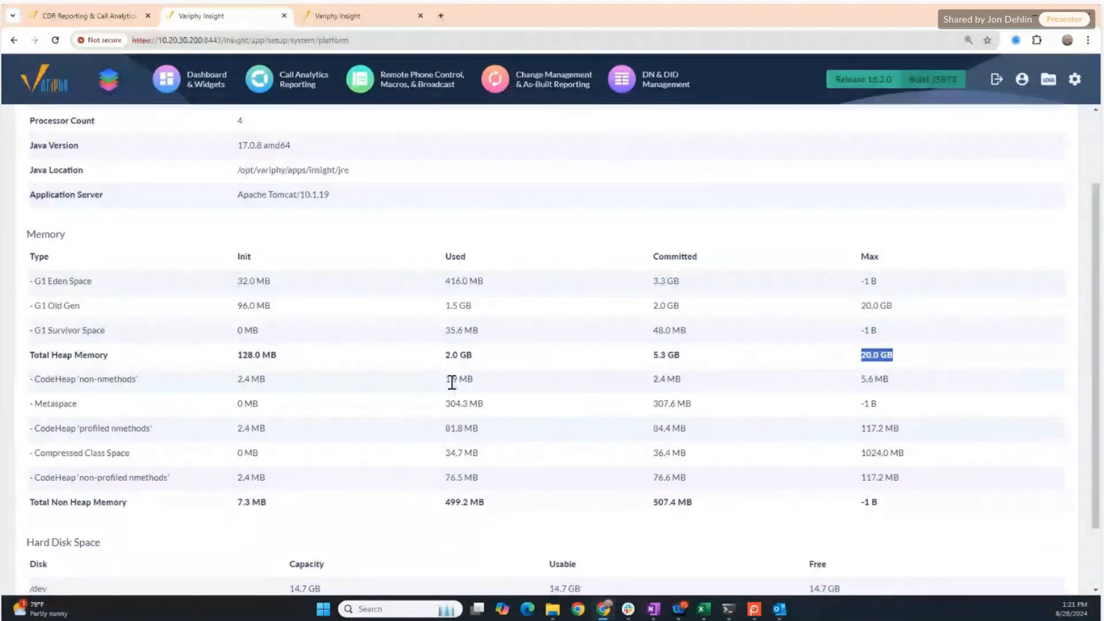
# Step: Check the usable Hard Disk Space for the root (/) disk
pyautogui.scroll(-1, 452, 382)
pyautogui.scroll(-1, 450, 382)
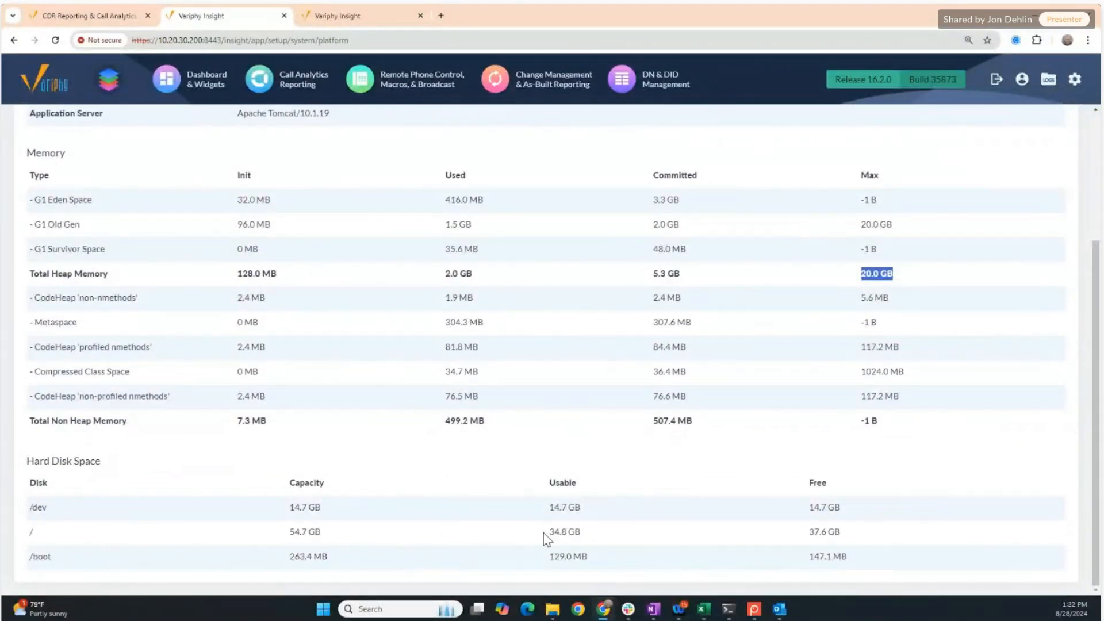
pyautogui.moveTo(546, 529); pyautogui.dragTo(594, 532)
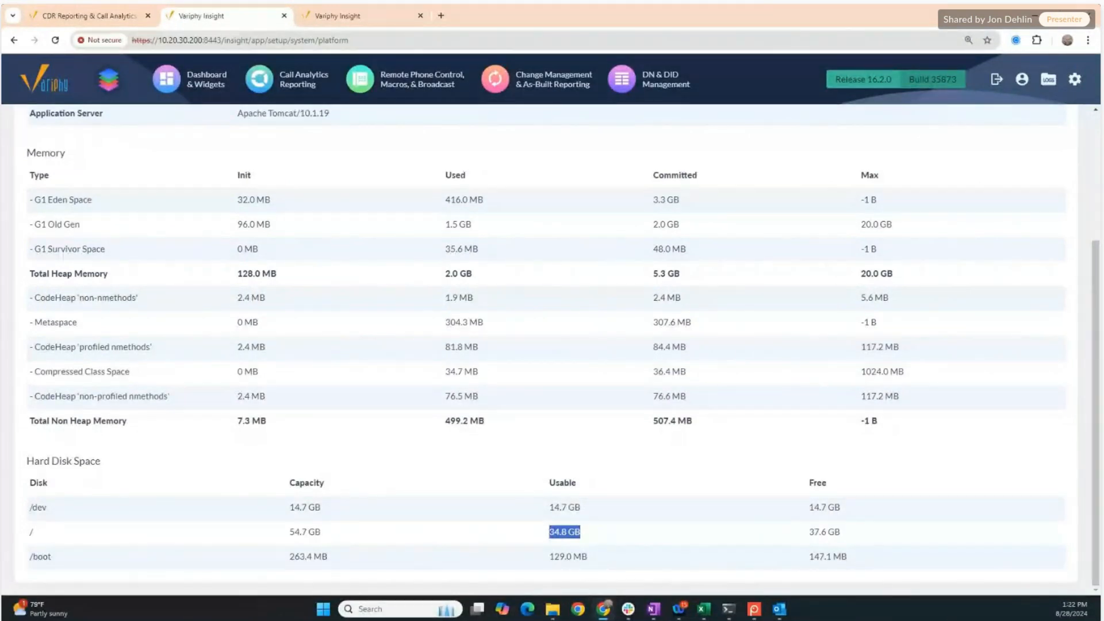
pyautogui.hotkey('alt', 'Tab')
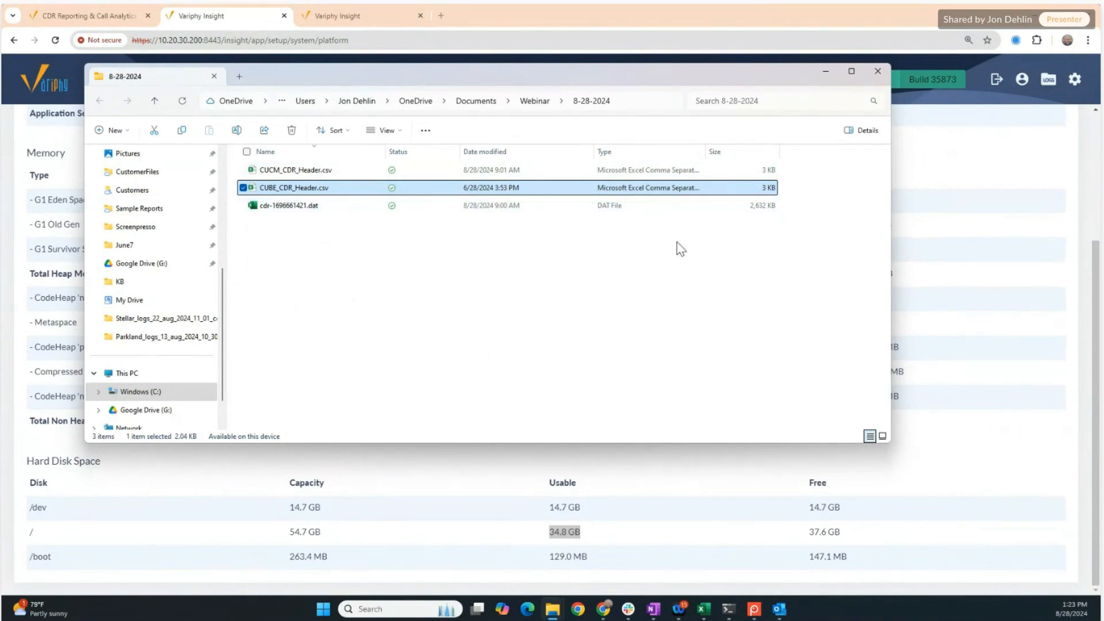
pyautogui.click(827, 74)
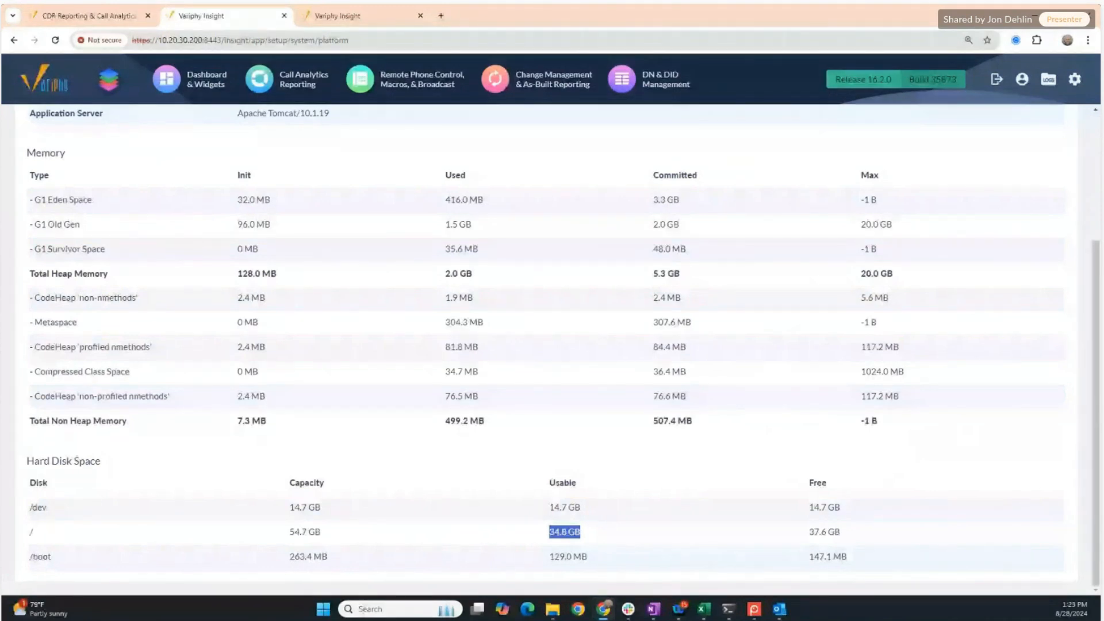
# Step: Switch to the Call Analytics Reports Repository and look over the report history for the current and previous week
pyautogui.click(368, 16)
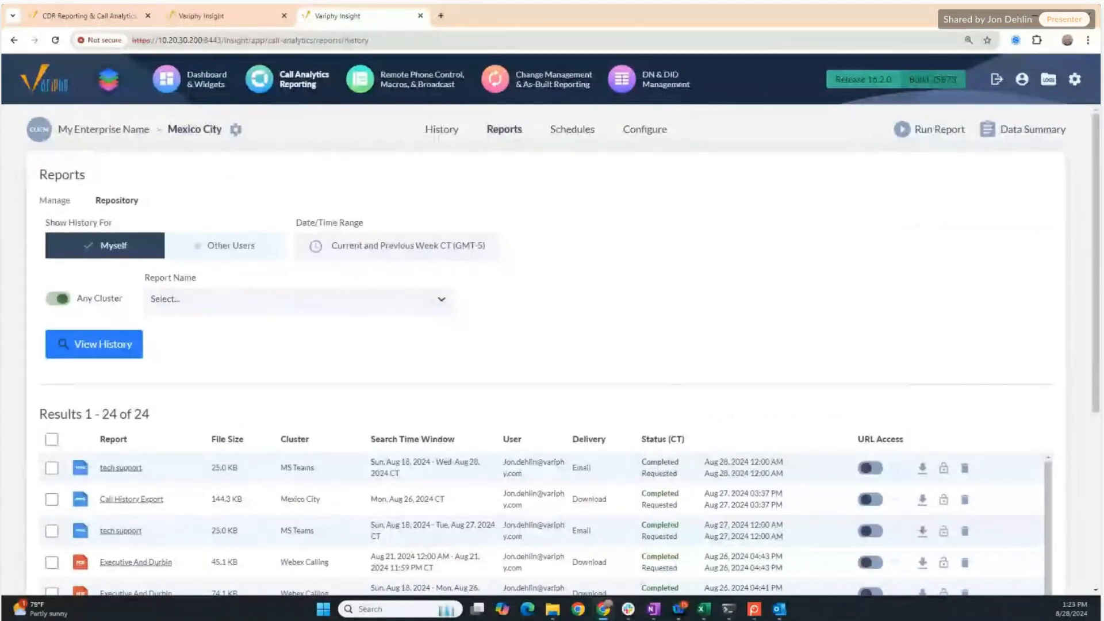
pyautogui.scroll(-1, 667, 341)
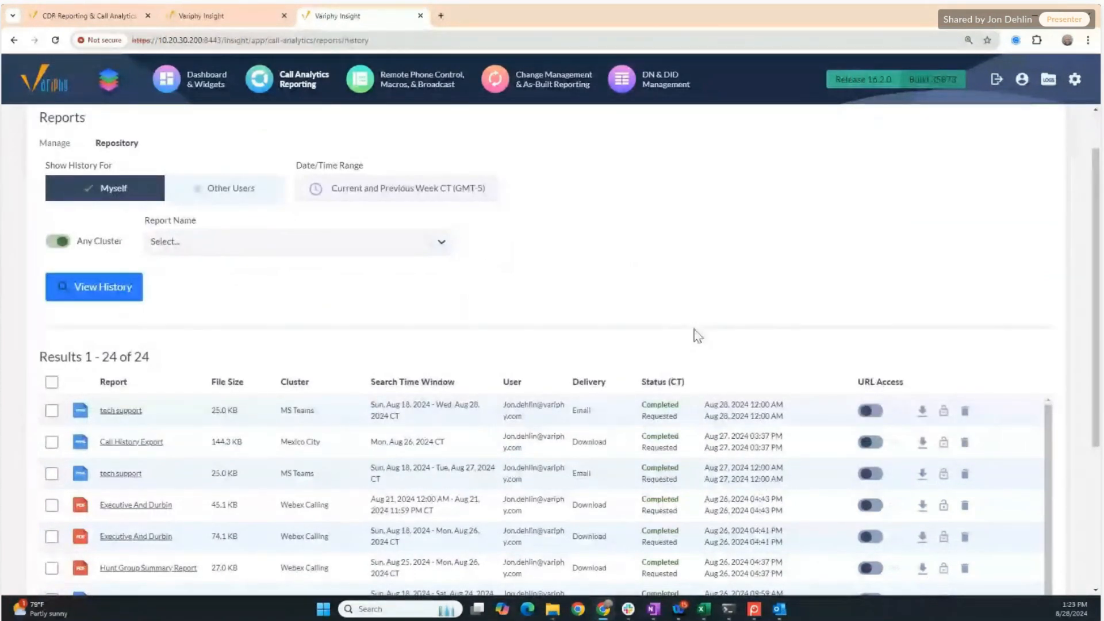
pyautogui.scroll(1, 698, 336)
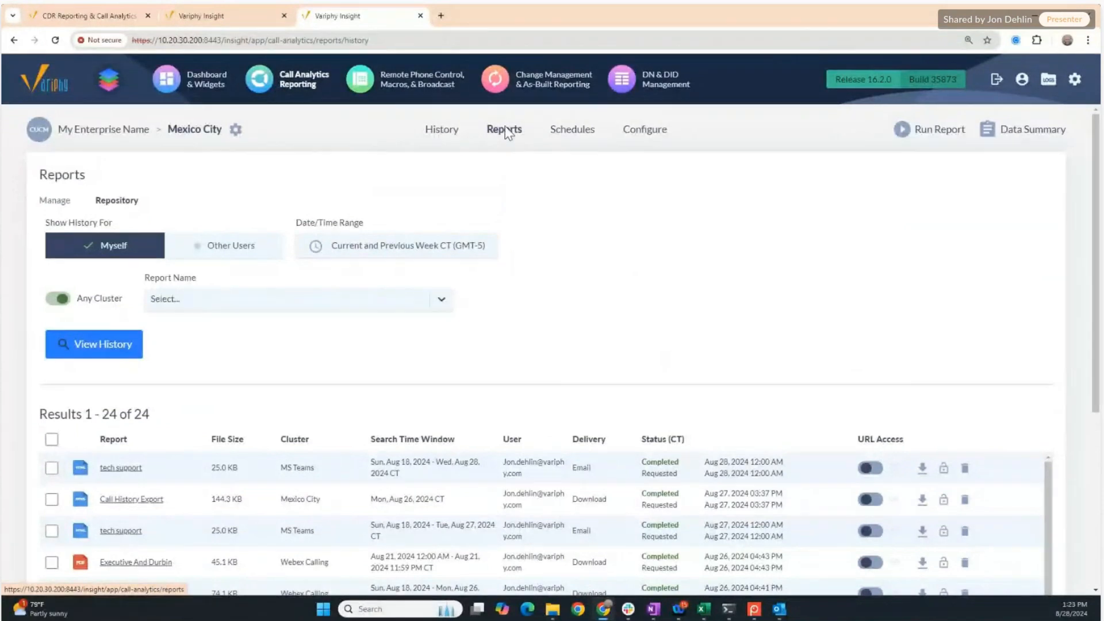
pyautogui.click(49, 207)
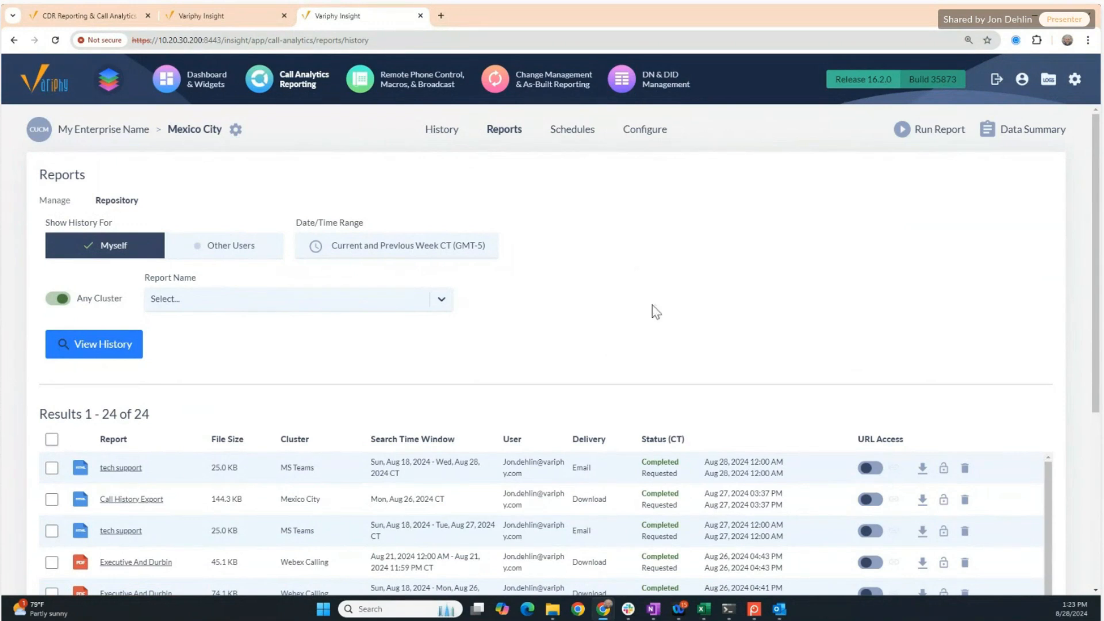
# Step: Compare the Requested and Completed times of the report runs in the repository results, starting with the newest tech support report
pyautogui.scroll(-1, 652, 306)
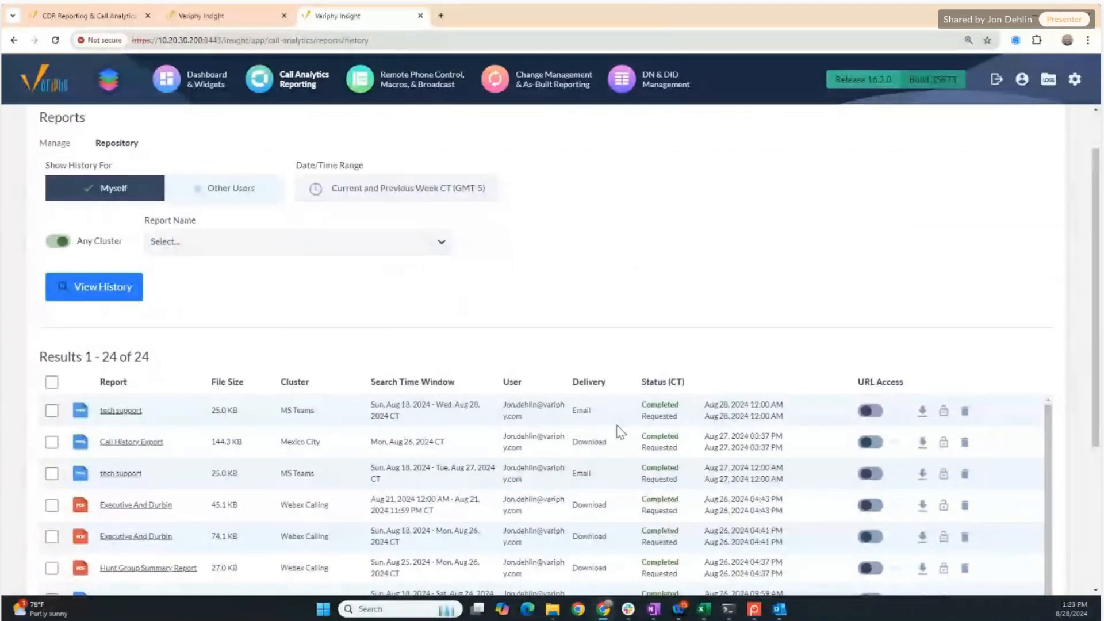
pyautogui.doubleClick(651, 405)
pyautogui.click(724, 416)
pyautogui.moveTo(724, 417); pyautogui.dragTo(745, 417)
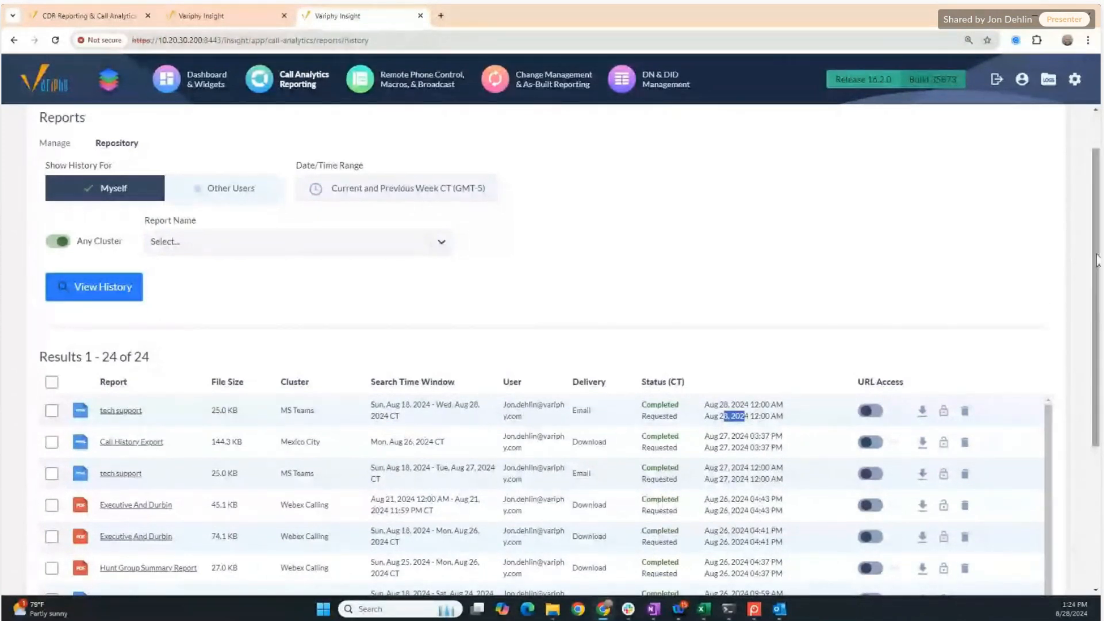
pyautogui.moveTo(1096, 260); pyautogui.dragTo(1094, 323)
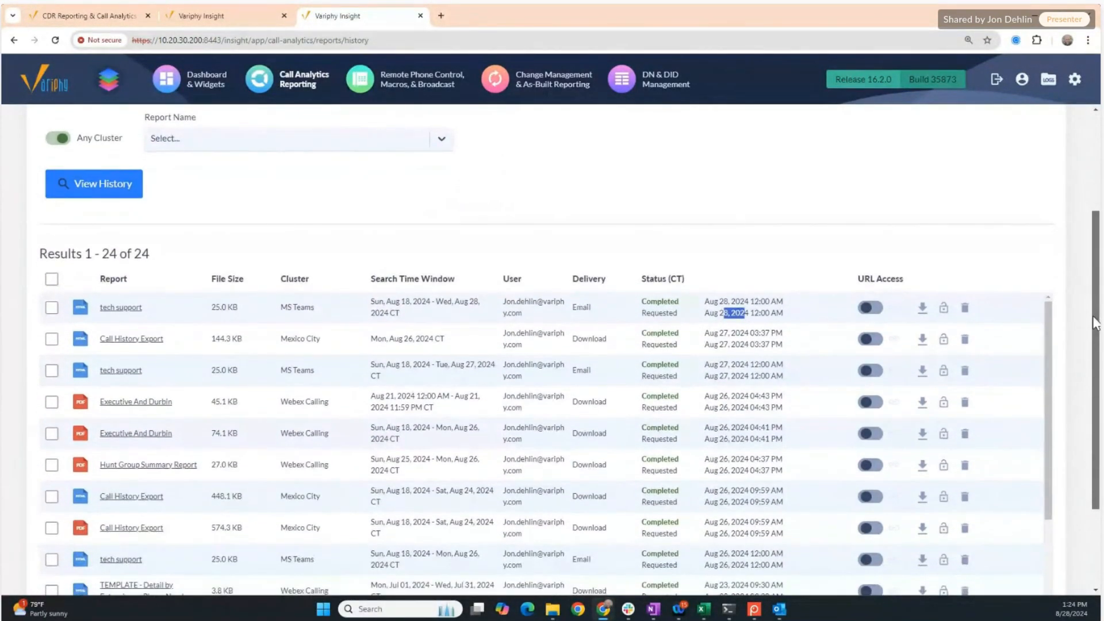
pyautogui.click(945, 319)
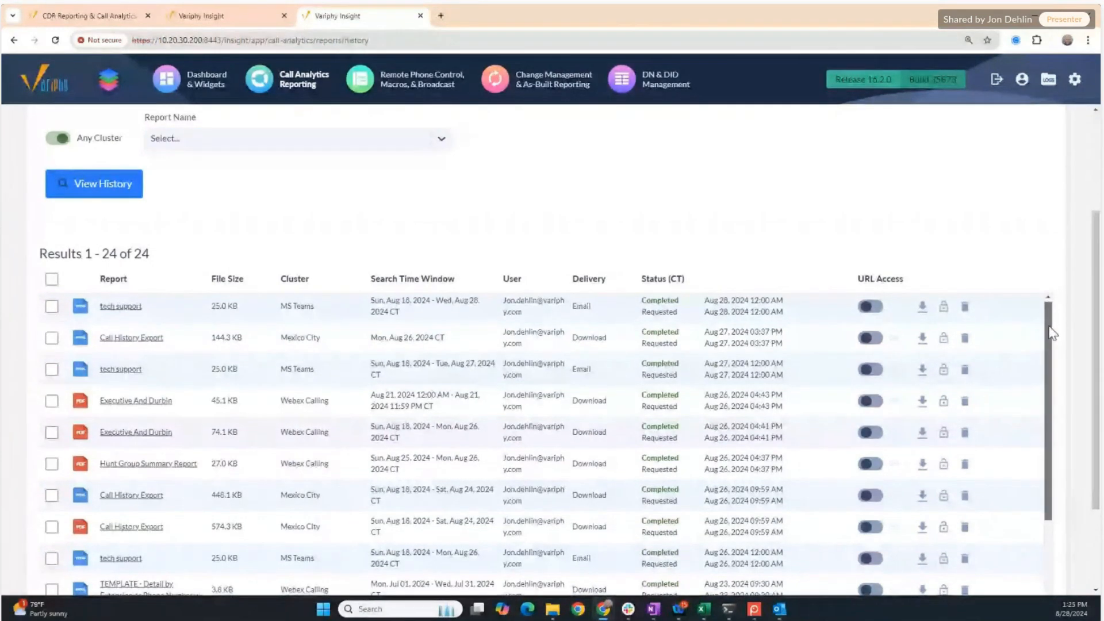
pyautogui.moveTo(1050, 330); pyautogui.dragTo(1017, 340)
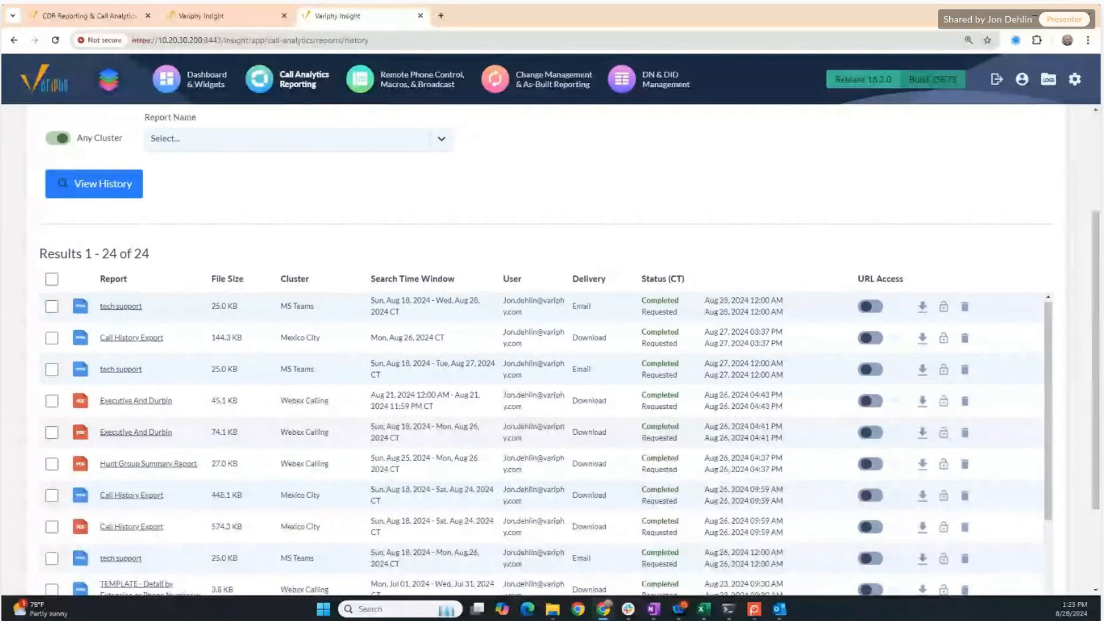
pyautogui.scroll(1, 675, 281)
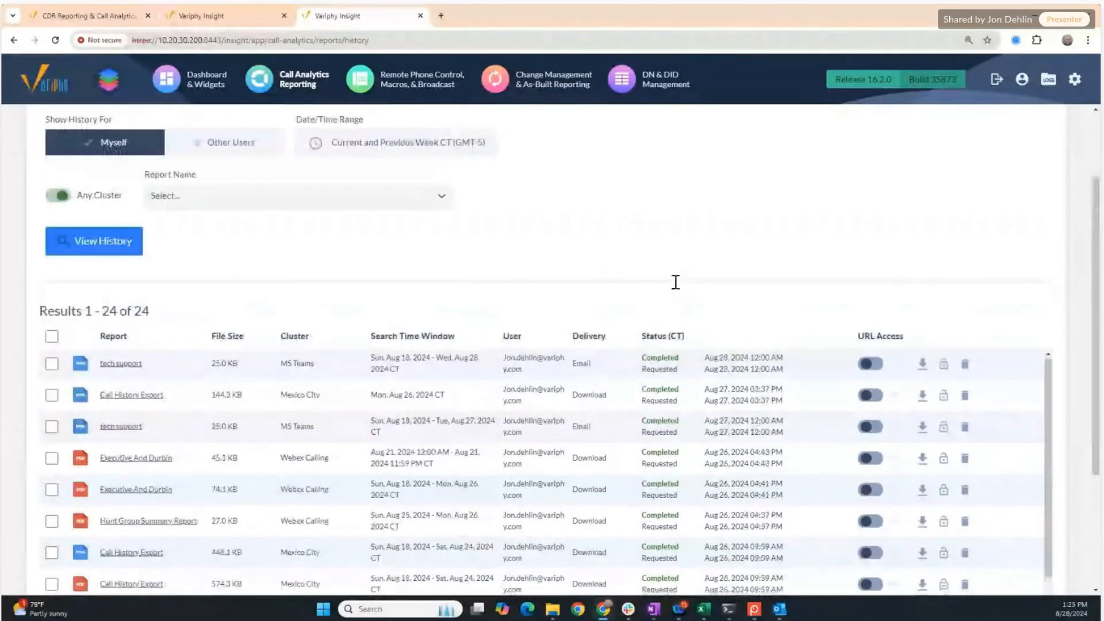
pyautogui.scroll(2, 676, 282)
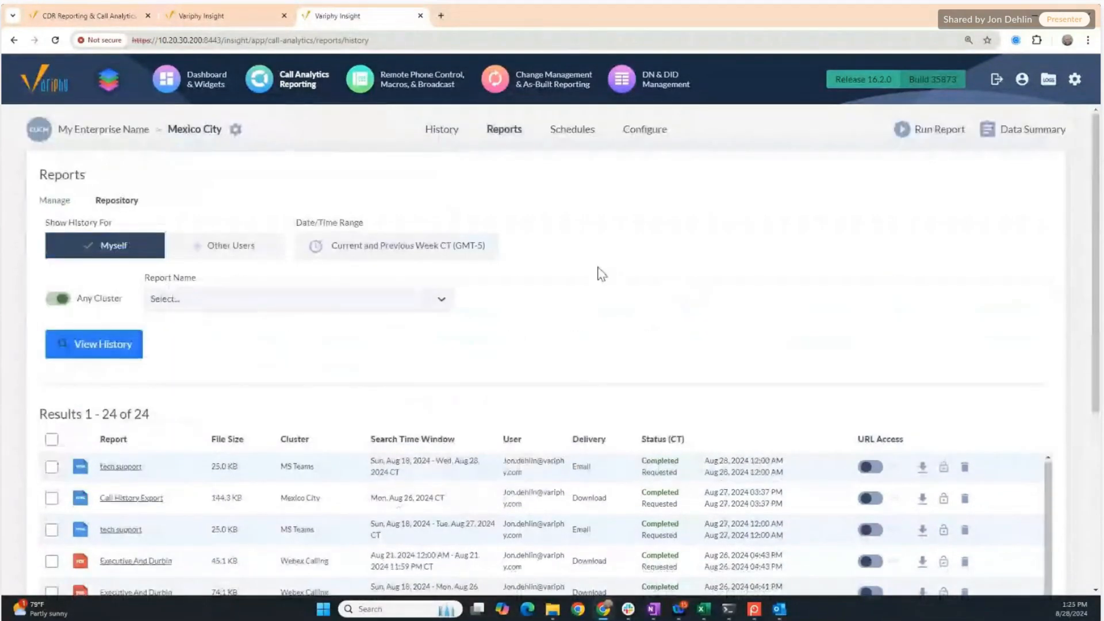
# Step: Return to the Server Platform page and open Application Settings from the System section of Setup & Administration
pyautogui.click(238, 20)
pyautogui.scroll(3, 695, 273)
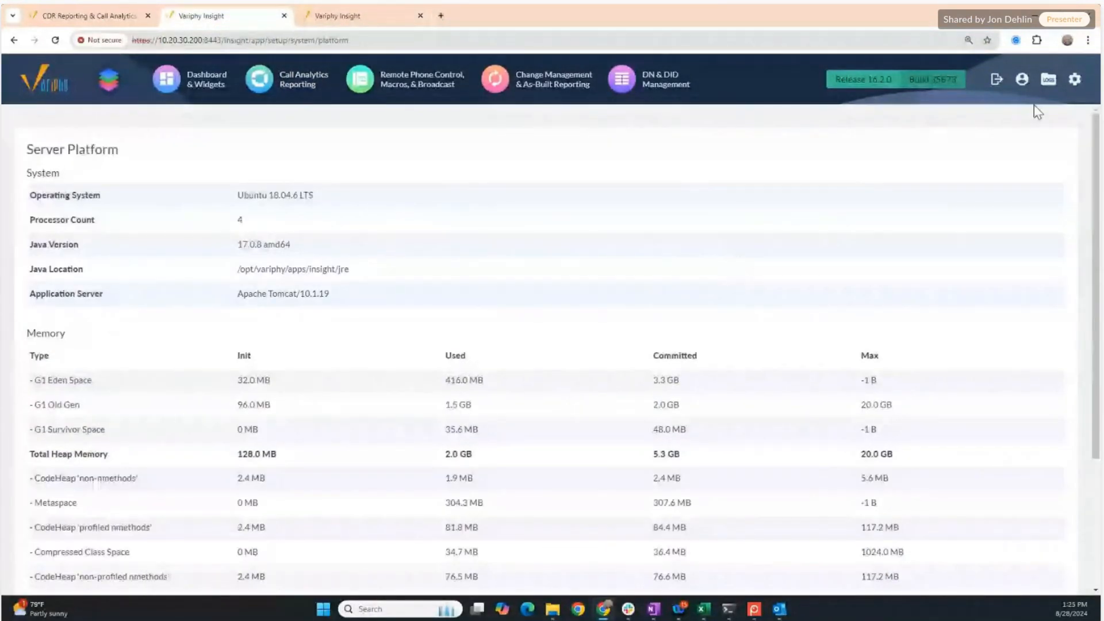
pyautogui.click(1075, 78)
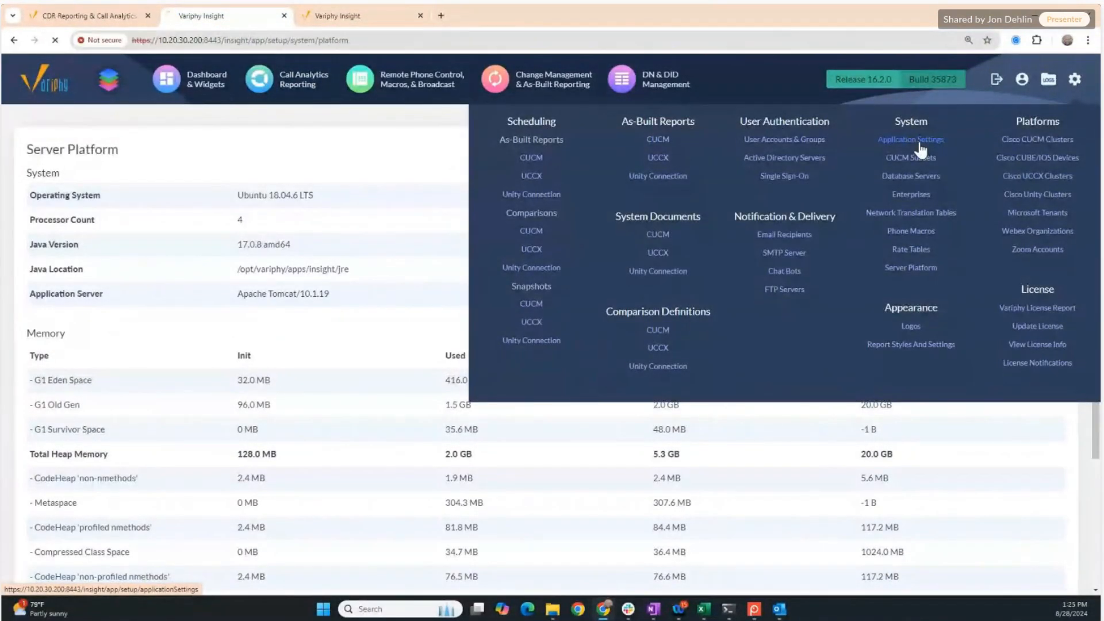
pyautogui.click(918, 145)
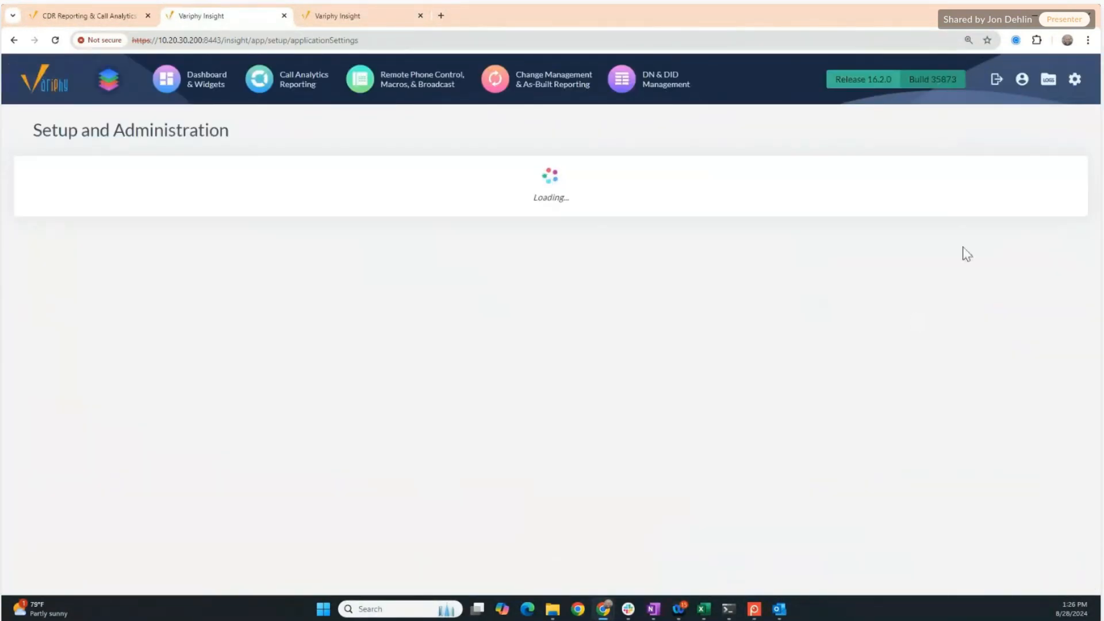
# Step: Open the Cisco CUCM Clusters page from the Platforms section and look over the clusters listed under Manage
pyautogui.moveTo(1075, 83)
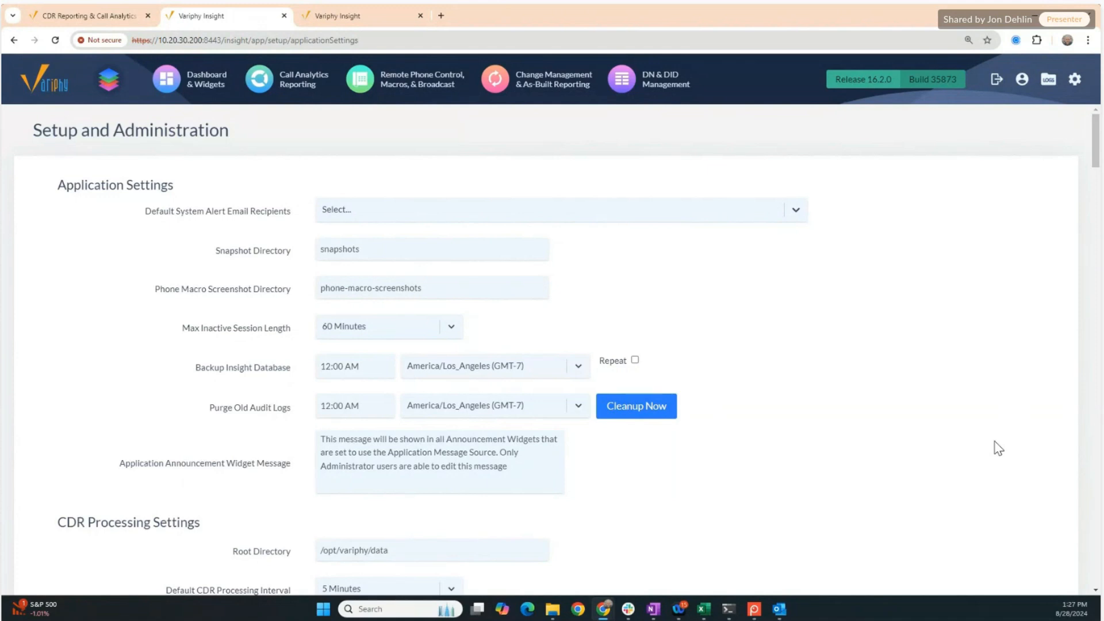
pyautogui.click(1075, 80)
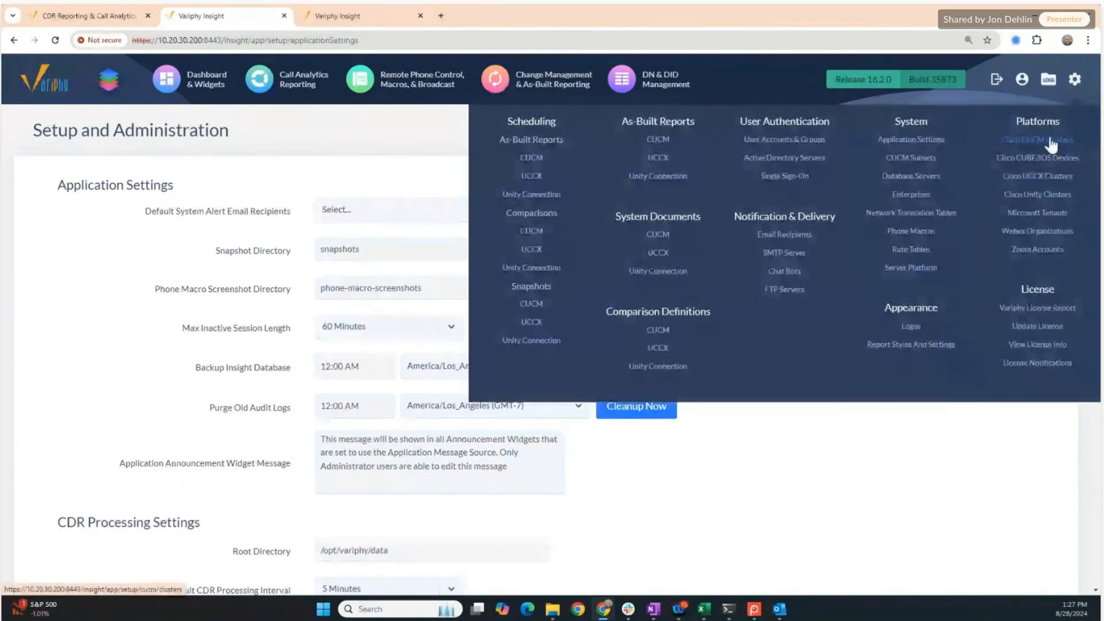
pyautogui.click(1051, 141)
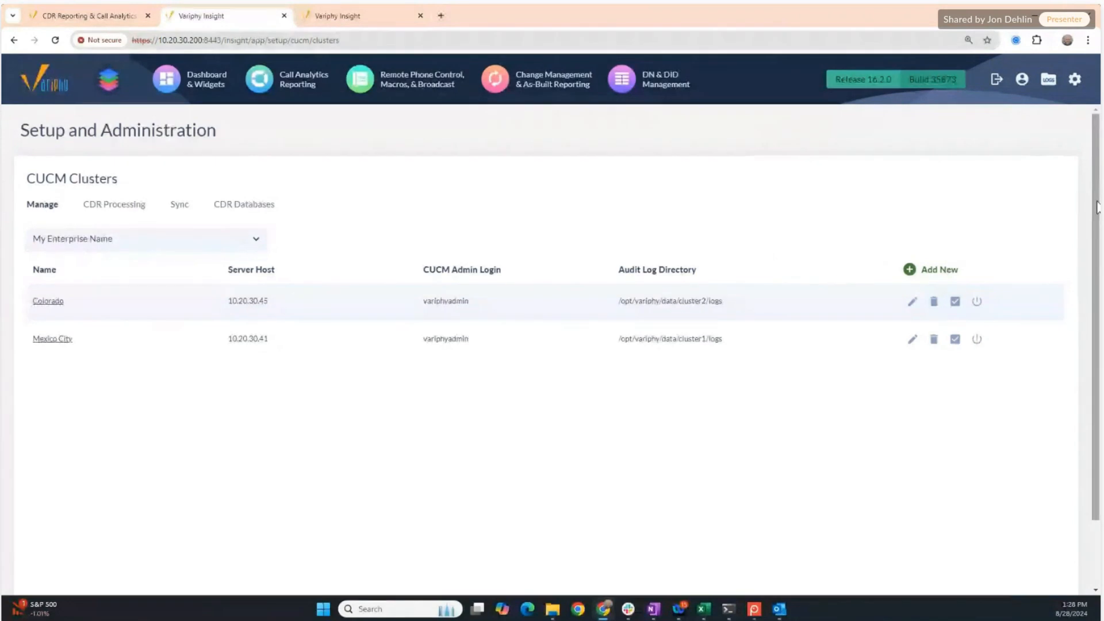
pyautogui.moveTo(1097, 209); pyautogui.dragTo(1097, 233)
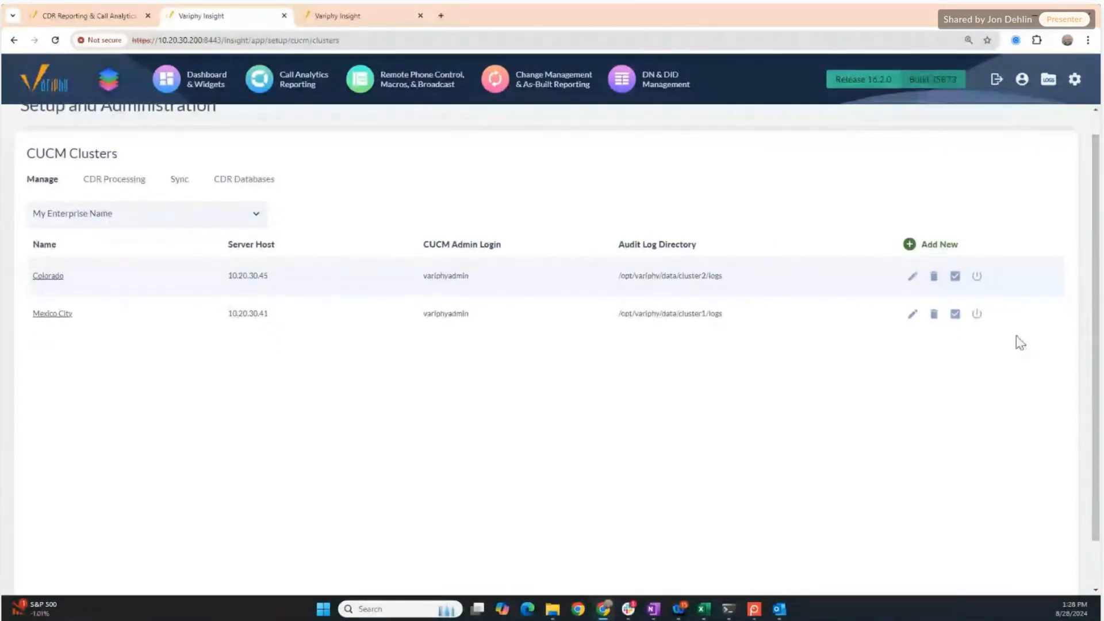
pyautogui.moveTo(1097, 233); pyautogui.dragTo(1097, 206)
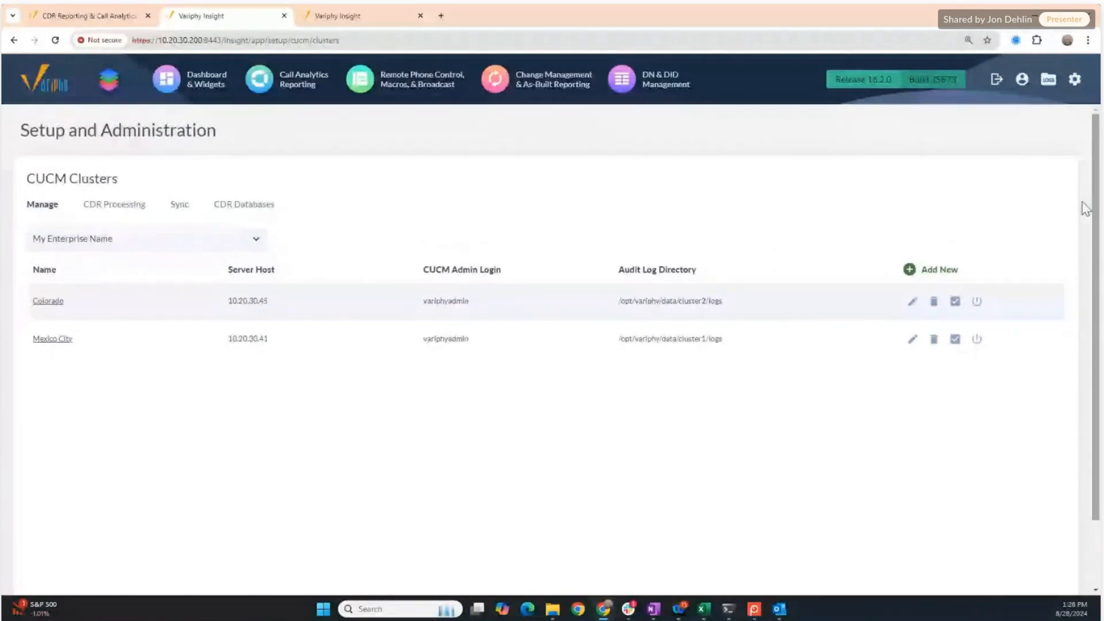